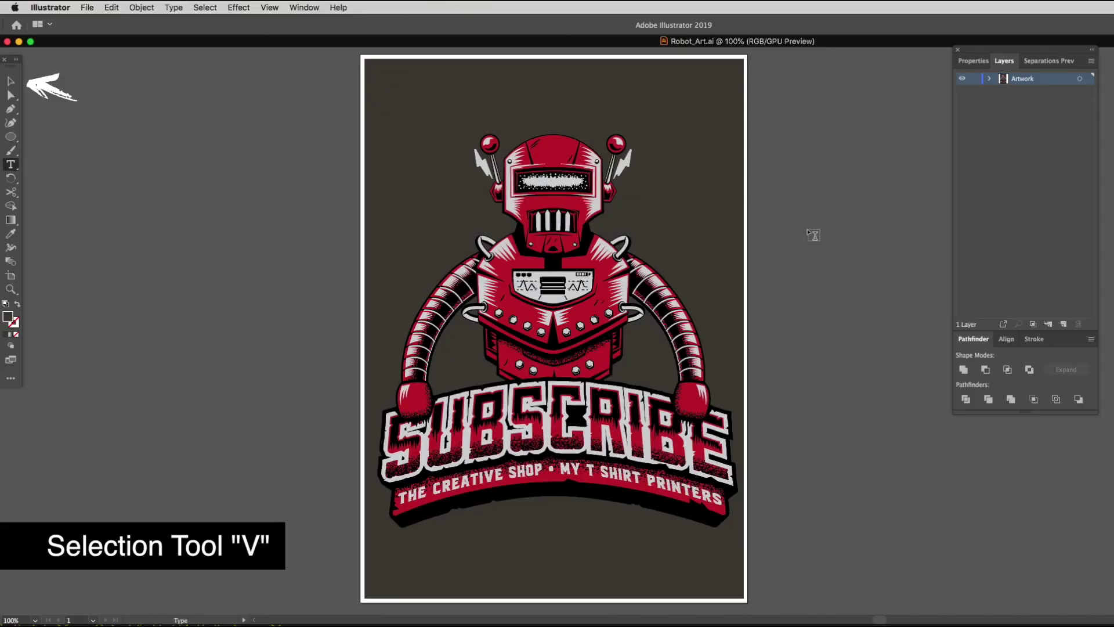
Cut the dark background rectangle out of the Artwork layer
{"action": "key", "text": "v"}
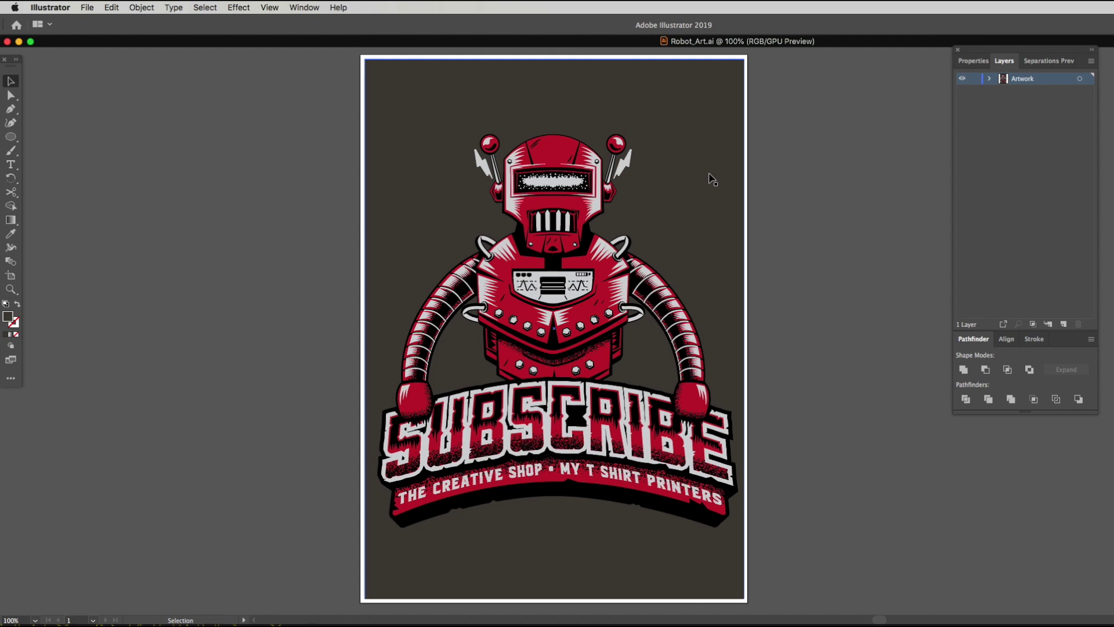
{"action": "left_click", "coordinate": [689, 216]}
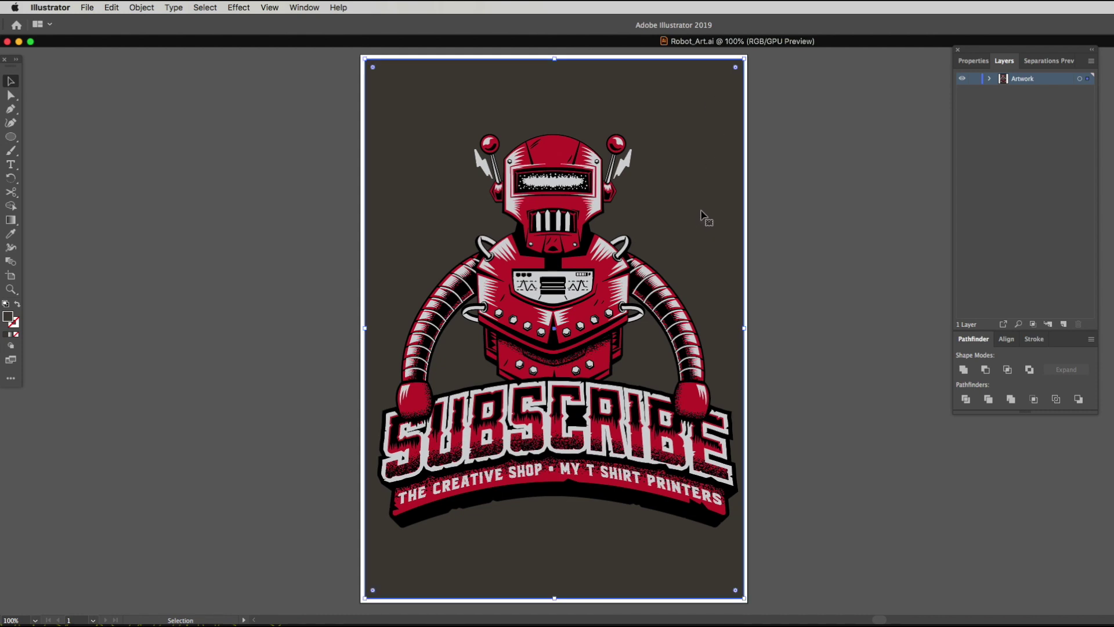
{"action": "key", "text": "super+x"}
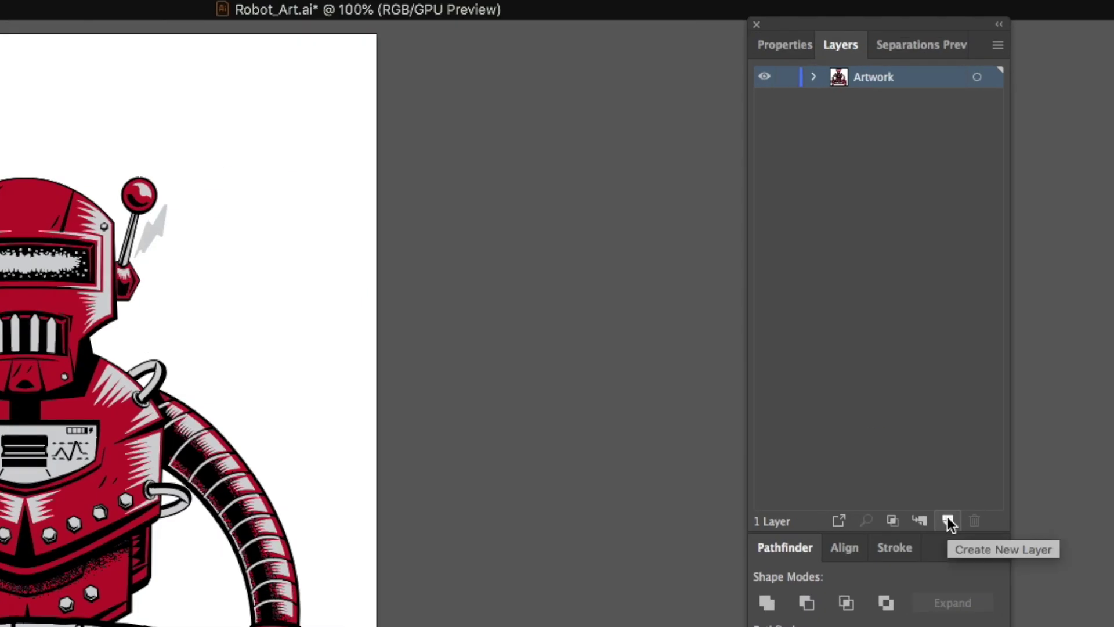
Create a new layer beneath the Artwork layer and name it "Background"
{"action": "left_click", "coordinate": [949, 522]}
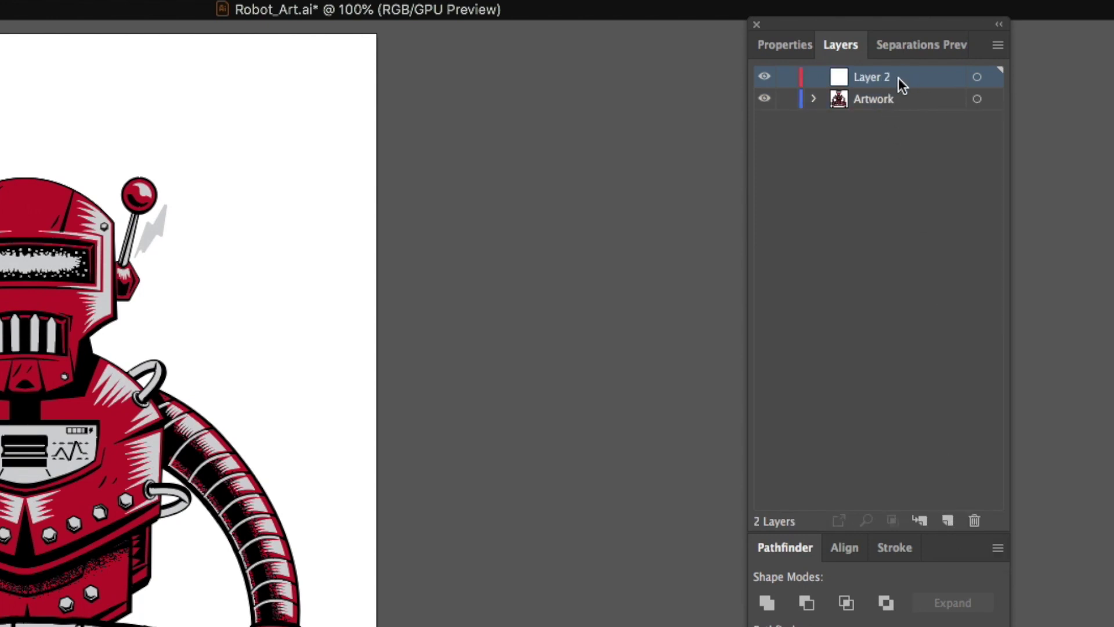
{"action": "left_click_drag", "start_coordinate": [898, 78], "coordinate": [907, 112]}
{"action": "double_click", "coordinate": [874, 100]}
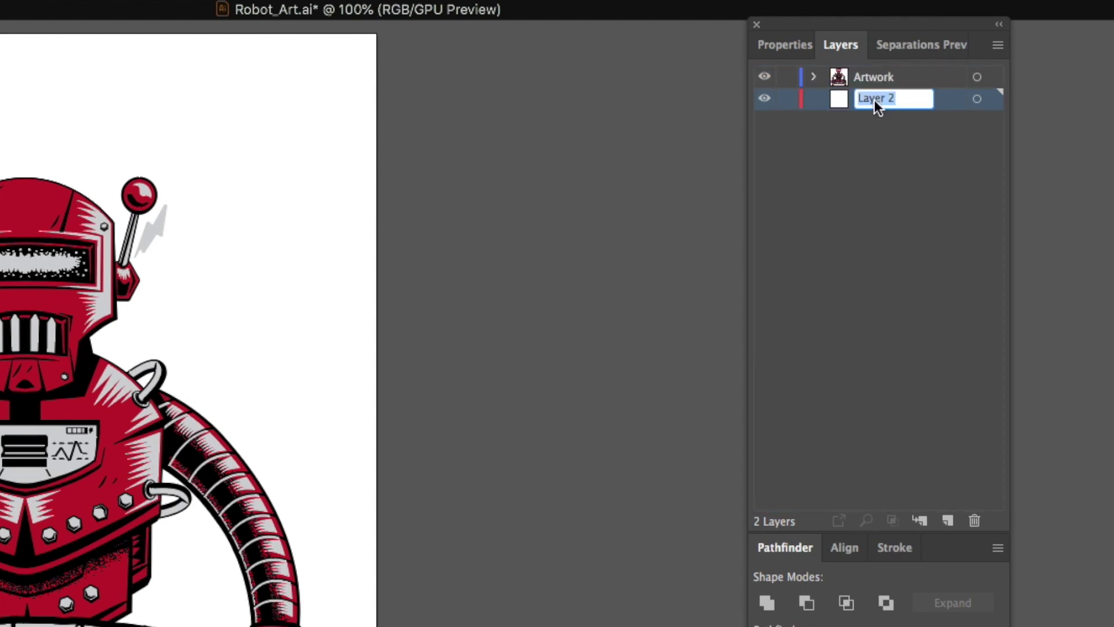
{"action": "type", "text": "Background"}
{"action": "key", "text": "Return"}
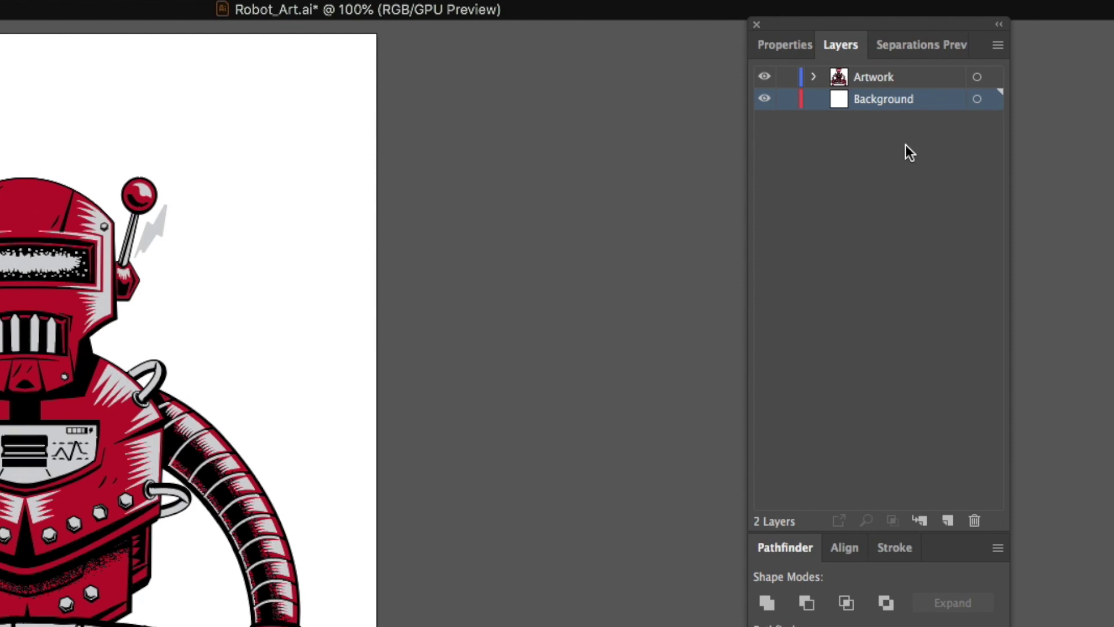
Paste the cut dark rectangle in back on the Background layer and lock that layer
{"action": "key", "text": "super+b"}
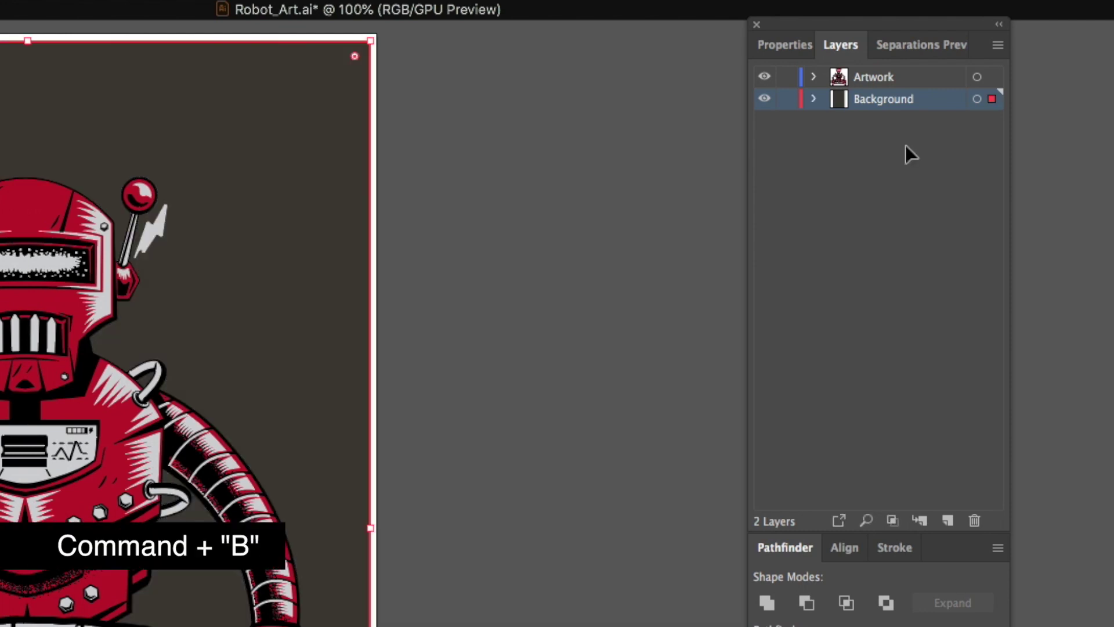
{"action": "left_click", "coordinate": [815, 165]}
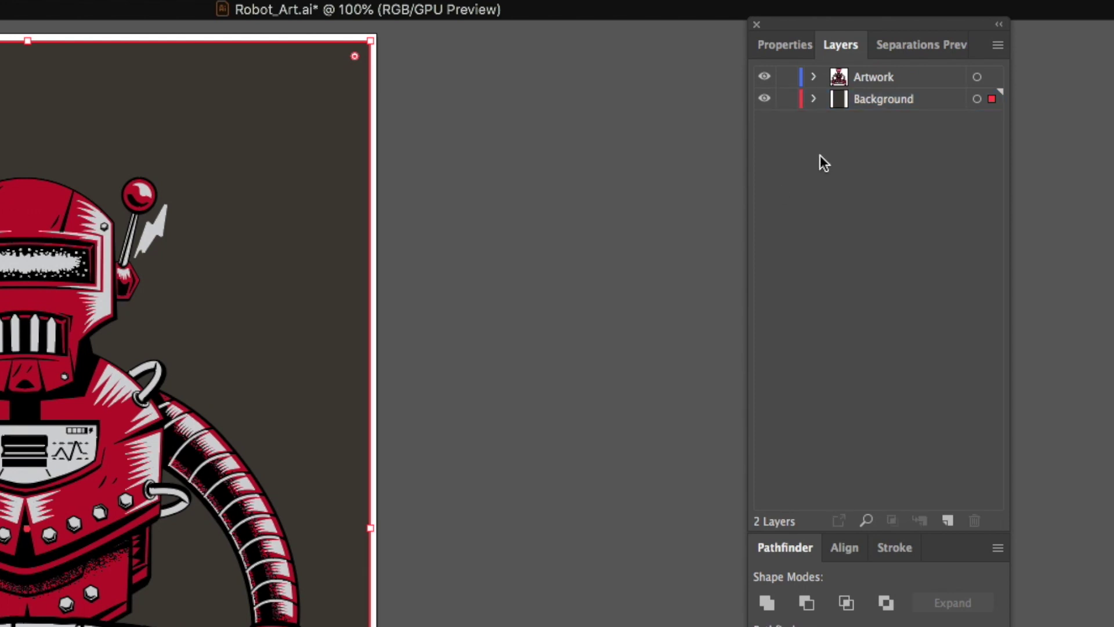
{"action": "left_click", "coordinate": [787, 100]}
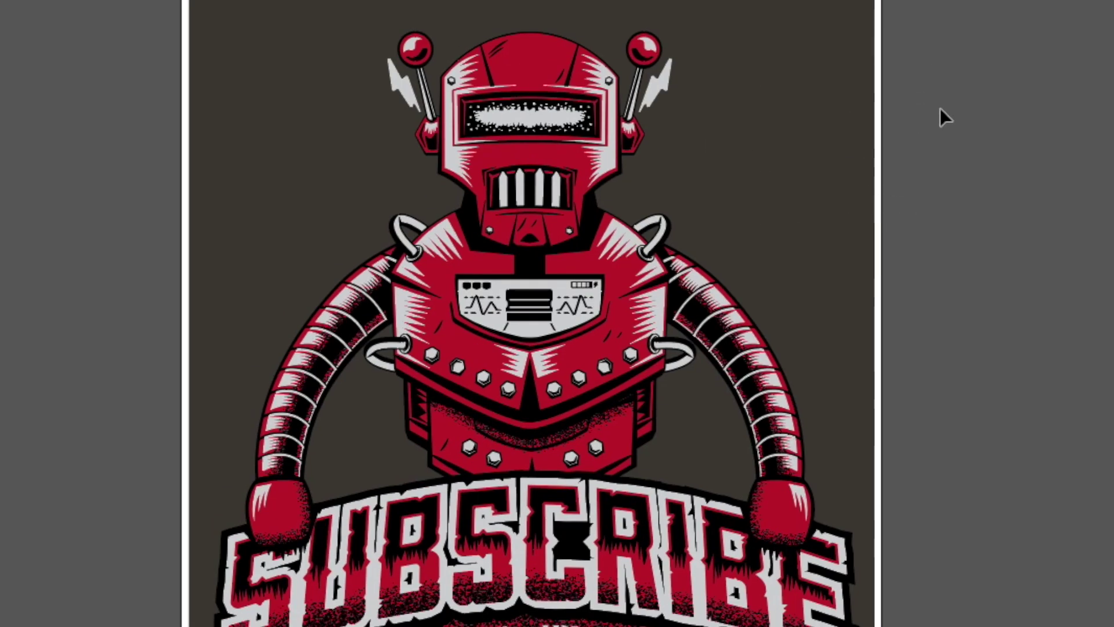
{"action": "left_click", "coordinate": [811, 595]}
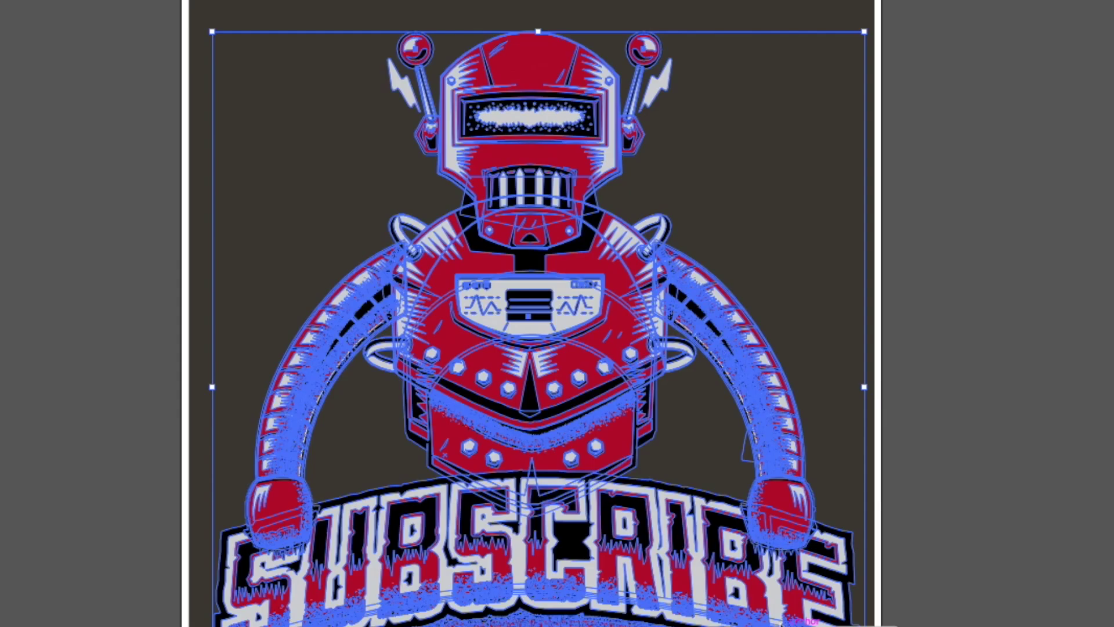
{"action": "left_click", "coordinate": [880, 255]}
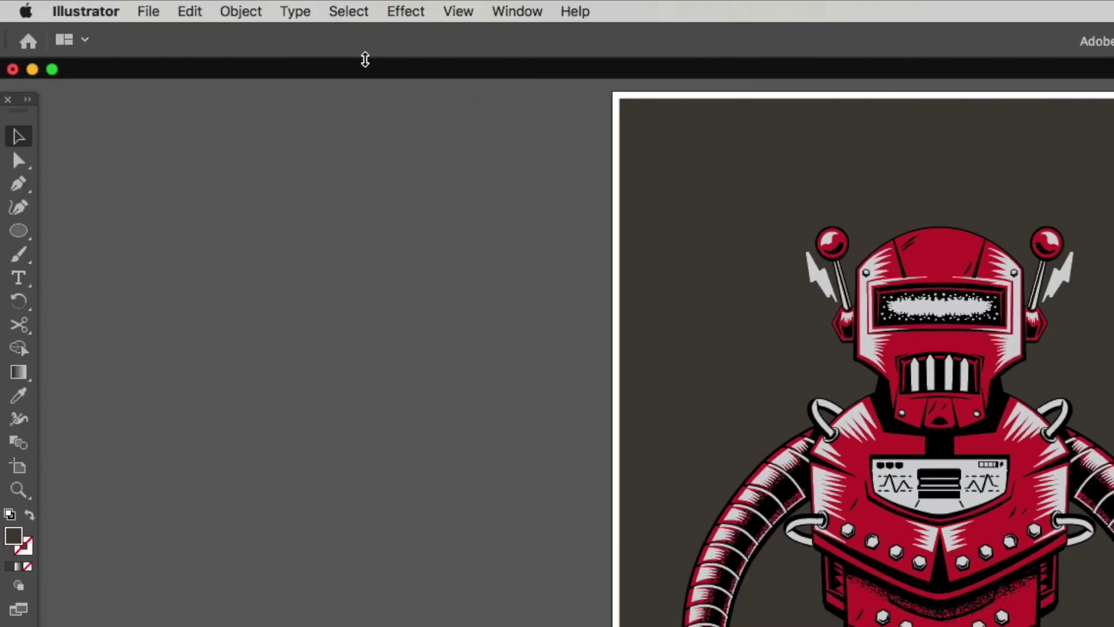
Switch the document color mode to CMYK Color
{"action": "left_click", "coordinate": [136, 9]}
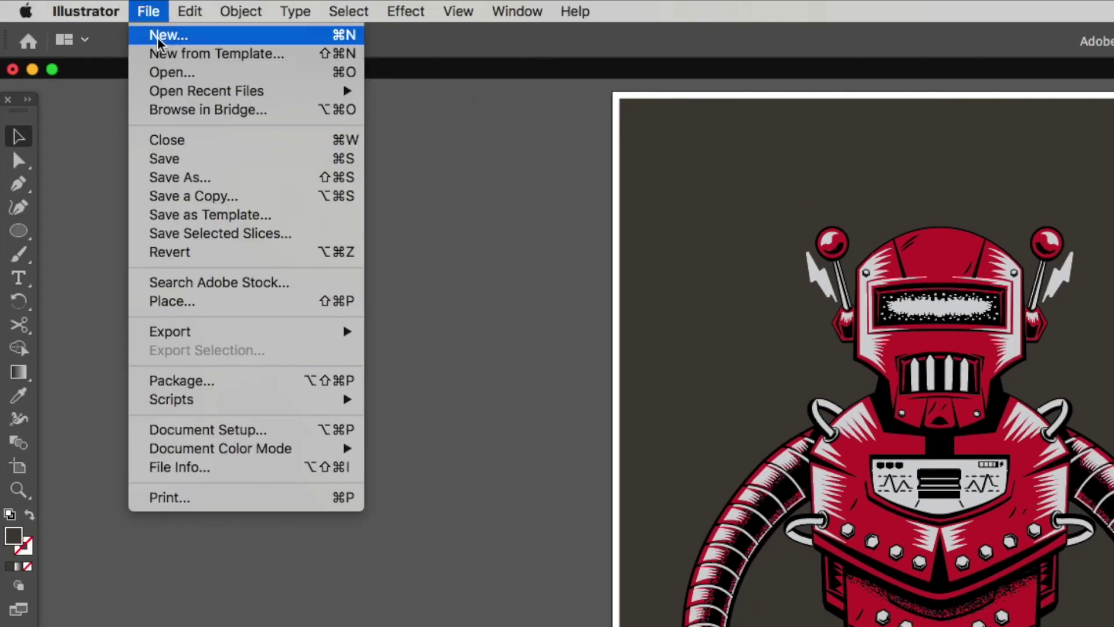
{"action": "mouse_move", "coordinate": [298, 450]}
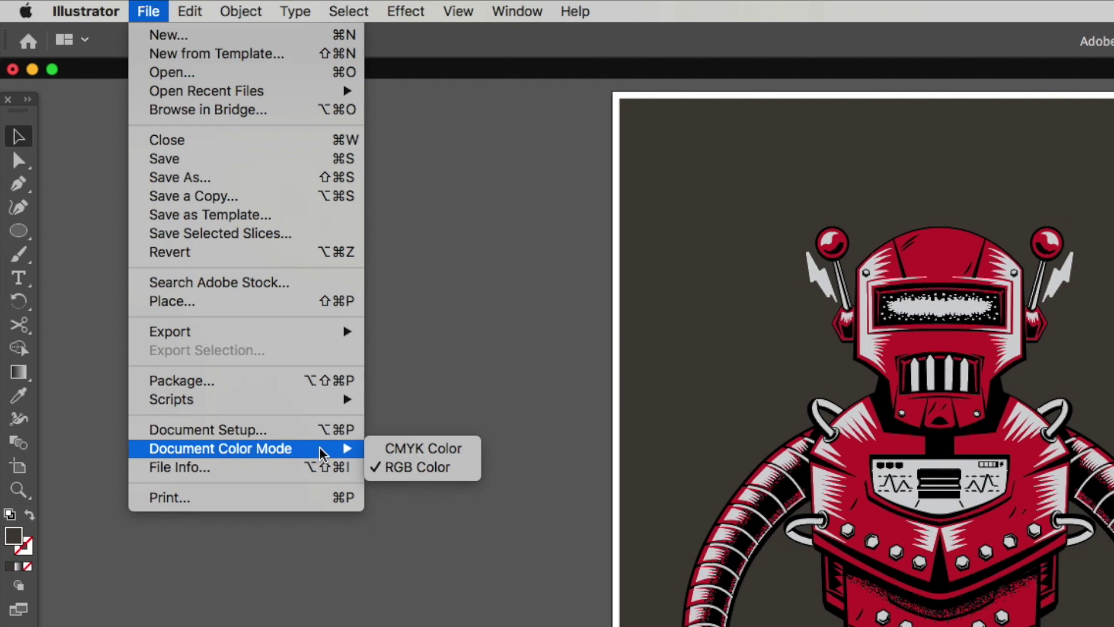
{"action": "left_click", "coordinate": [399, 450]}
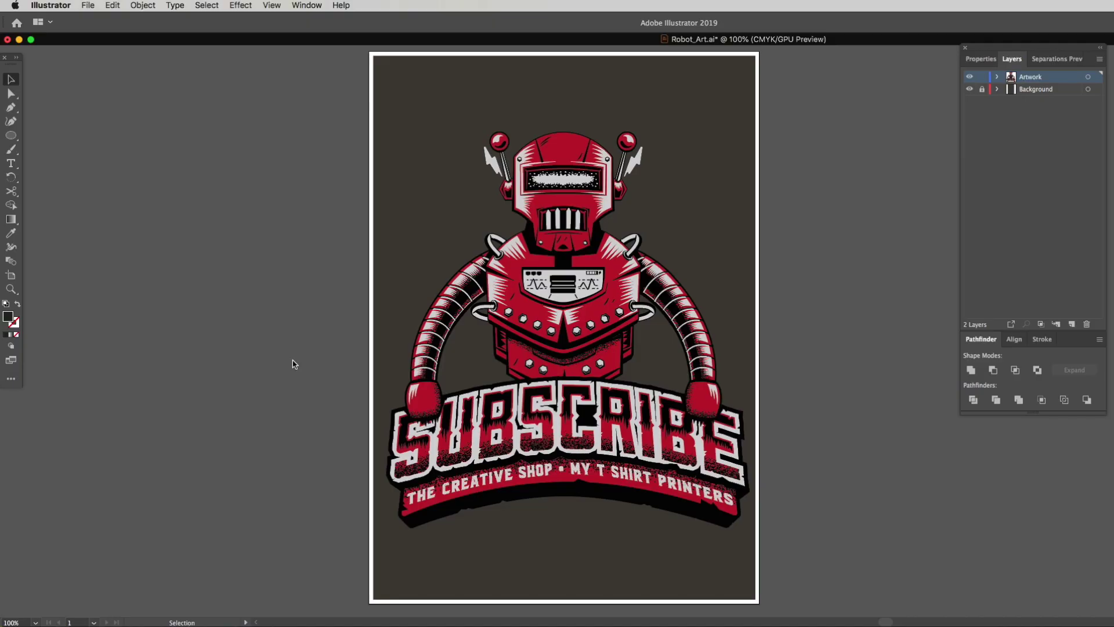
Show the document swatches and open the PANTONE+ Solid Coated color book
{"action": "left_click", "coordinate": [308, 5]}
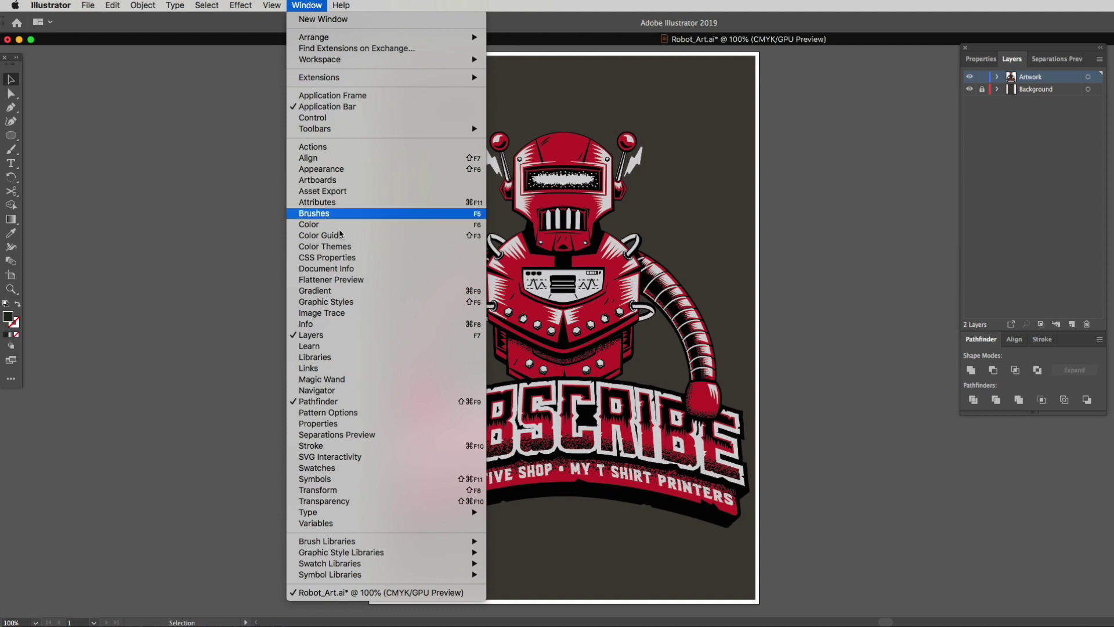
{"action": "left_click", "coordinate": [339, 473]}
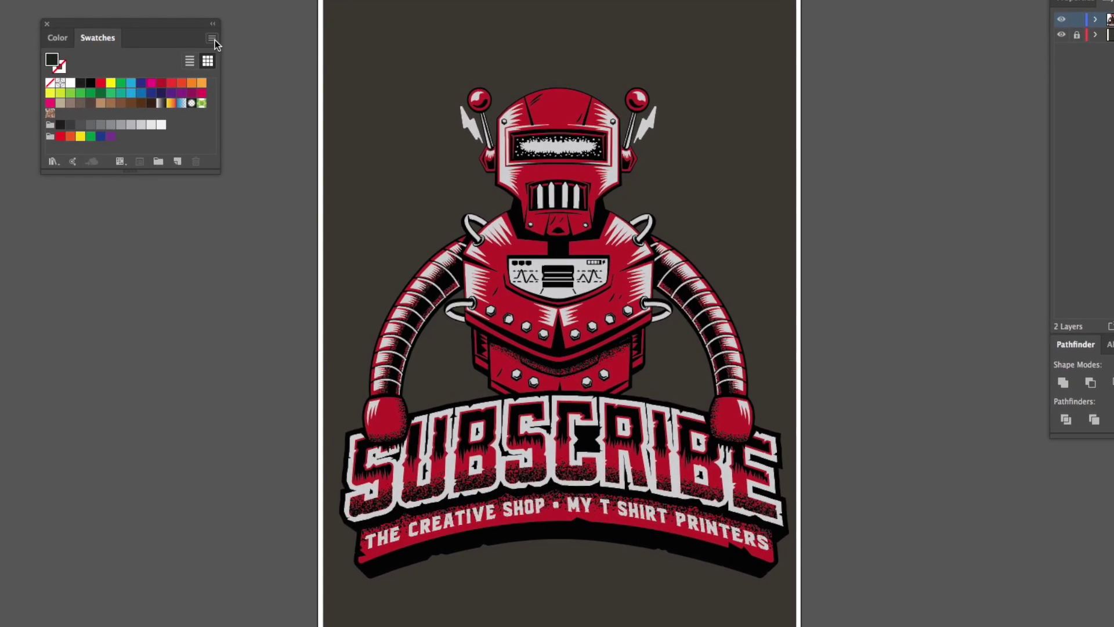
{"action": "left_click", "coordinate": [213, 39]}
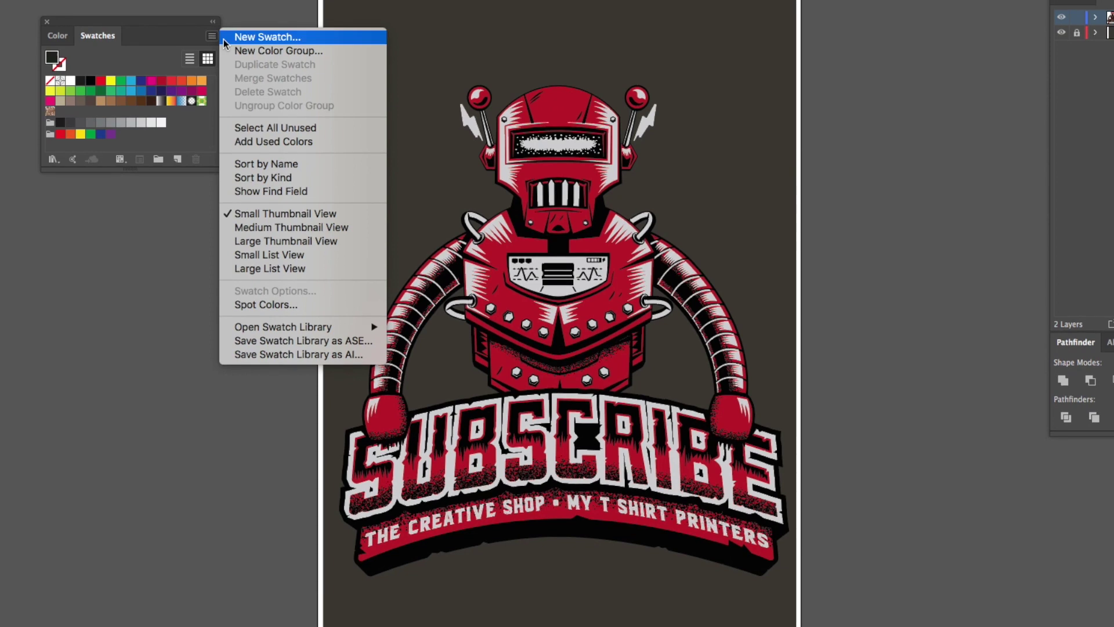
{"action": "mouse_move", "coordinate": [333, 323]}
{"action": "mouse_move", "coordinate": [462, 322]}
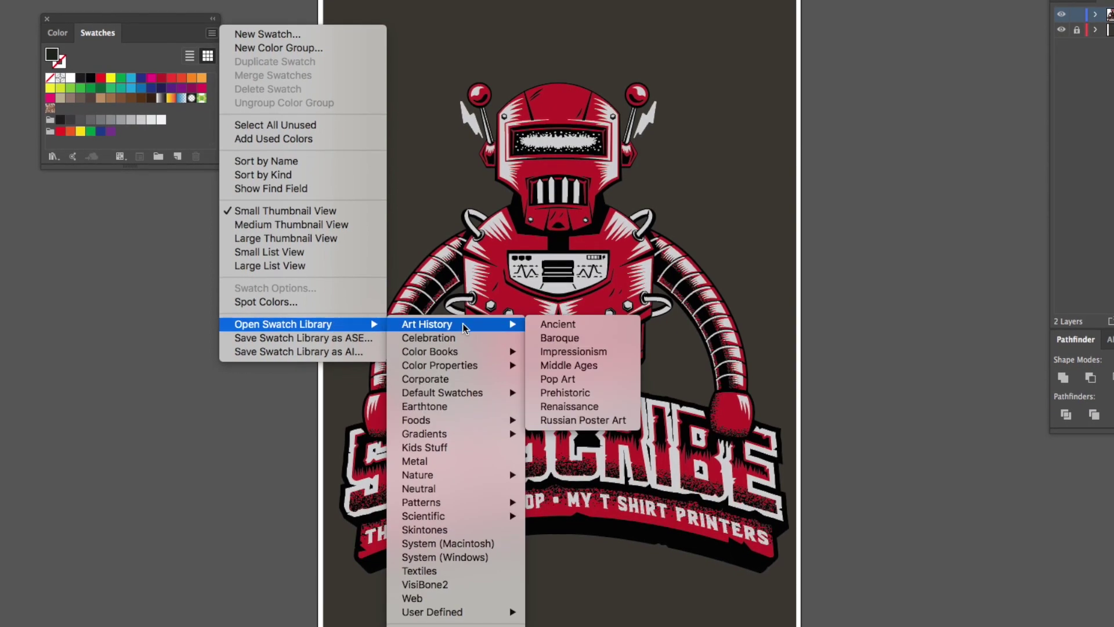
{"action": "mouse_move", "coordinate": [465, 355]}
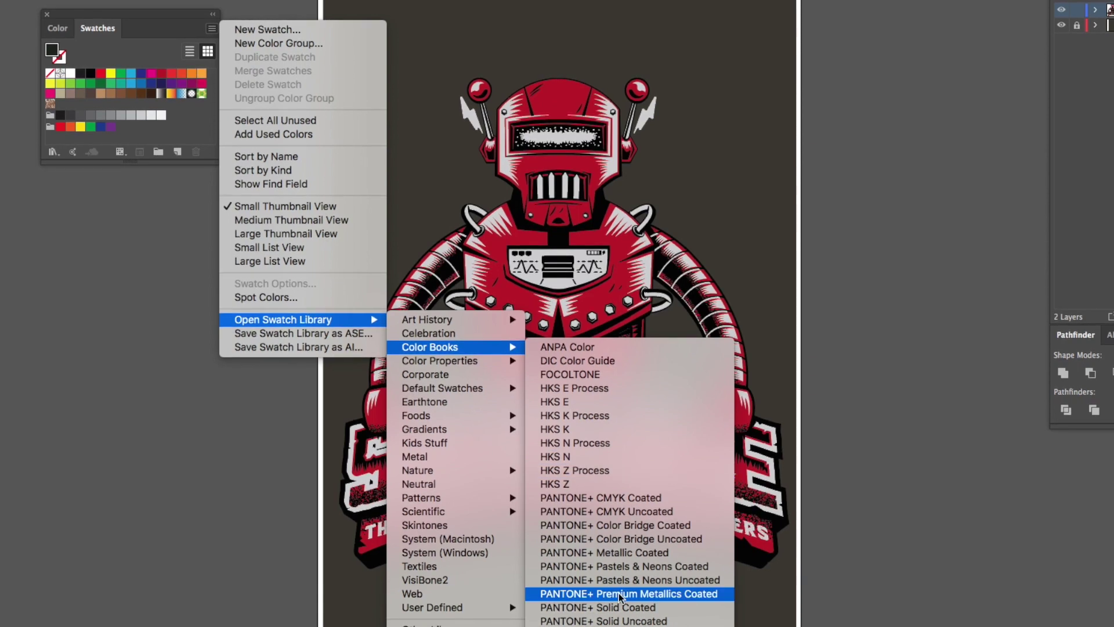
{"action": "left_click", "coordinate": [645, 608]}
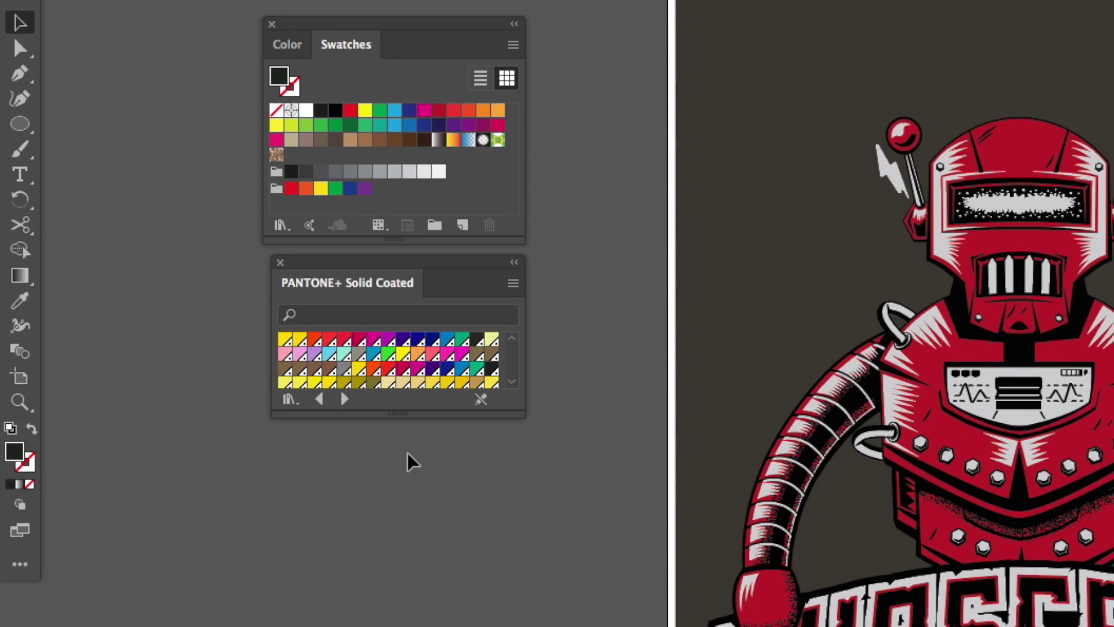
Add Pantone black and crimson swatches to the document, plus the lightest warm gray found by searching for "warm"
{"action": "left_click", "coordinate": [477, 342]}
{"action": "left_click", "coordinate": [360, 342]}
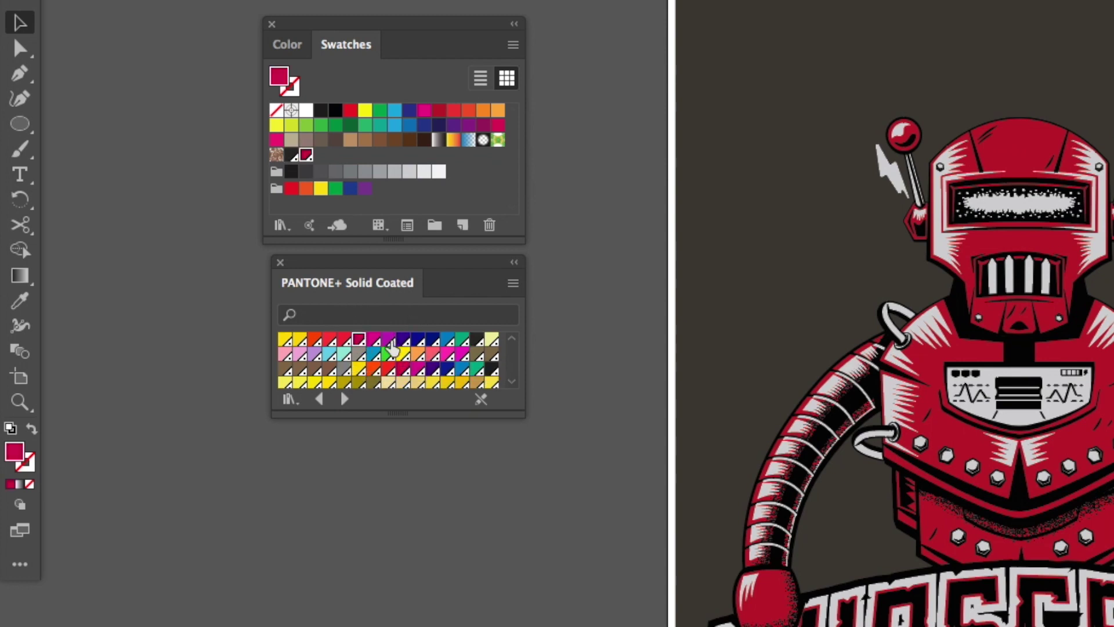
{"action": "left_click", "coordinate": [344, 314]}
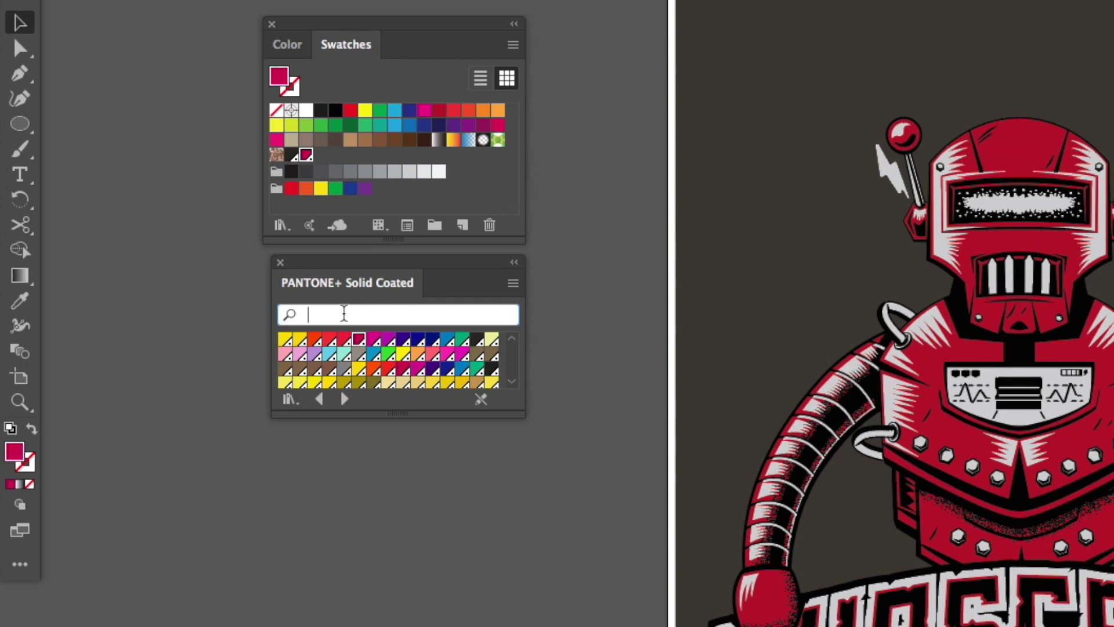
{"action": "type", "text": "warm"}
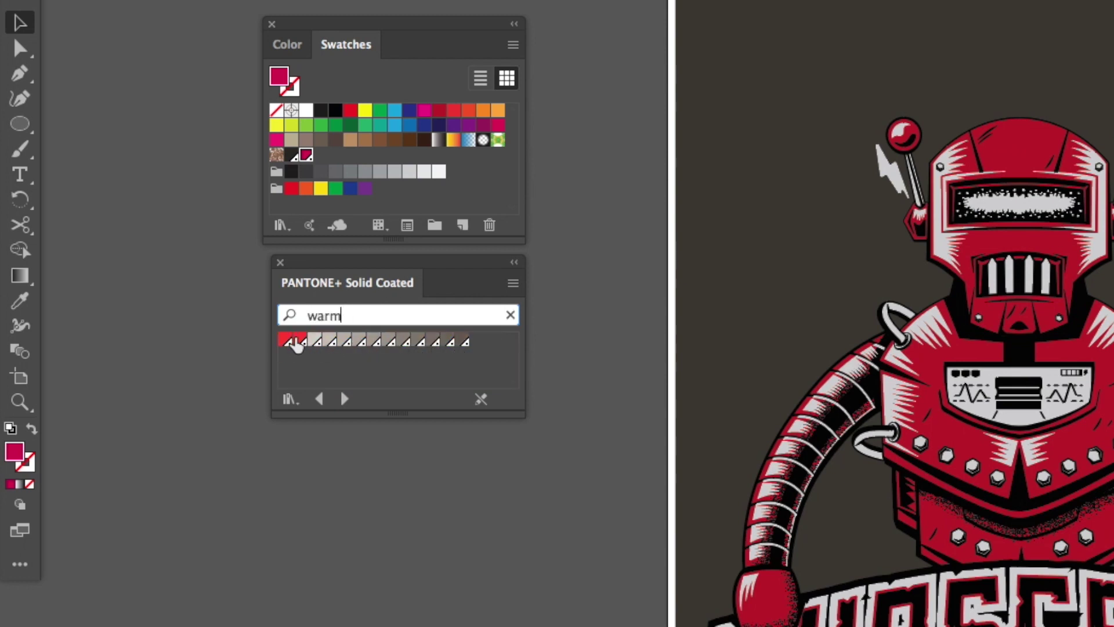
{"action": "left_click", "coordinate": [316, 341]}
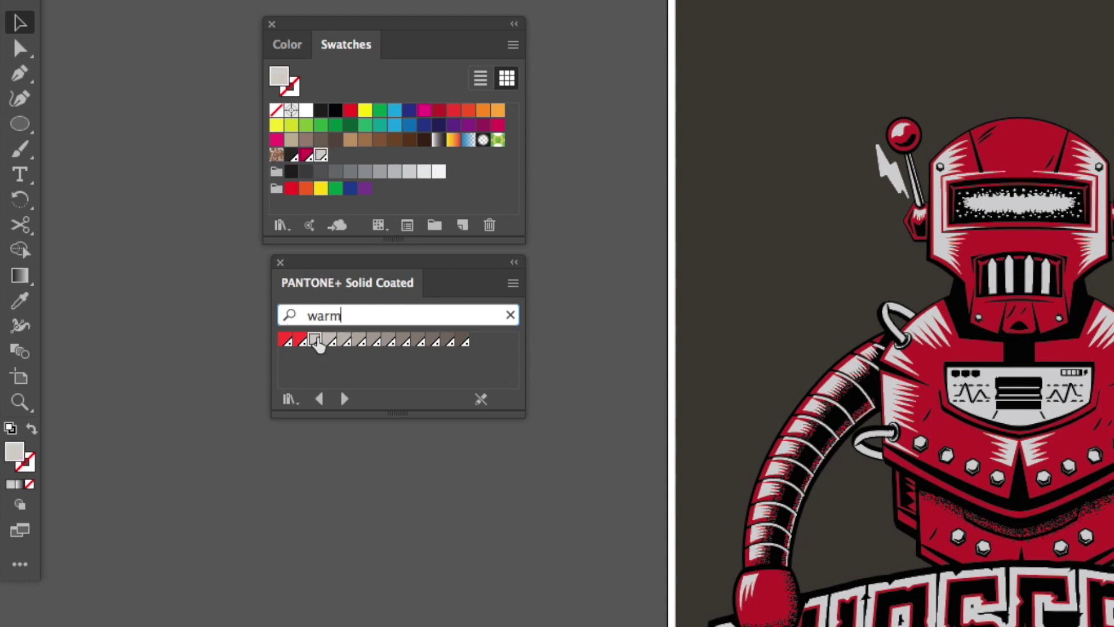
{"action": "left_click", "coordinate": [511, 315]}
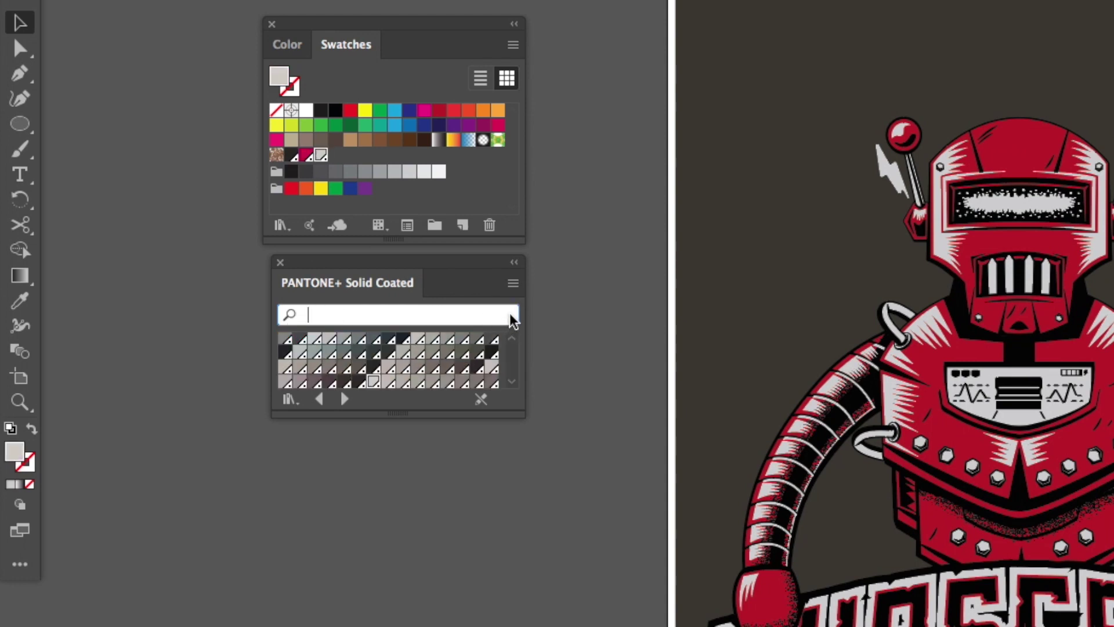
Add the bright green PANTONE 802 C swatch to the document and close the Pantone color book
{"action": "scroll", "coordinate": [485, 364], "scroll_direction": "up", "scroll_amount": 10}
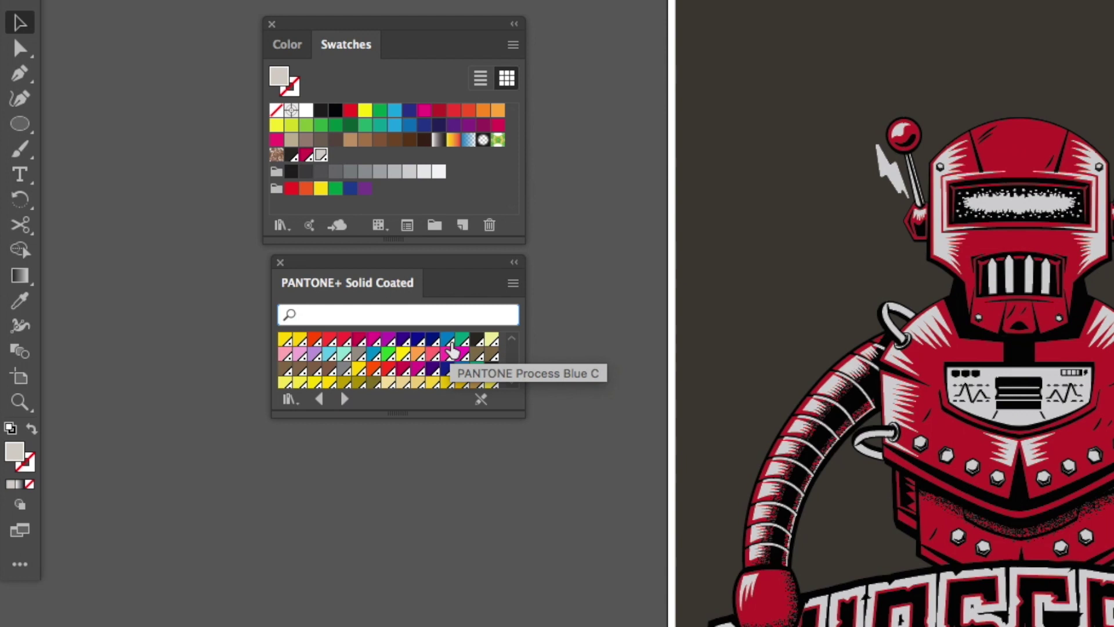
{"action": "left_click", "coordinate": [388, 355]}
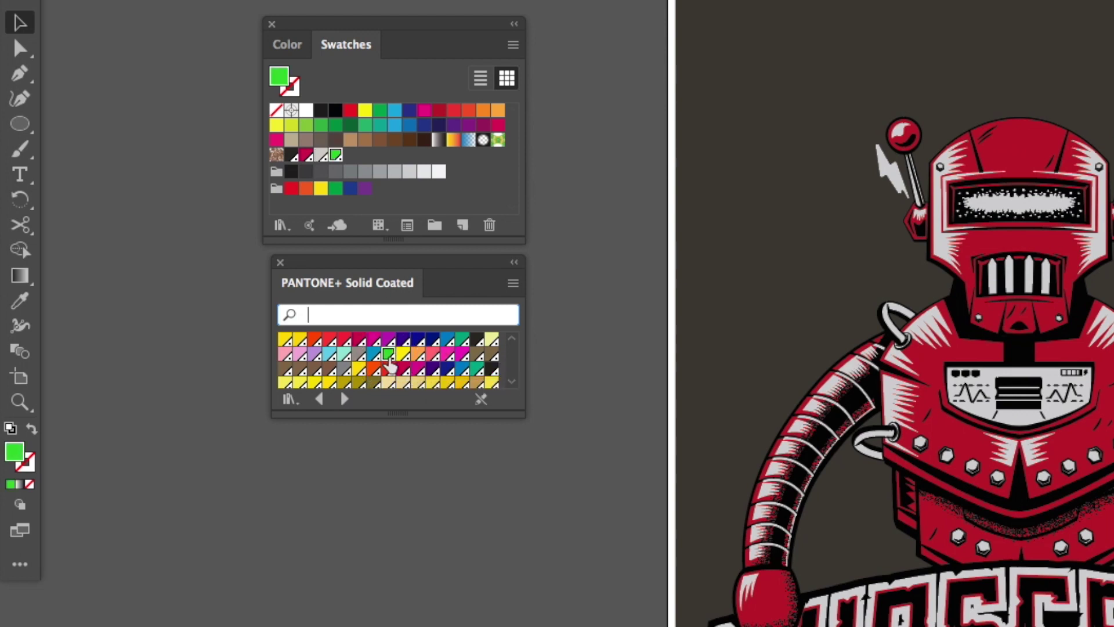
{"action": "left_click", "coordinate": [279, 262]}
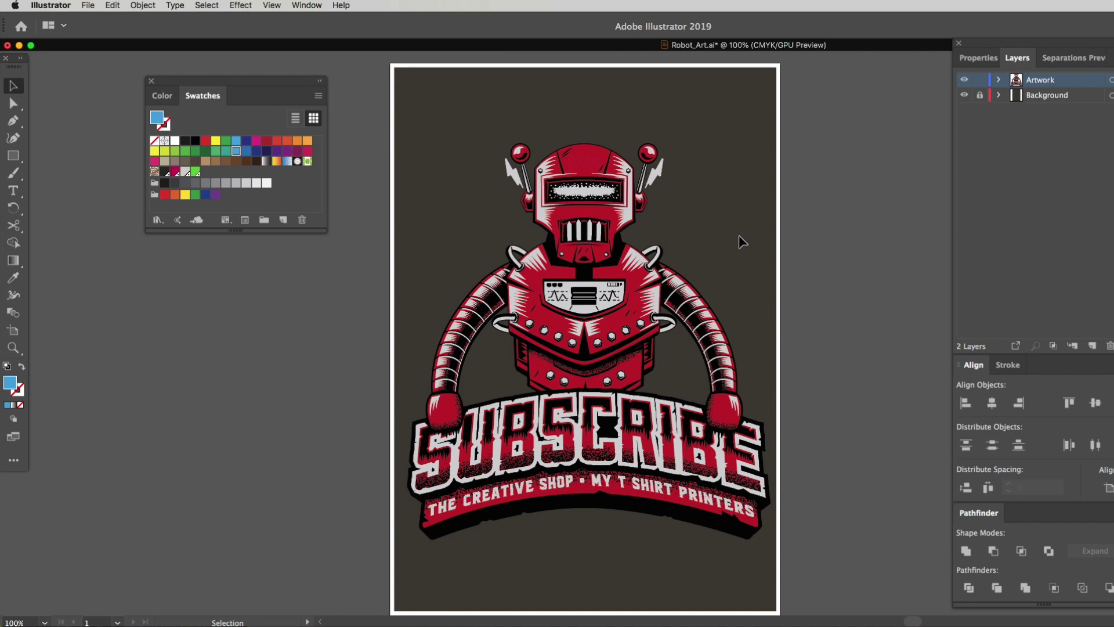
Select all artwork with the same red fill as the robot's hand and recolor it with PANTONE 802 C
{"action": "key", "text": "a"}
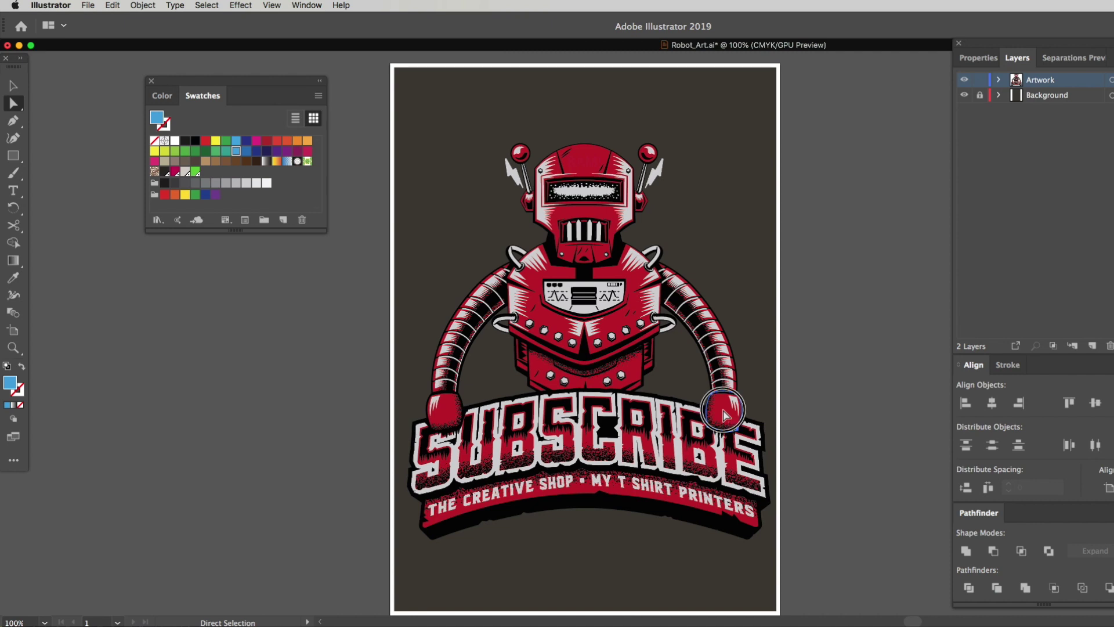
{"action": "left_click", "coordinate": [724, 414]}
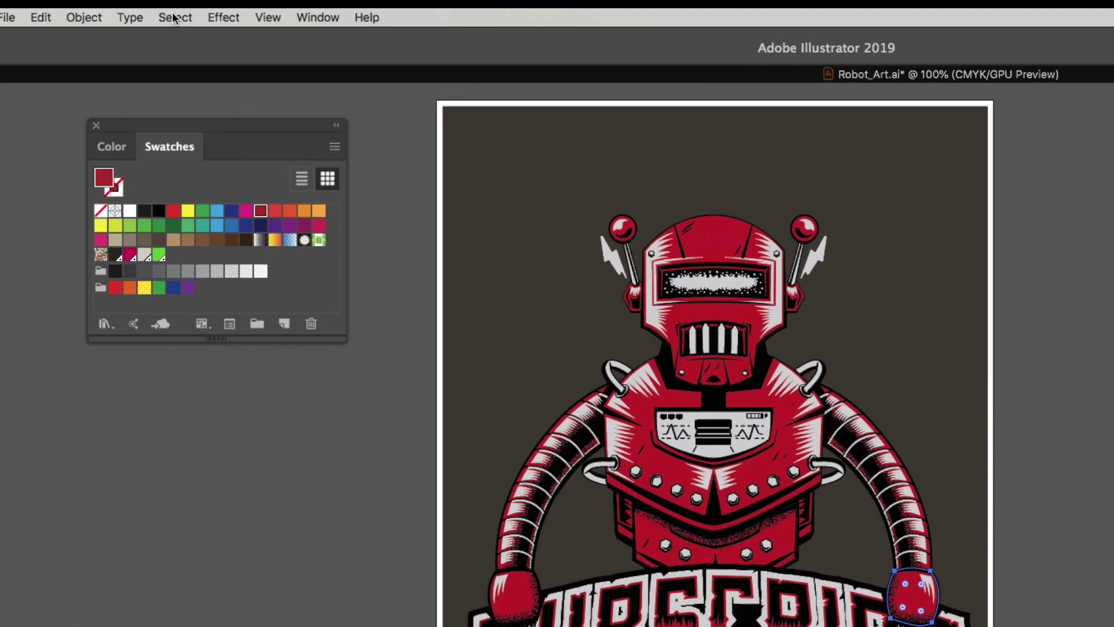
{"action": "left_click", "coordinate": [206, 5]}
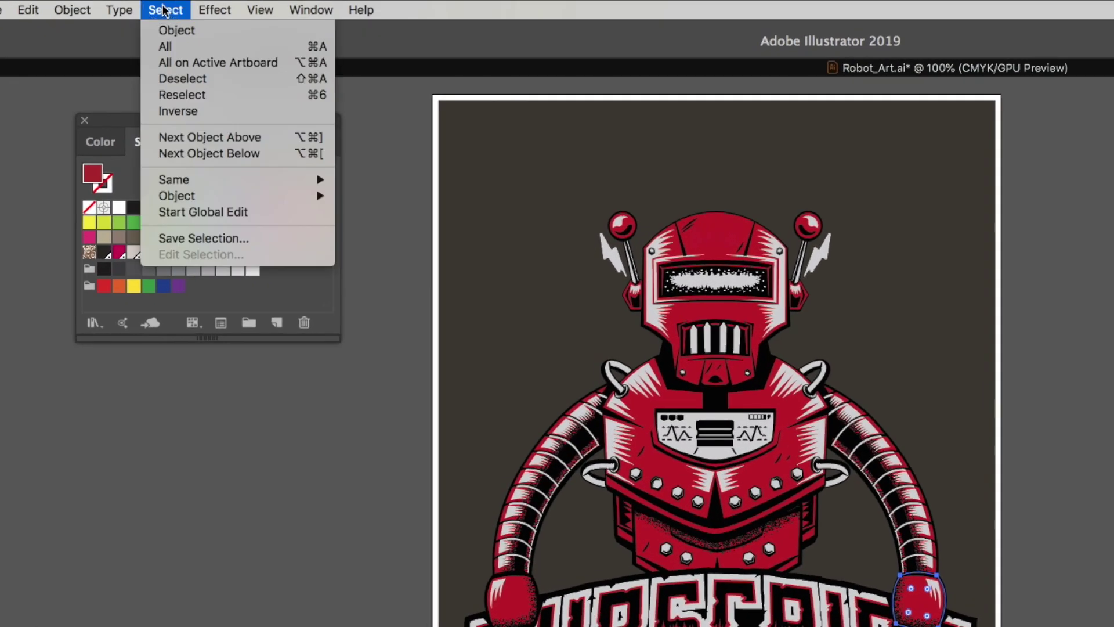
{"action": "mouse_move", "coordinate": [199, 179]}
{"action": "left_click", "coordinate": [408, 245]}
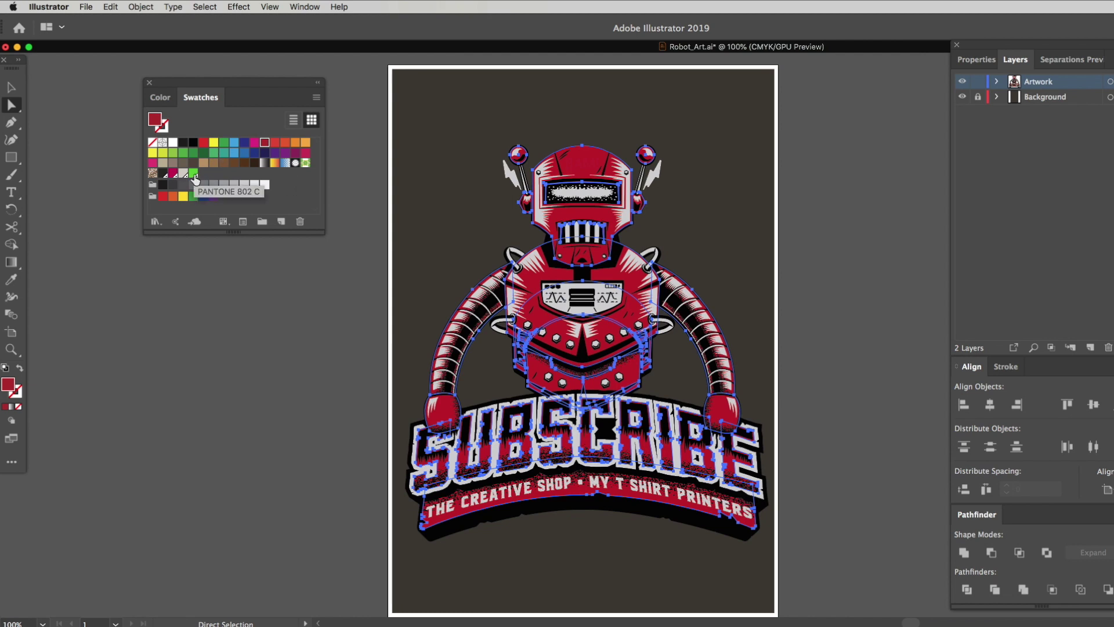
{"action": "left_click", "coordinate": [194, 174]}
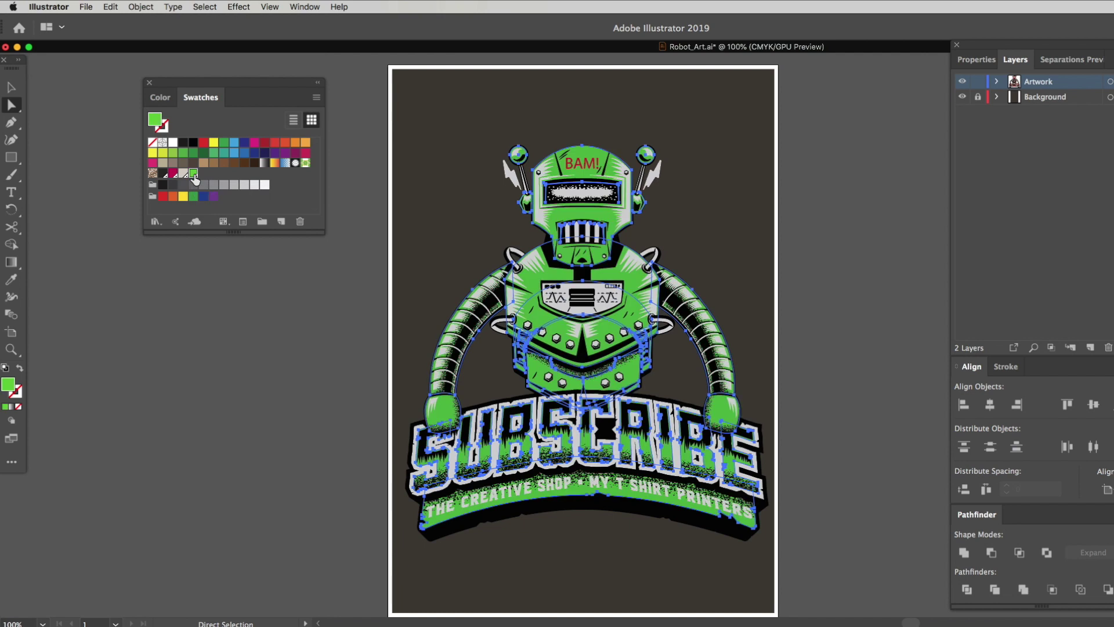
{"action": "left_click", "coordinate": [833, 250]}
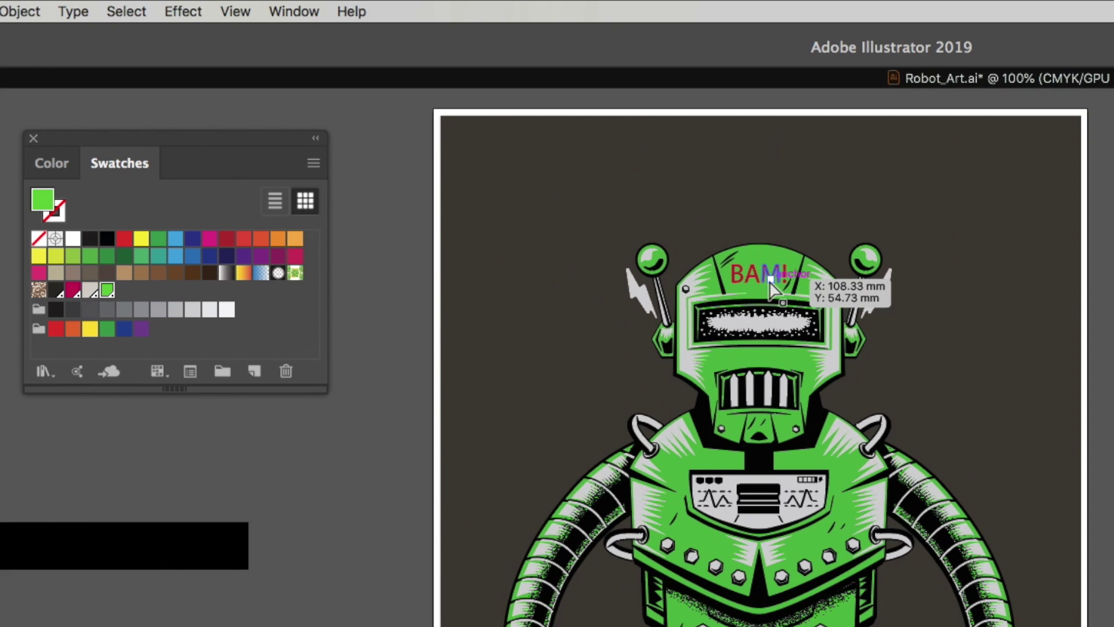
Select all BAM! lettering with the same fill colour on the robot's forehead and recolor it with PANTONE 802 C
{"action": "left_click", "coordinate": [771, 282]}
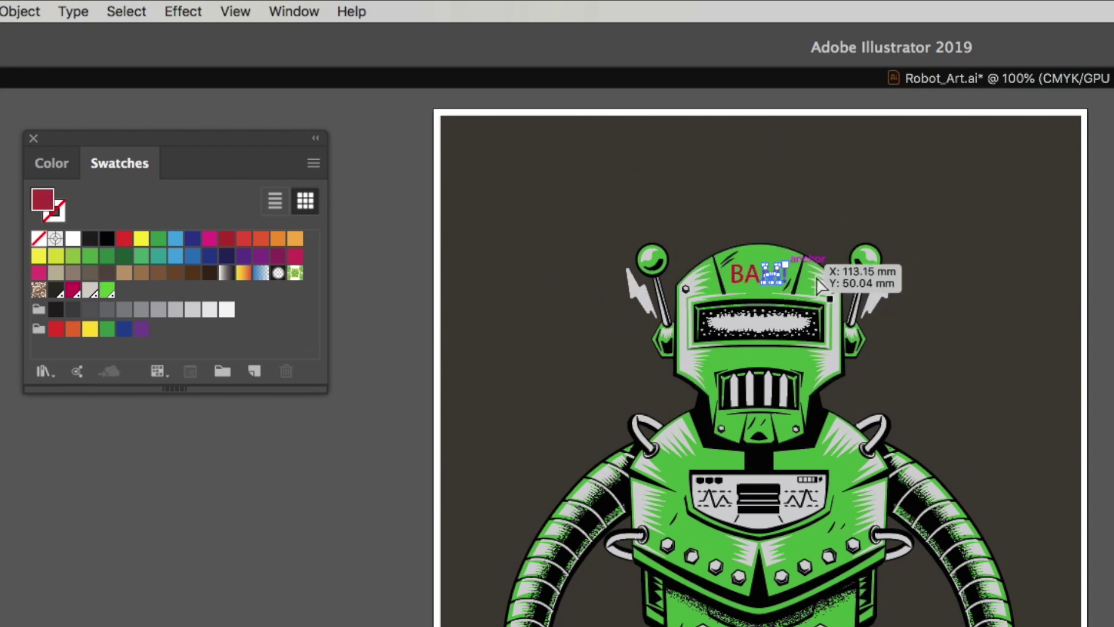
{"action": "left_click", "coordinate": [123, 10]}
{"action": "mouse_move", "coordinate": [159, 204]}
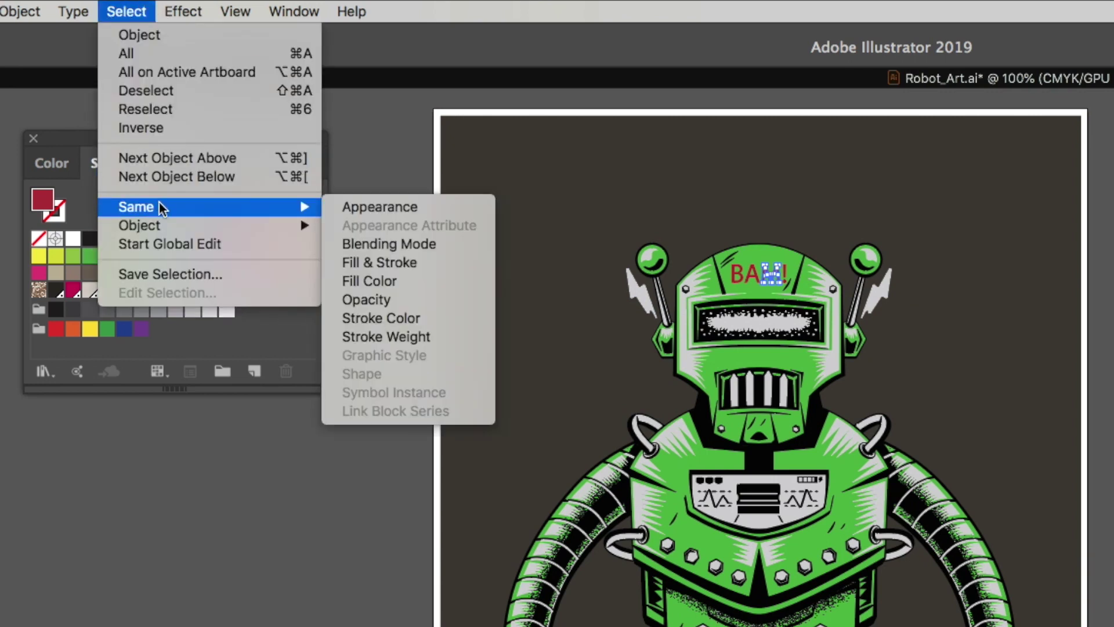
{"action": "left_click", "coordinate": [420, 280]}
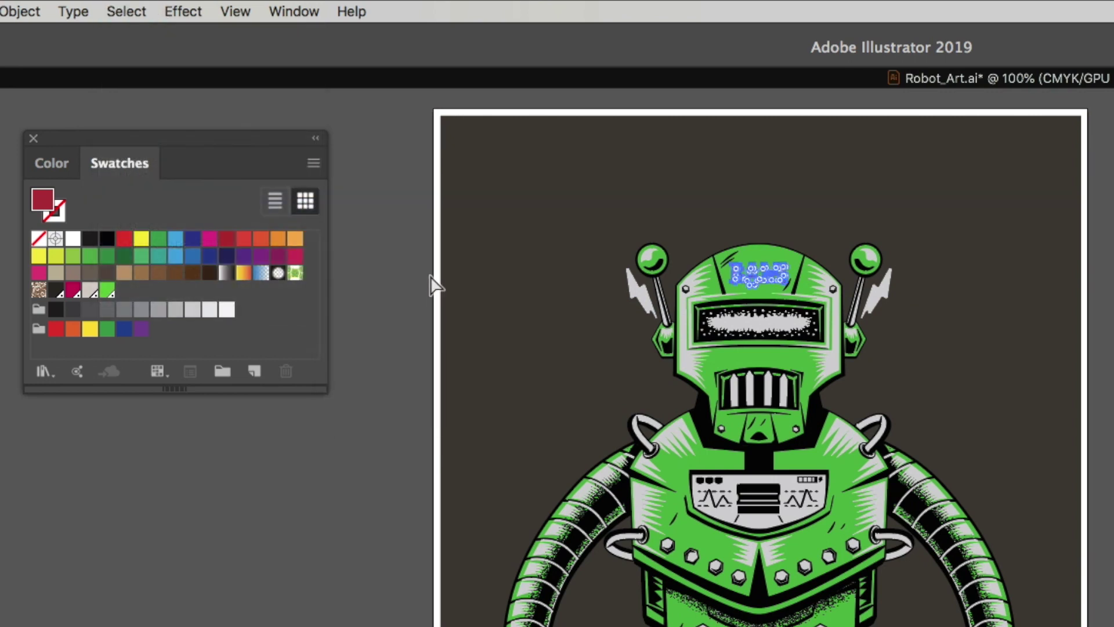
{"action": "left_click", "coordinate": [107, 290]}
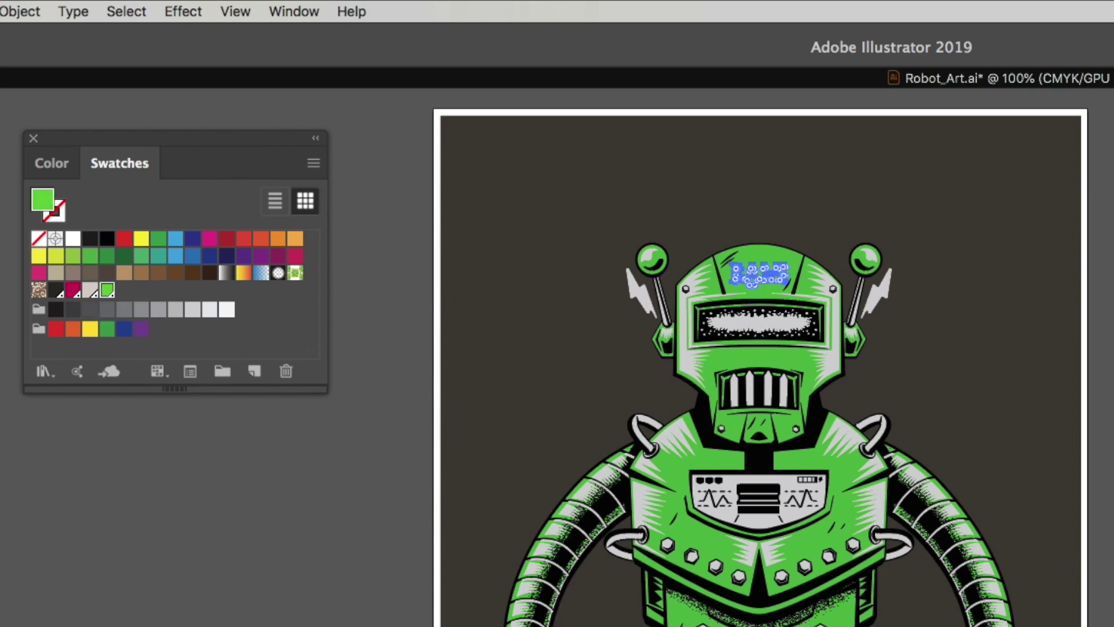
{"action": "left_click", "coordinate": [524, 517]}
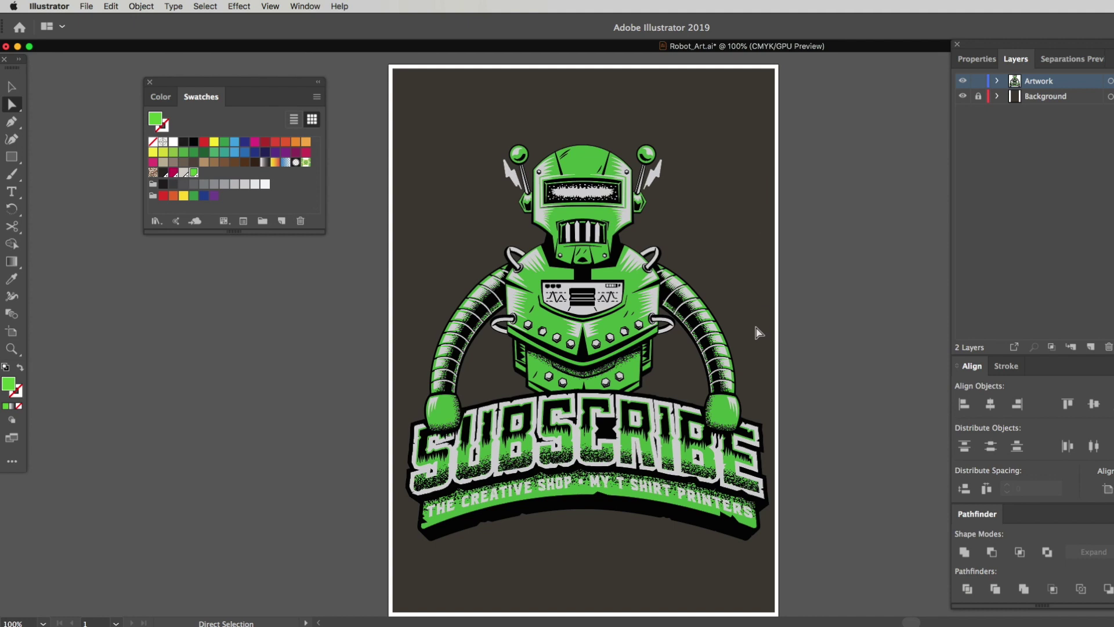
Select all artwork sharing the robot hand's green fill and recolor it with the crimson Pantone swatch
{"action": "left_click", "coordinate": [726, 414]}
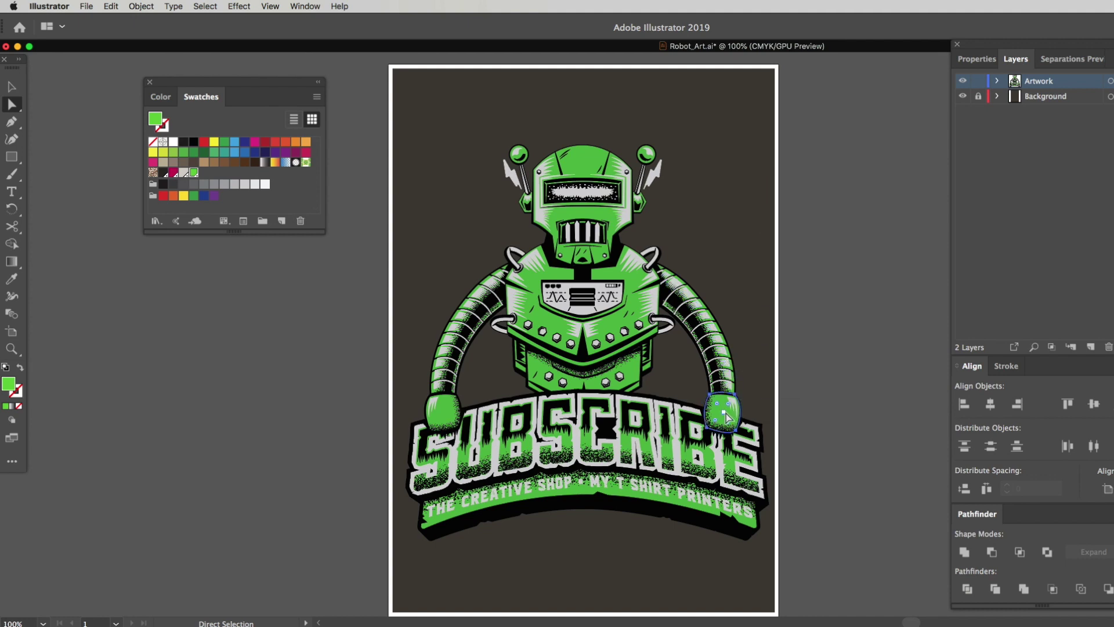
{"action": "left_click", "coordinate": [212, 5]}
{"action": "mouse_move", "coordinate": [259, 124]}
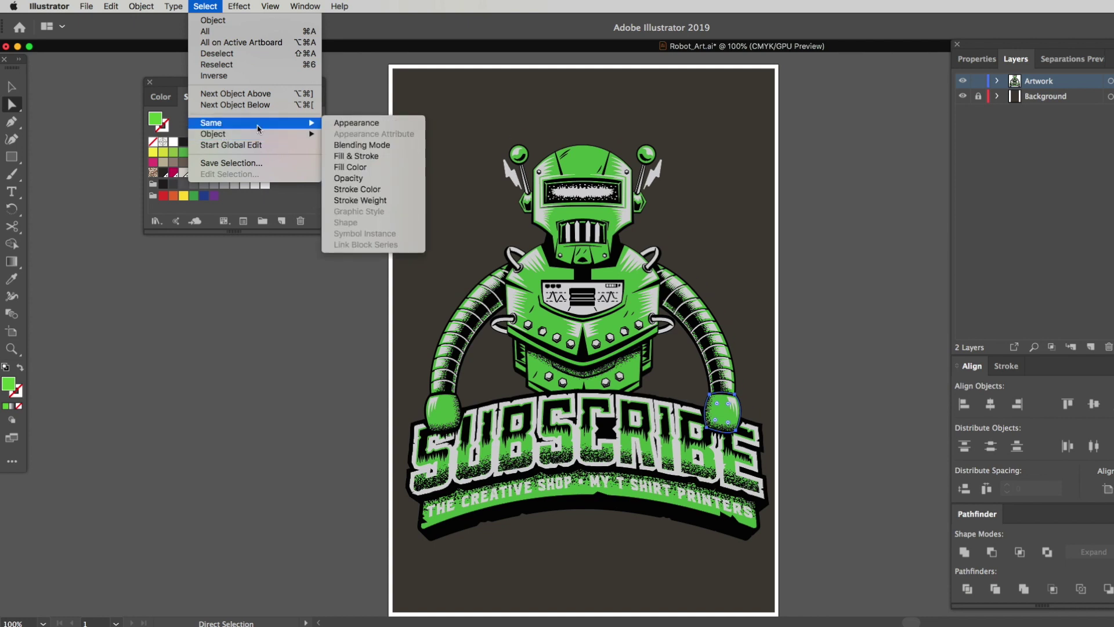
{"action": "left_click", "coordinate": [350, 166]}
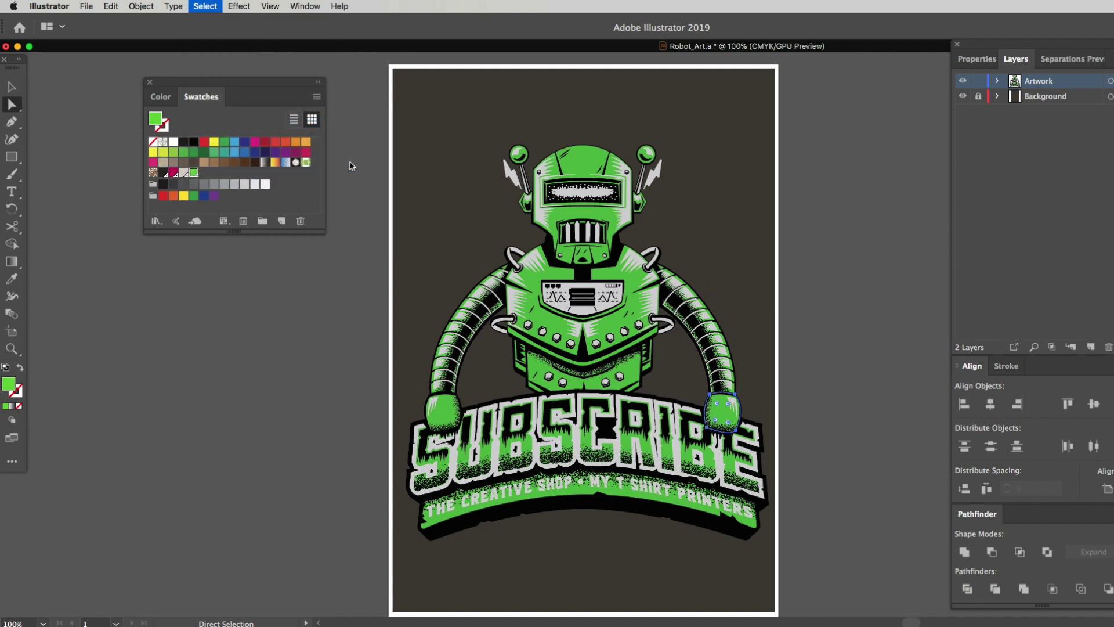
{"action": "left_click", "coordinate": [173, 173]}
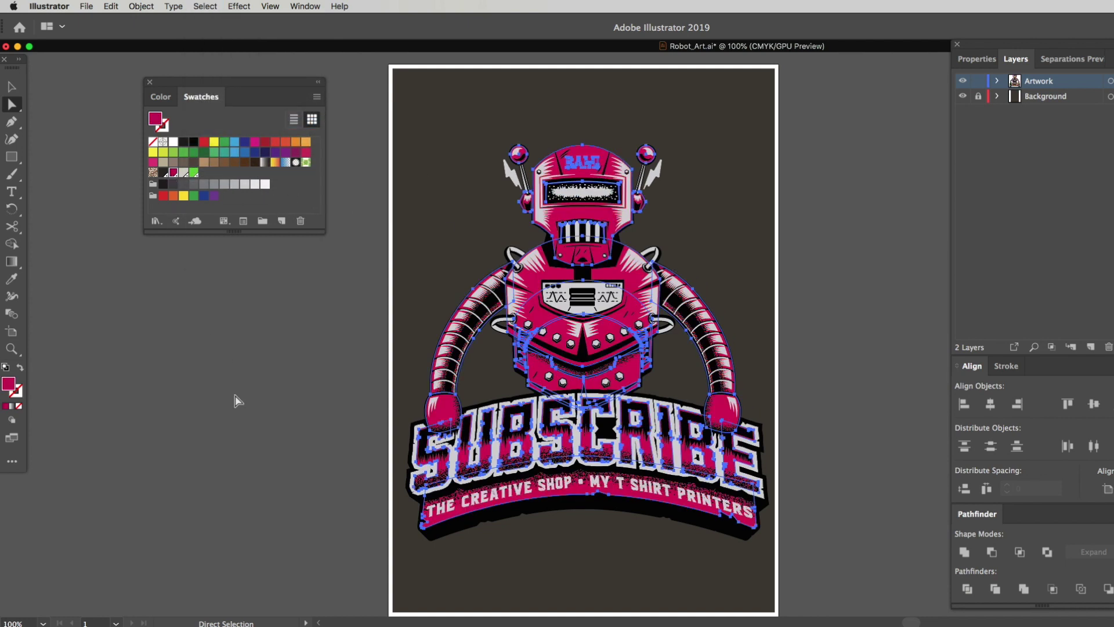
{"action": "left_click", "coordinate": [314, 400]}
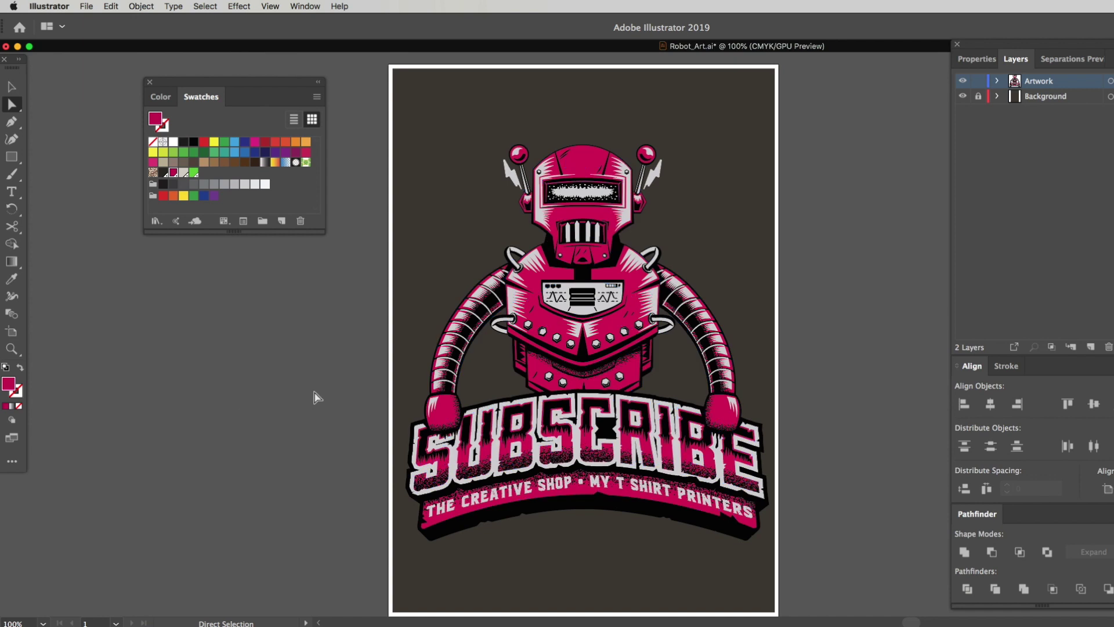
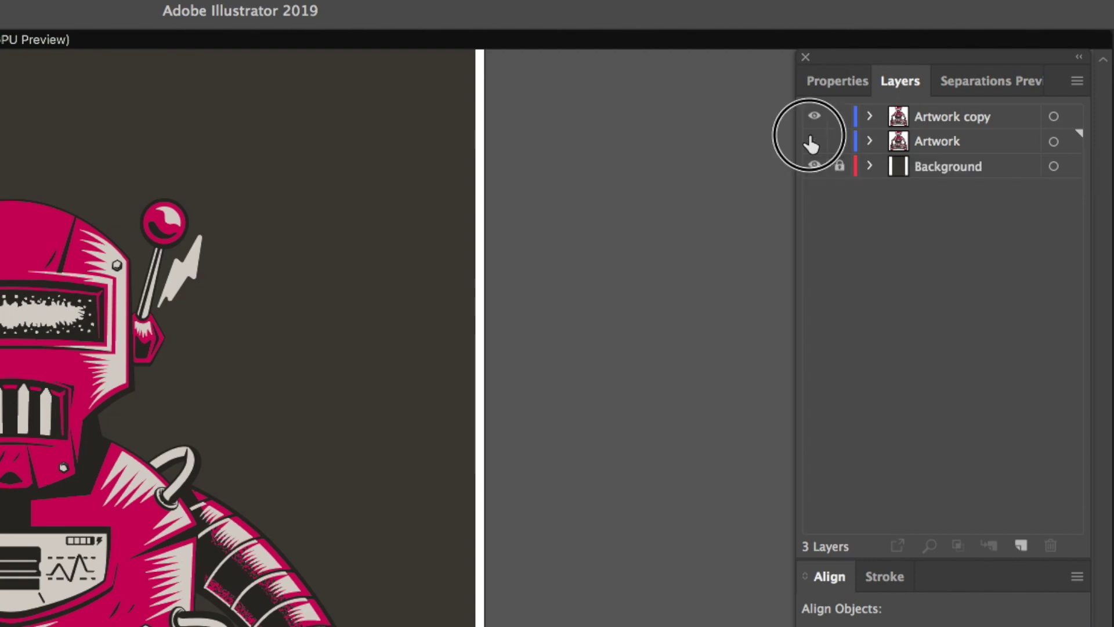
Rename the Artwork copy layer to Underbase and recolor all its artwork with PANTONE 802 C
{"action": "double_click", "coordinate": [950, 116]}
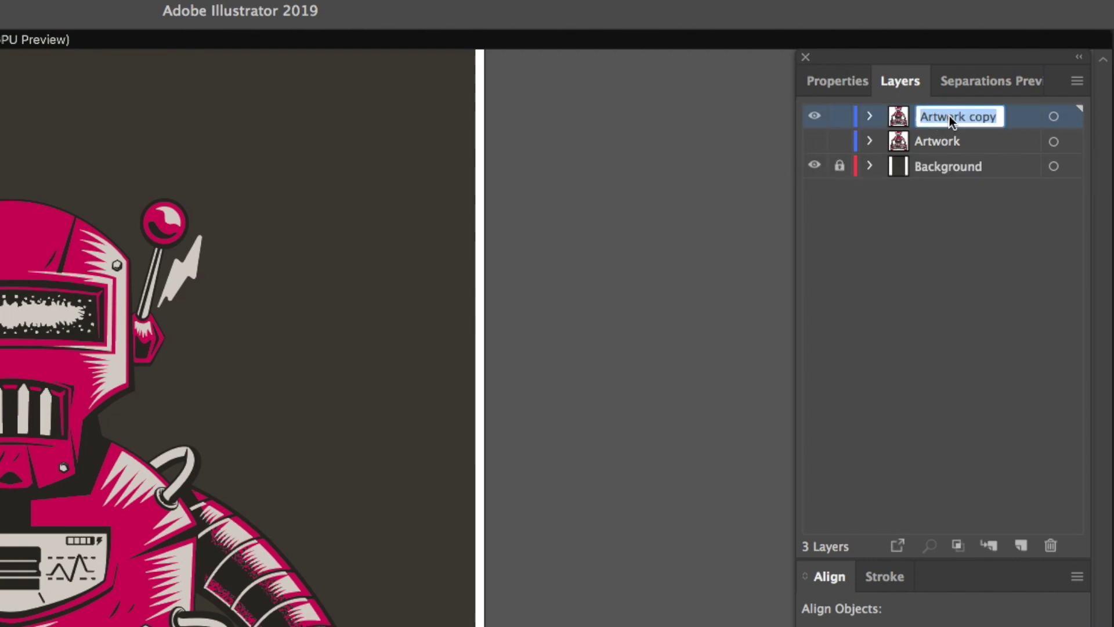
{"action": "type", "text": "Under"}
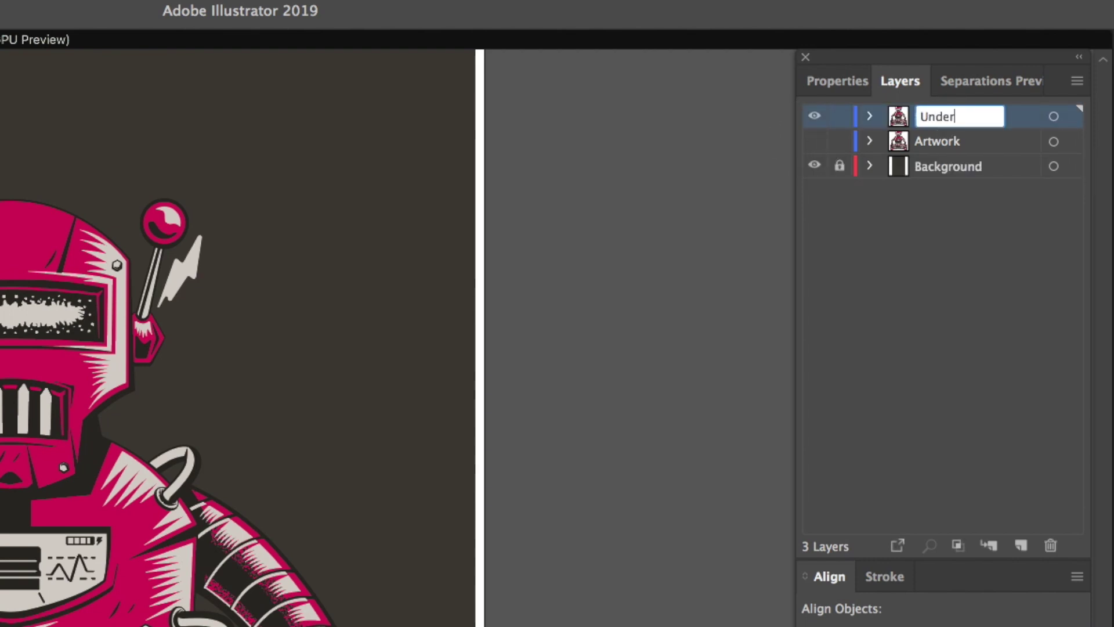
{"action": "type", "text": "base"}
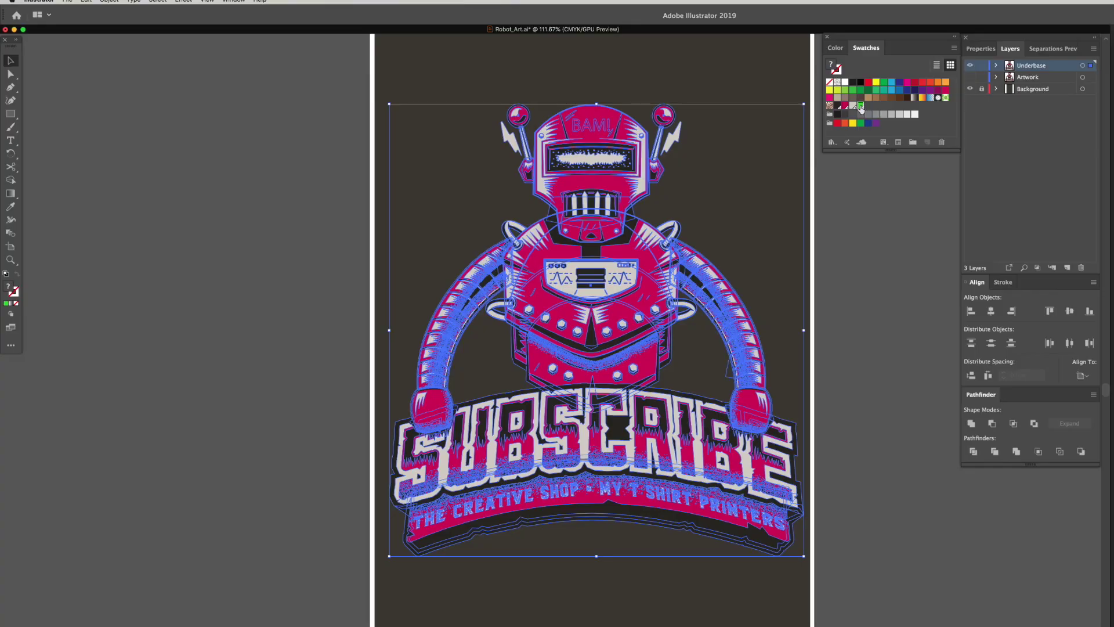
{"action": "left_click", "coordinate": [861, 106]}
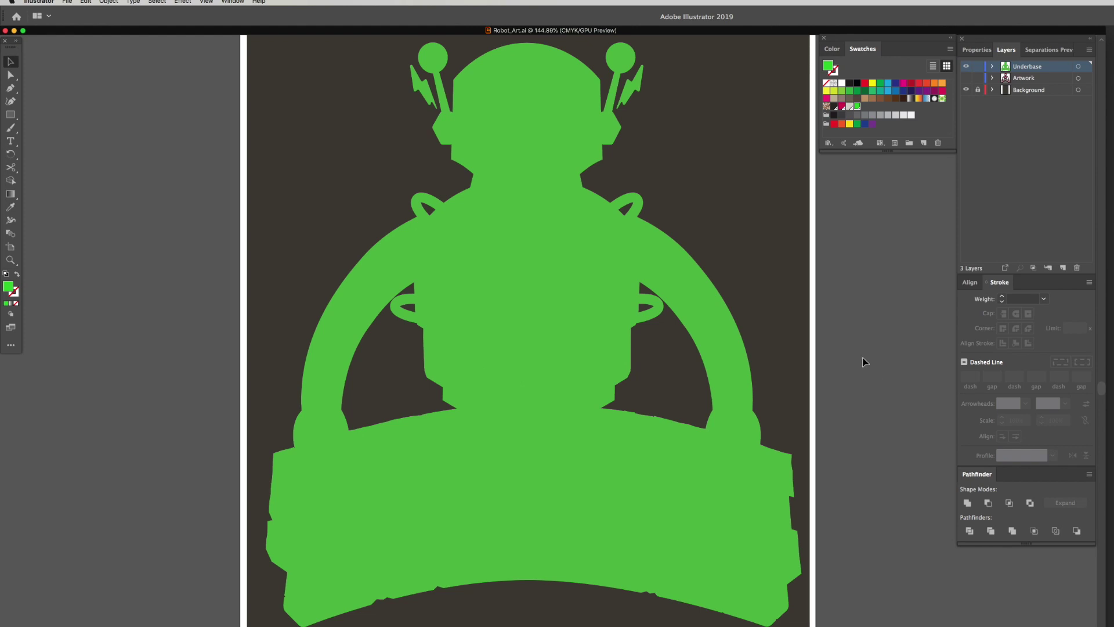
Try to unite all Underbase shapes into one silhouette and move the layer below Artwork
{"action": "left_click_drag", "start_coordinate": [604, 236], "coordinate": [649, 254]}
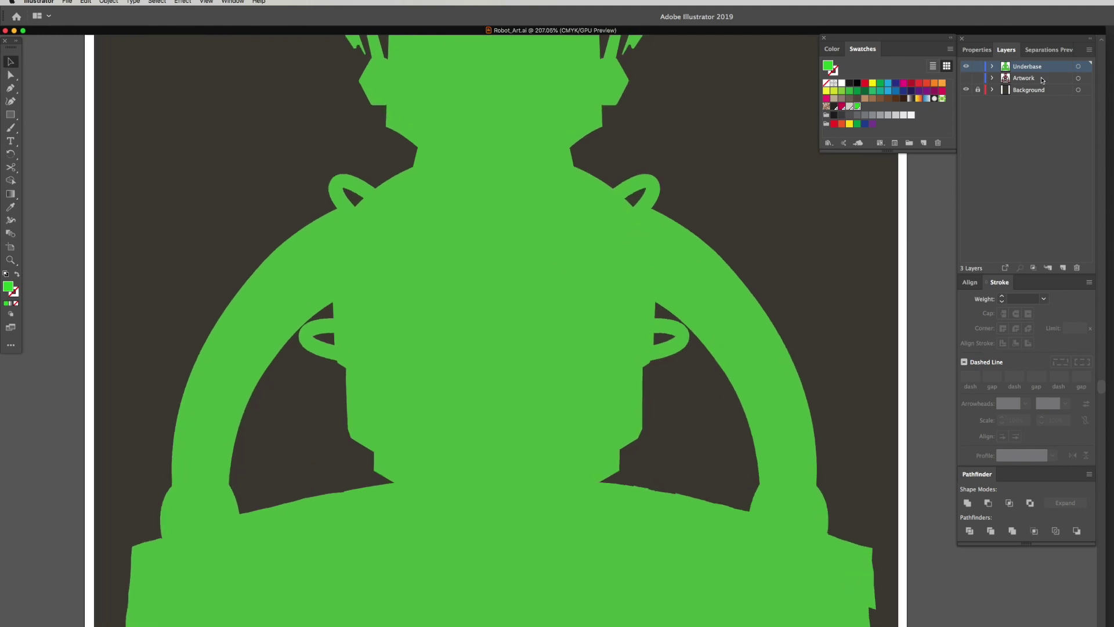
{"action": "left_click", "coordinate": [1087, 67]}
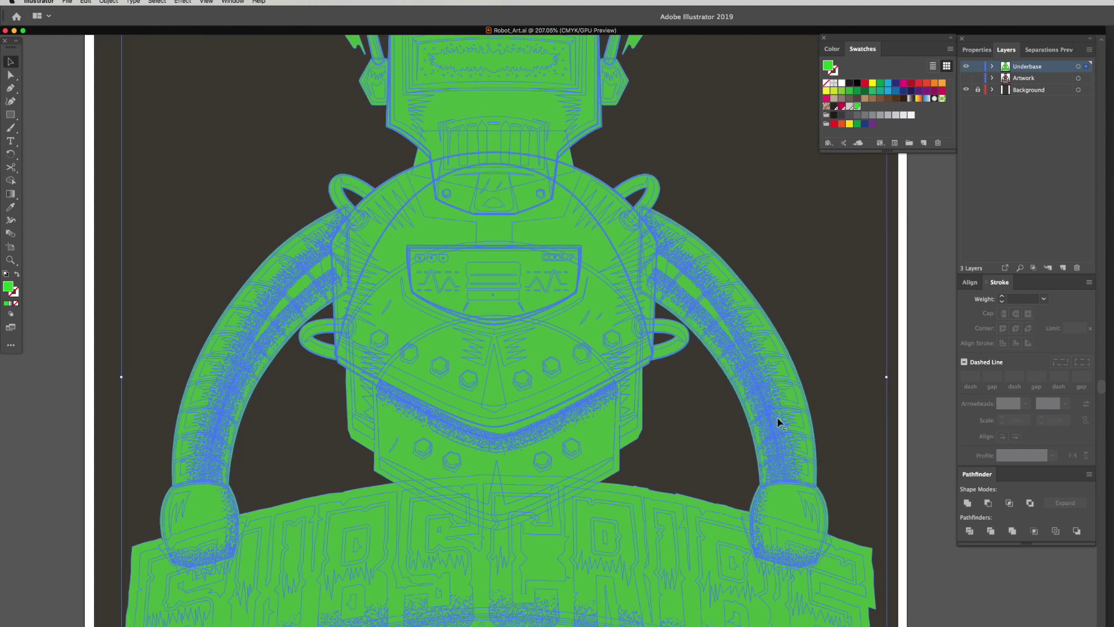
{"action": "left_click", "coordinate": [967, 503]}
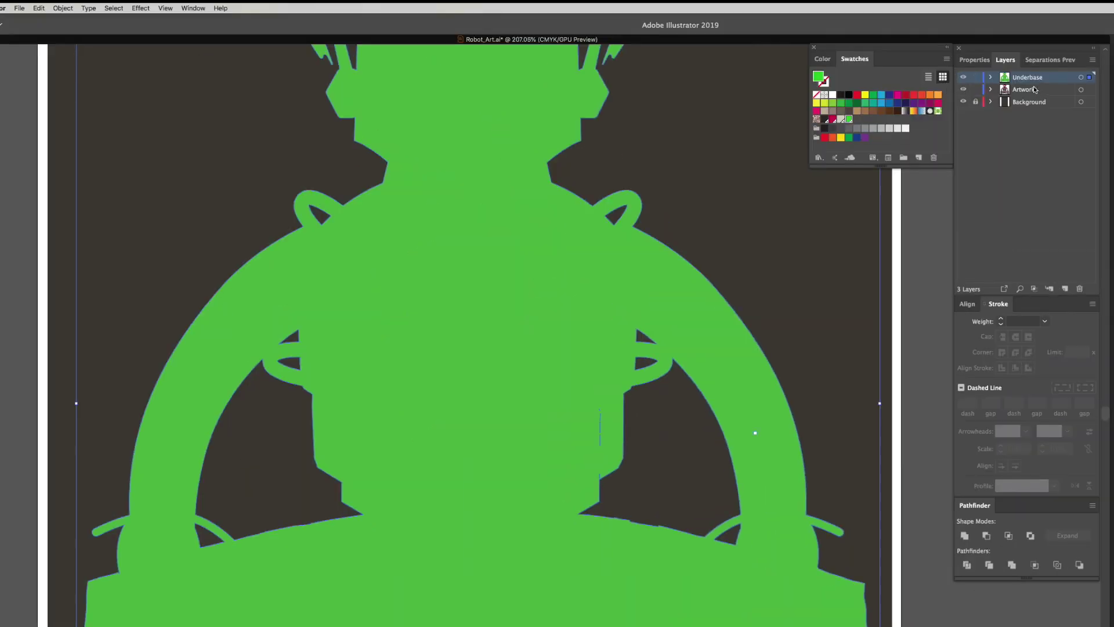
{"action": "left_click_drag", "start_coordinate": [1029, 77], "coordinate": [1029, 96]}
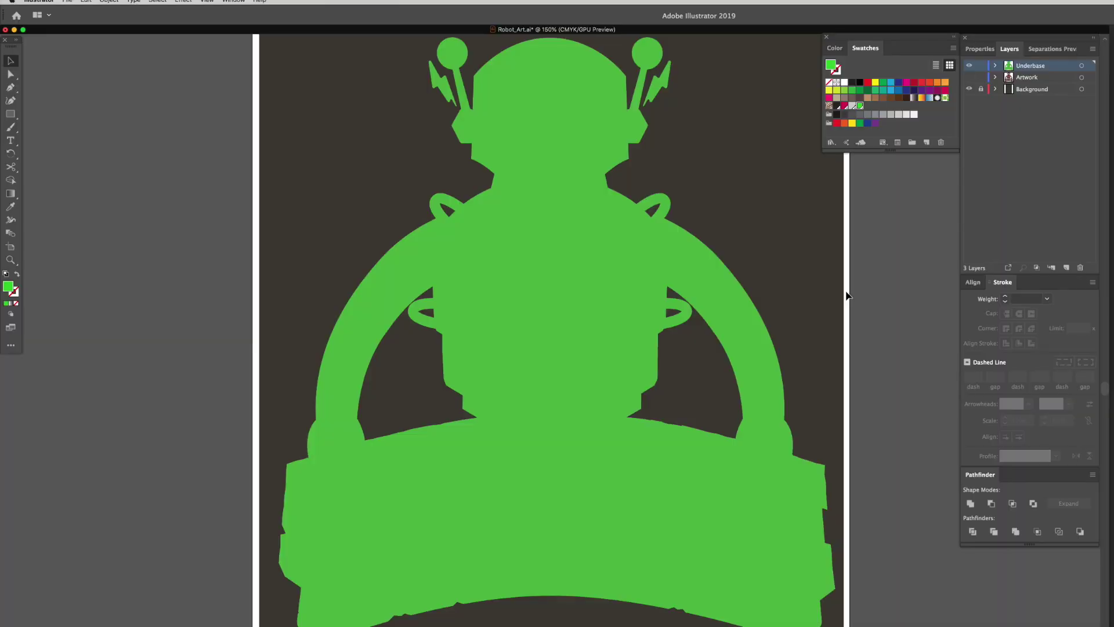
In Outline view, delete the stray curved band across the right-hand wrist and the extra curve along that arm's inner edge
{"action": "key", "text": "super+y"}
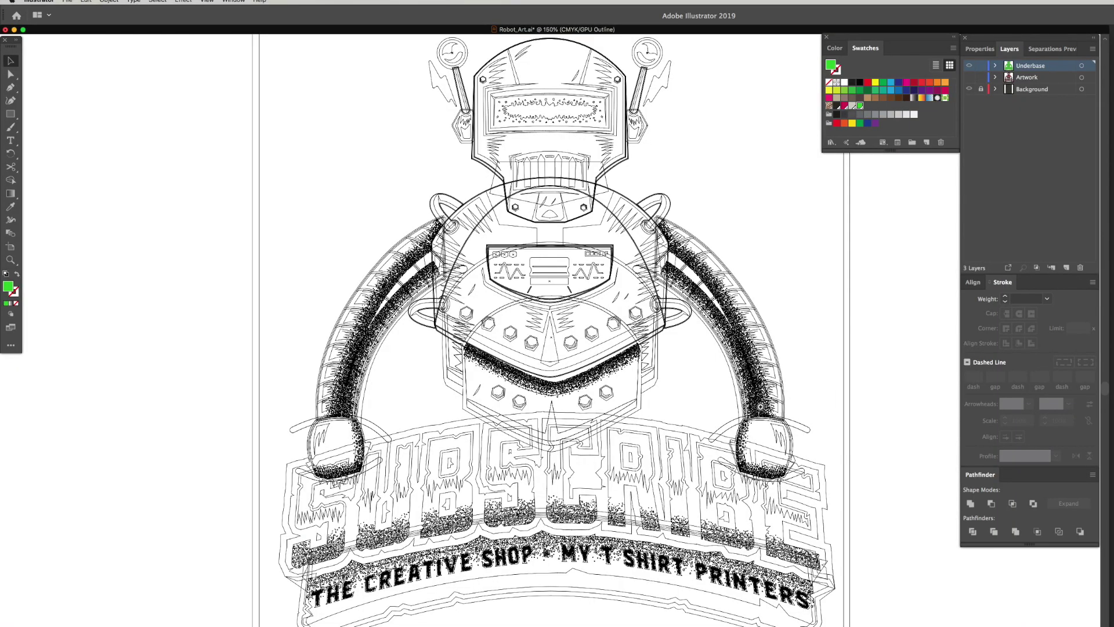
{"action": "left_click_drag", "start_coordinate": [765, 408], "coordinate": [747, 429]}
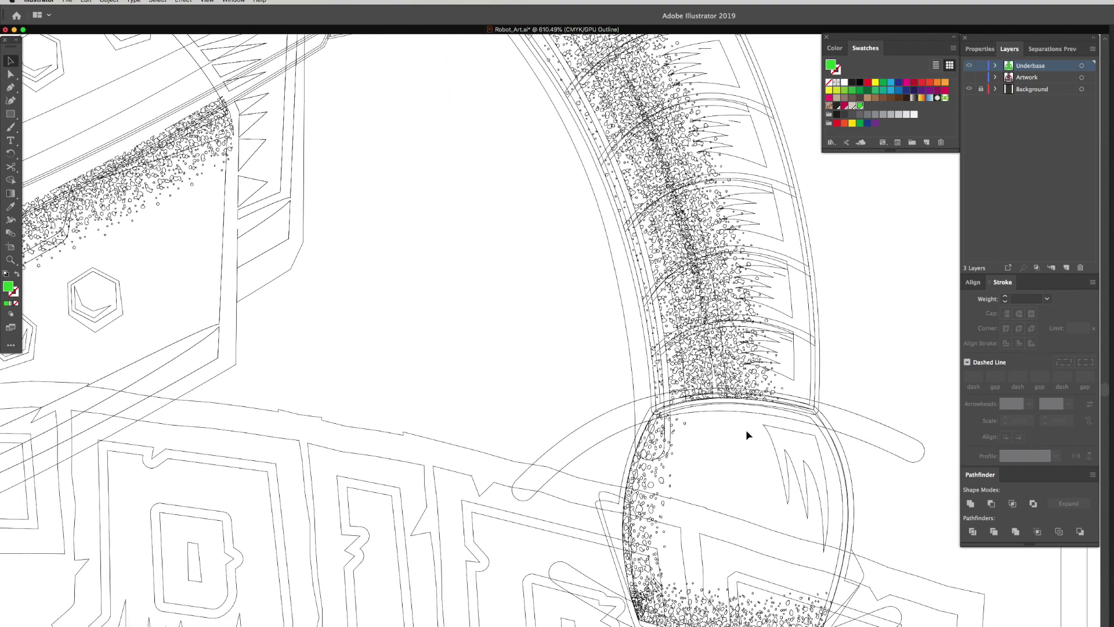
{"action": "key", "text": "a"}
{"action": "key", "text": "ctrl+y"}
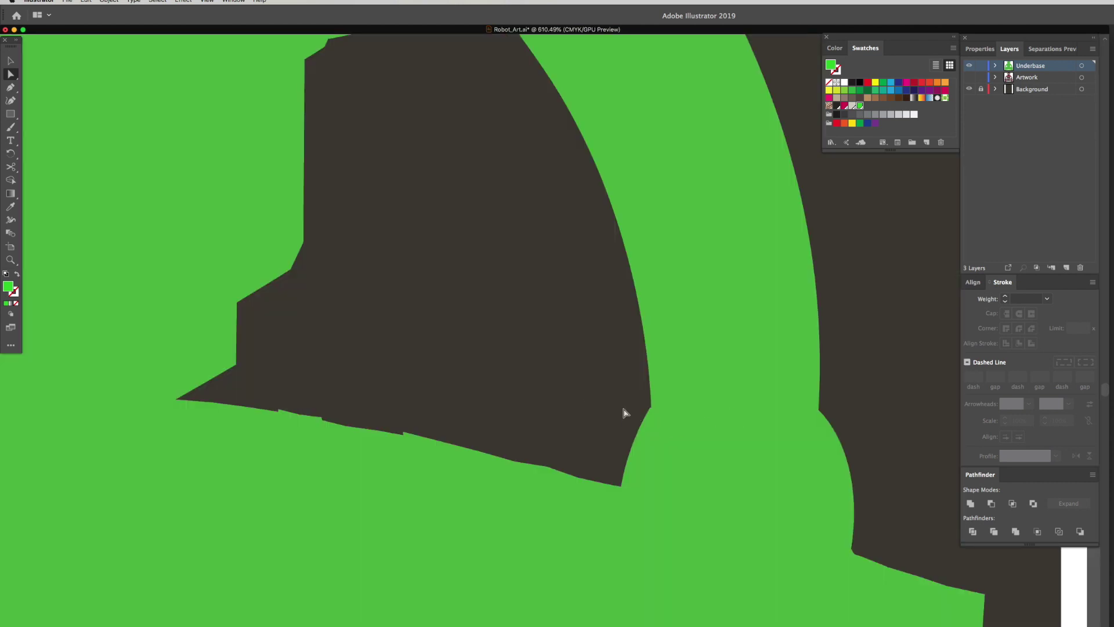
{"action": "key", "text": "ctrl+y"}
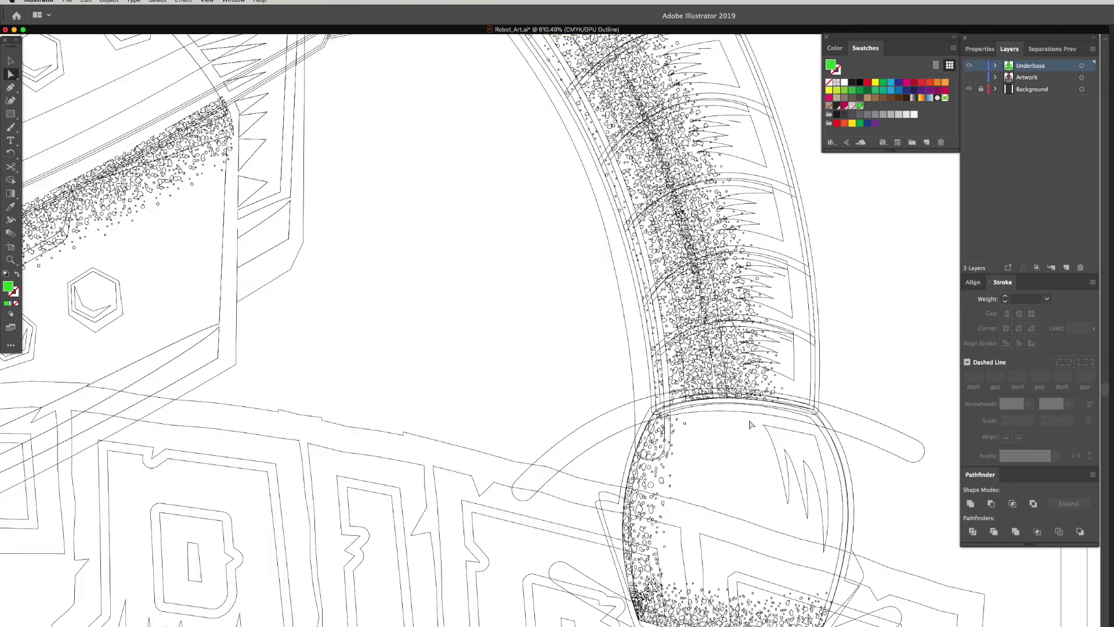
{"action": "left_click", "coordinate": [745, 414]}
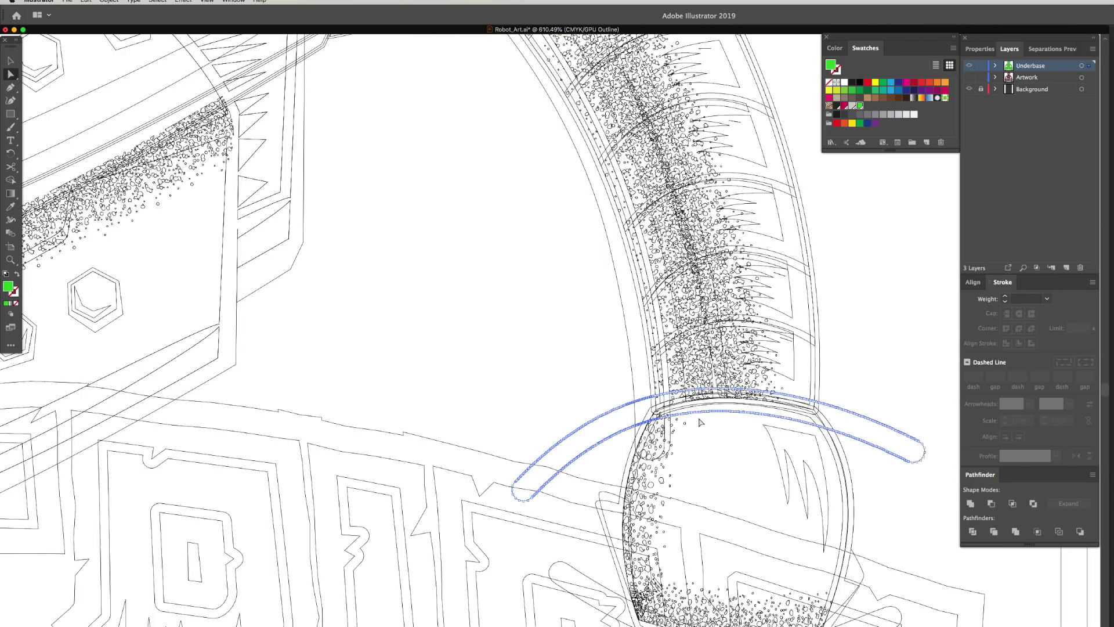
{"action": "key", "text": "Delete"}
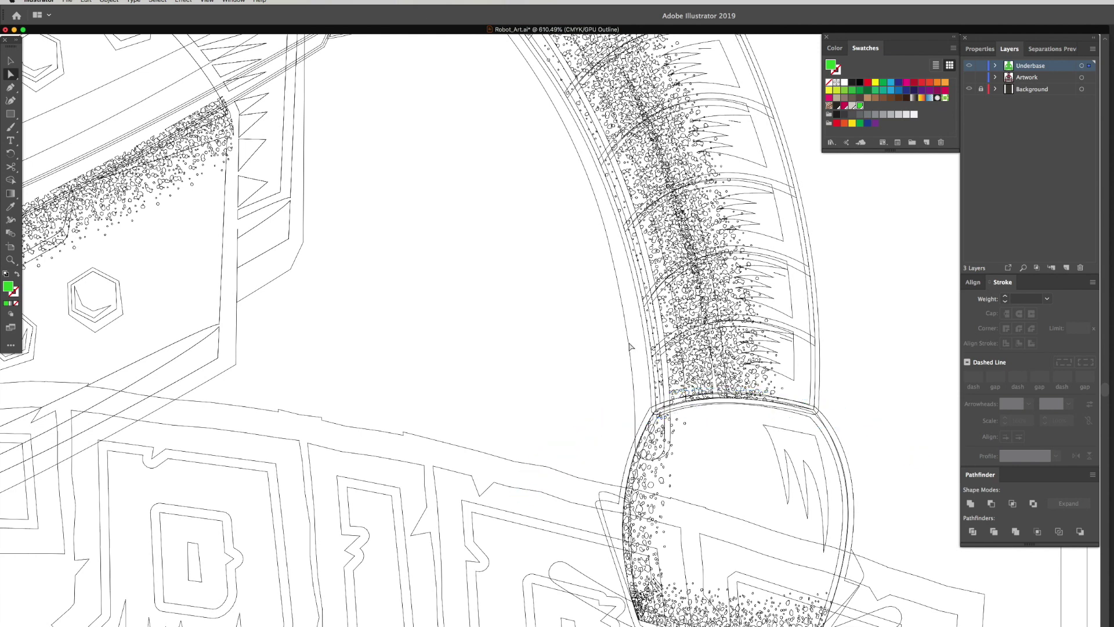
{"action": "left_click", "coordinate": [644, 264]}
{"action": "key", "text": "Delete"}
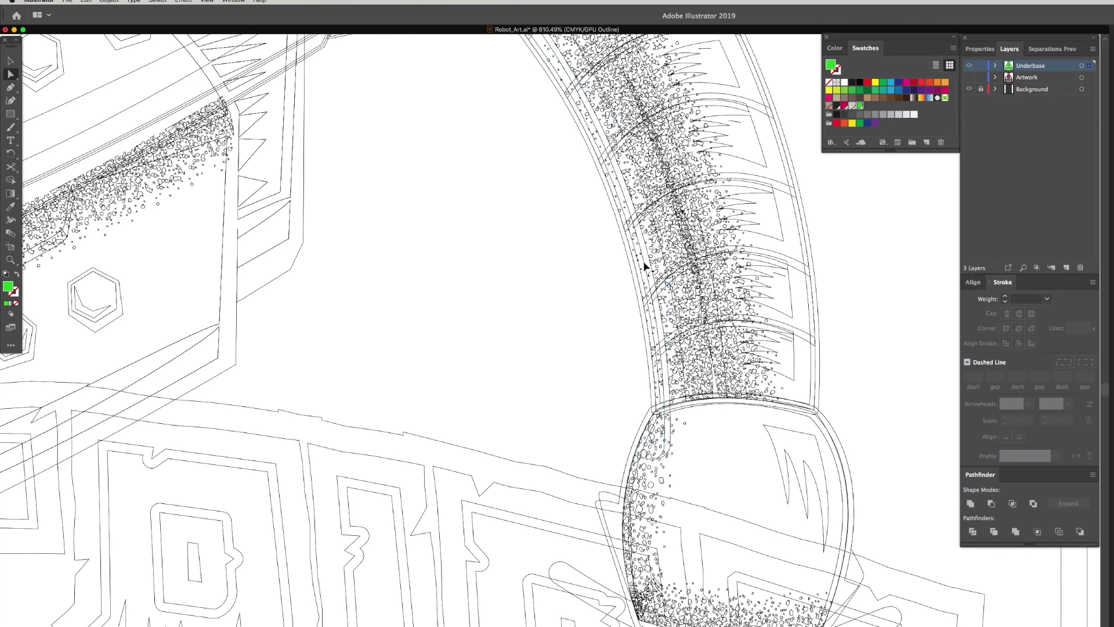
Delete the matching stray wrist band and inner arm curve on the left-hand arm and return to Preview view
{"action": "left_click_drag", "start_coordinate": [592, 351], "coordinate": [574, 398]}
{"action": "left_click", "coordinate": [277, 359]}
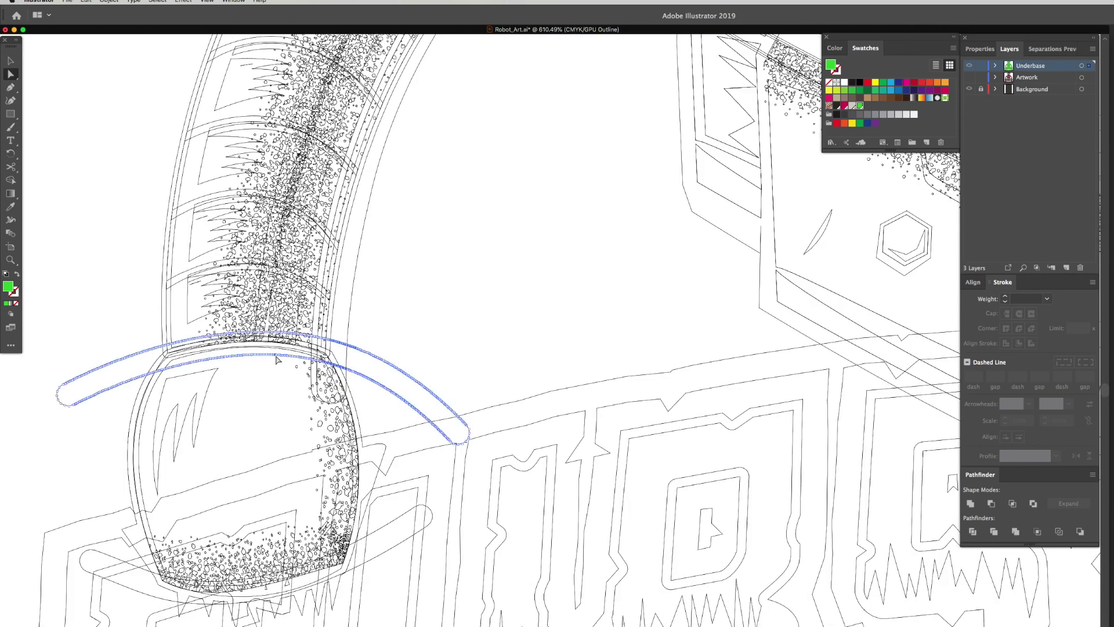
{"action": "key", "text": "Delete"}
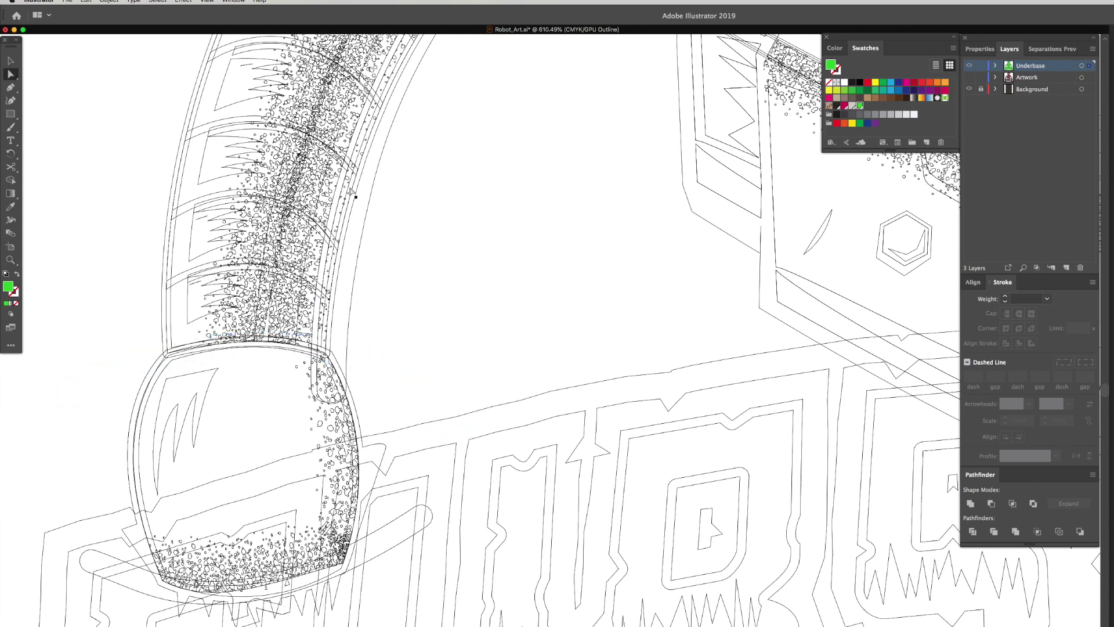
{"action": "left_click", "coordinate": [356, 156]}
{"action": "key", "text": "Delete"}
{"action": "key", "text": "super+y"}
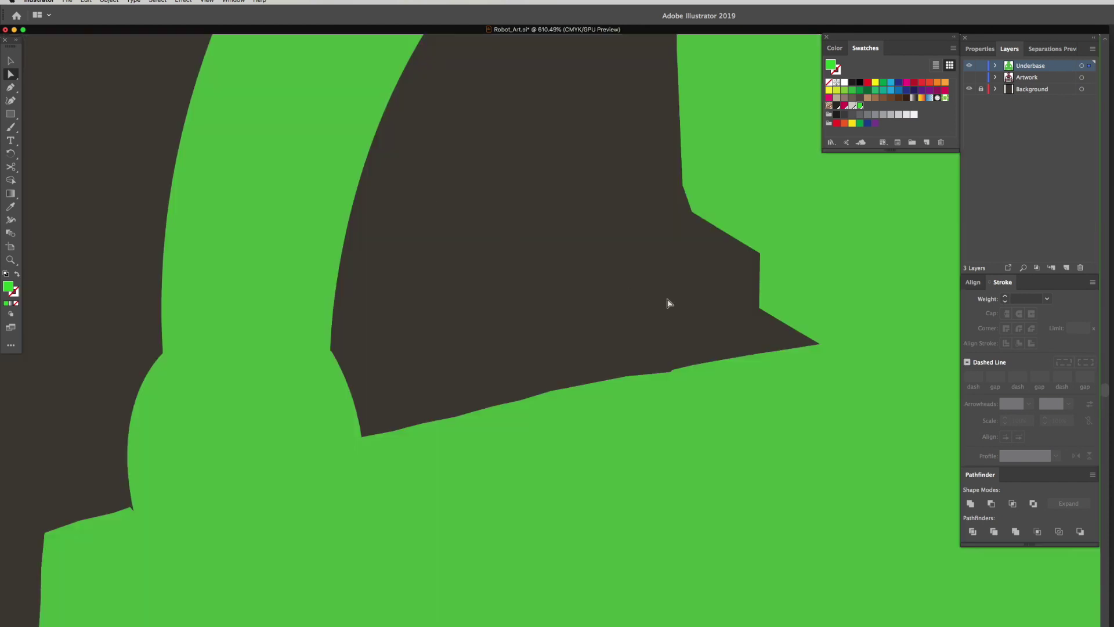
Unite all Underbase shapes into one silhouette and move the Artwork layer above Underbase
{"action": "scroll", "coordinate": [798, 338], "scroll_direction": "down", "scroll_amount": 5}
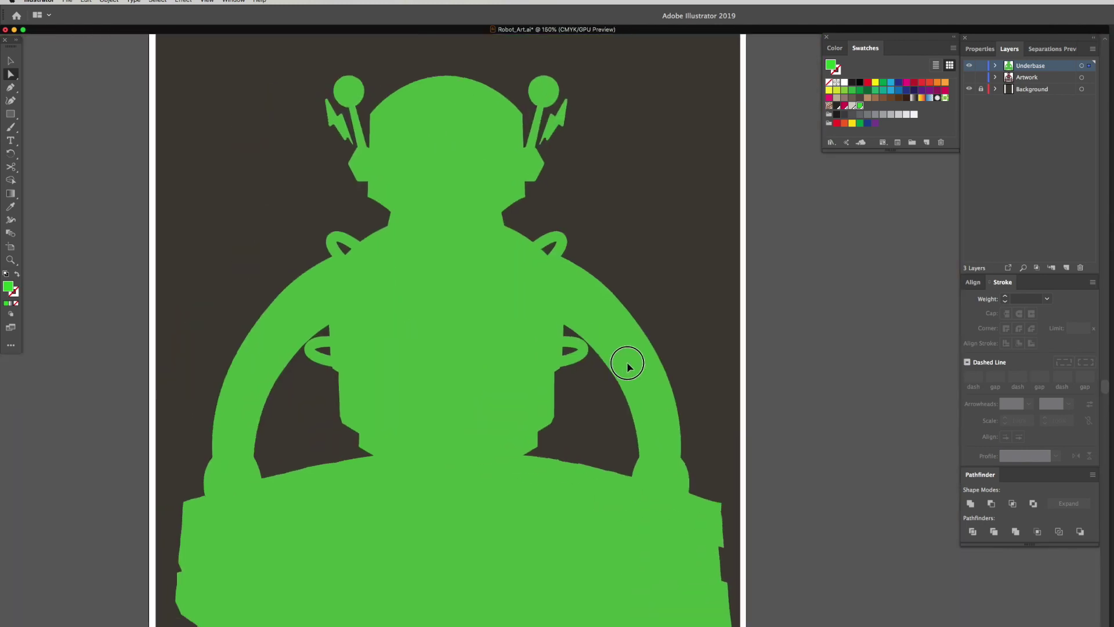
{"action": "scroll", "coordinate": [628, 364], "scroll_direction": "left", "scroll_amount": 3}
{"action": "scroll", "coordinate": [627, 364], "scroll_direction": "down", "scroll_amount": 2}
{"action": "key", "text": "v"}
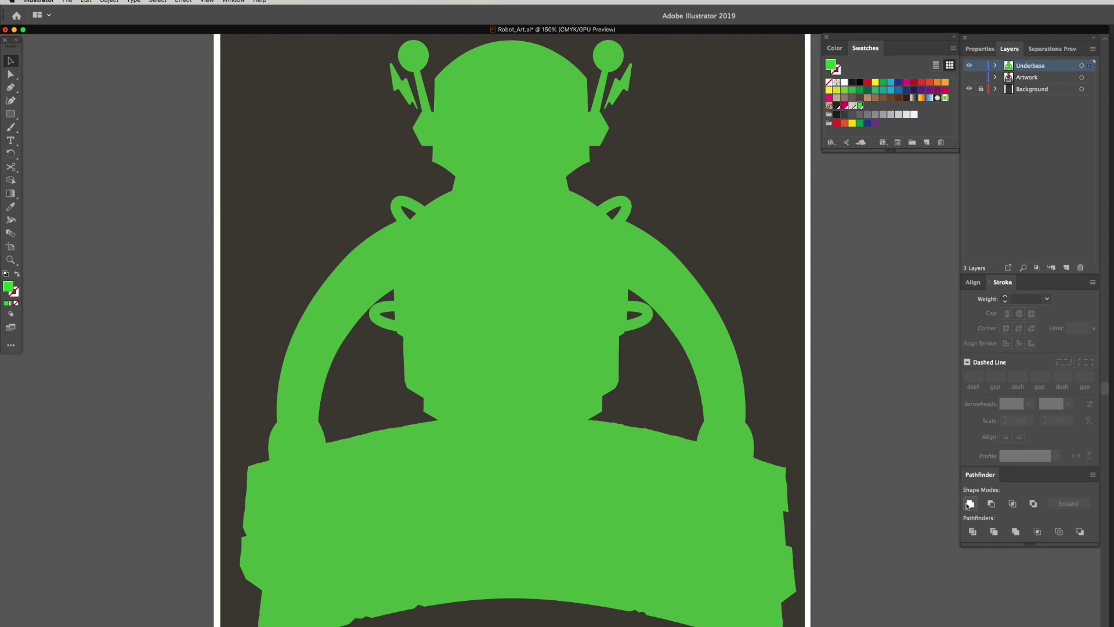
{"action": "left_click", "coordinate": [719, 530]}
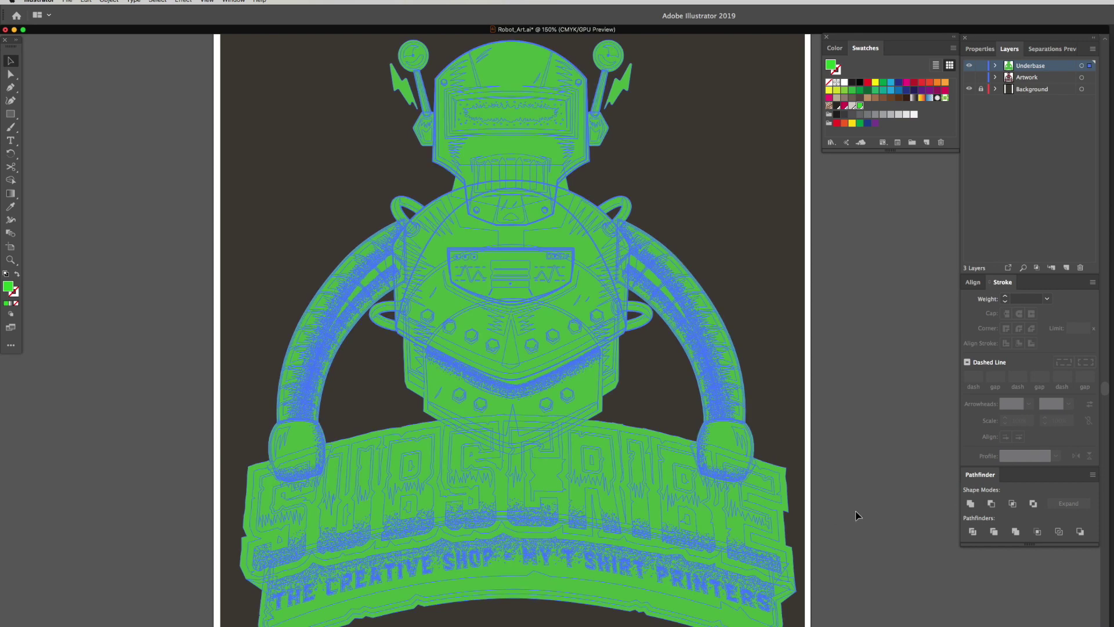
{"action": "left_click", "coordinate": [969, 504]}
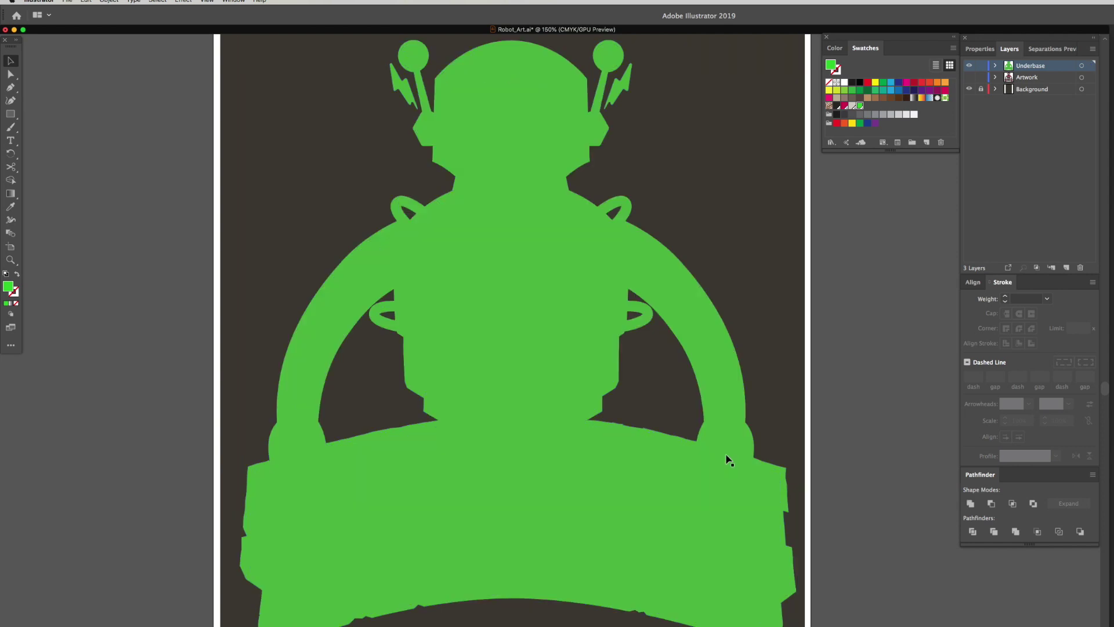
{"action": "left_click", "coordinate": [705, 475]}
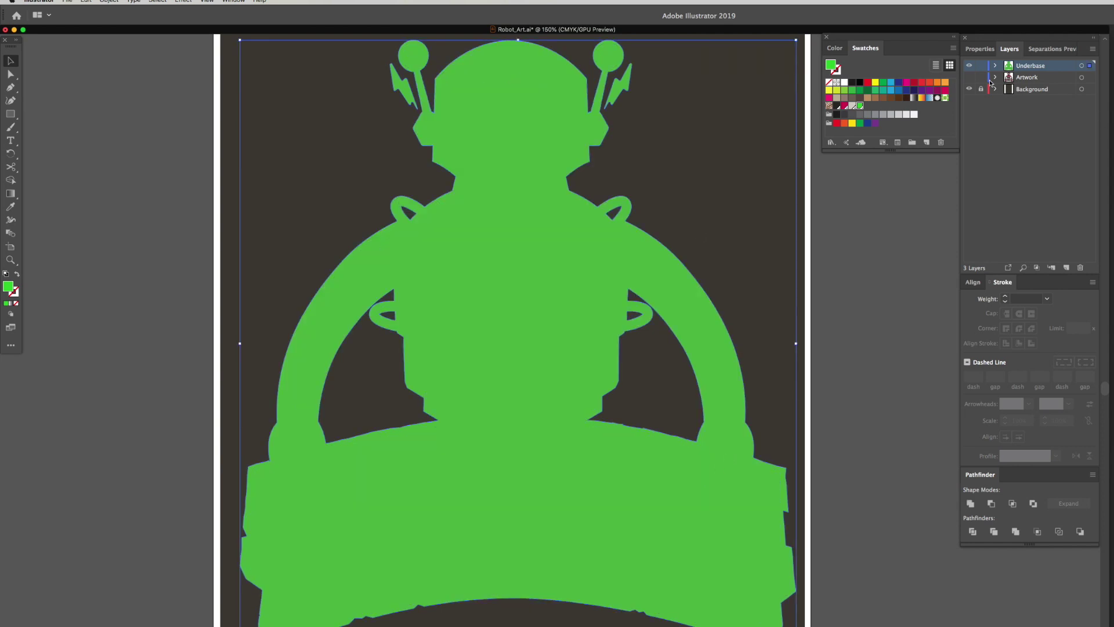
{"action": "left_click_drag", "start_coordinate": [1037, 81], "coordinate": [1039, 65]}
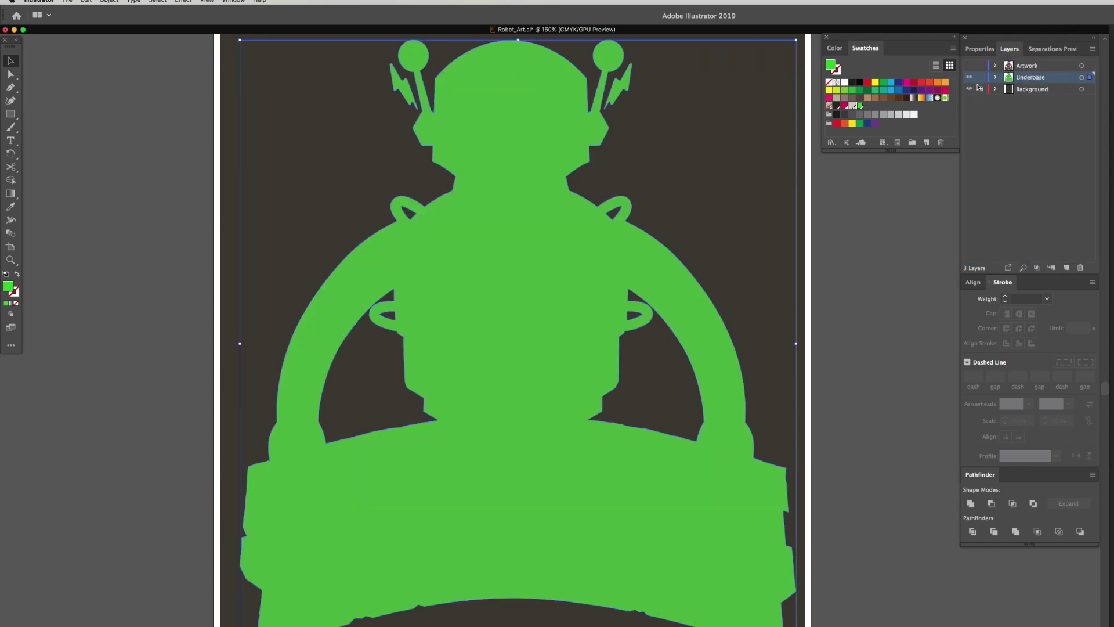
Show the Artwork layer over the Underbase silhouette to compare them, and hide it again
{"action": "left_click", "coordinate": [970, 66]}
{"action": "left_click", "coordinate": [875, 323]}
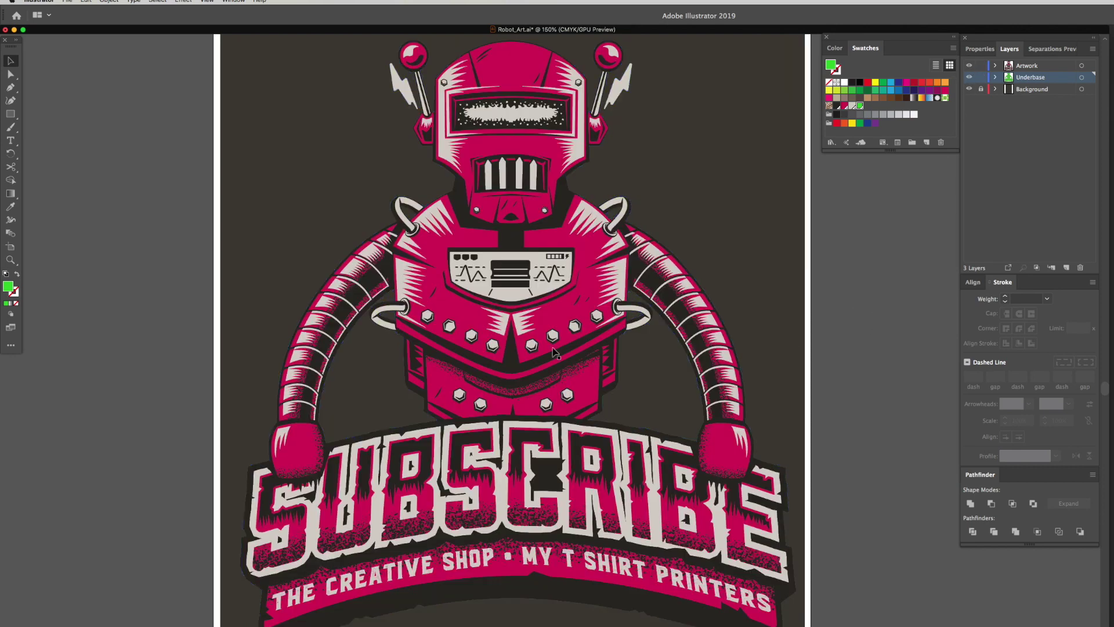
{"action": "left_click_drag", "start_coordinate": [594, 448], "coordinate": [611, 461]}
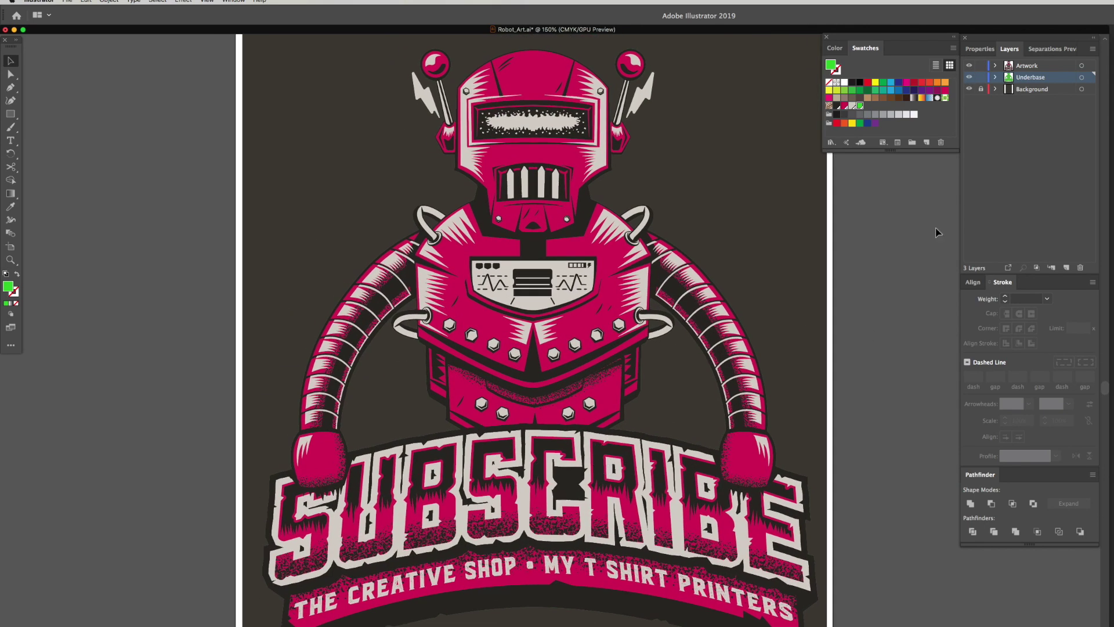
{"action": "left_click", "coordinate": [970, 66]}
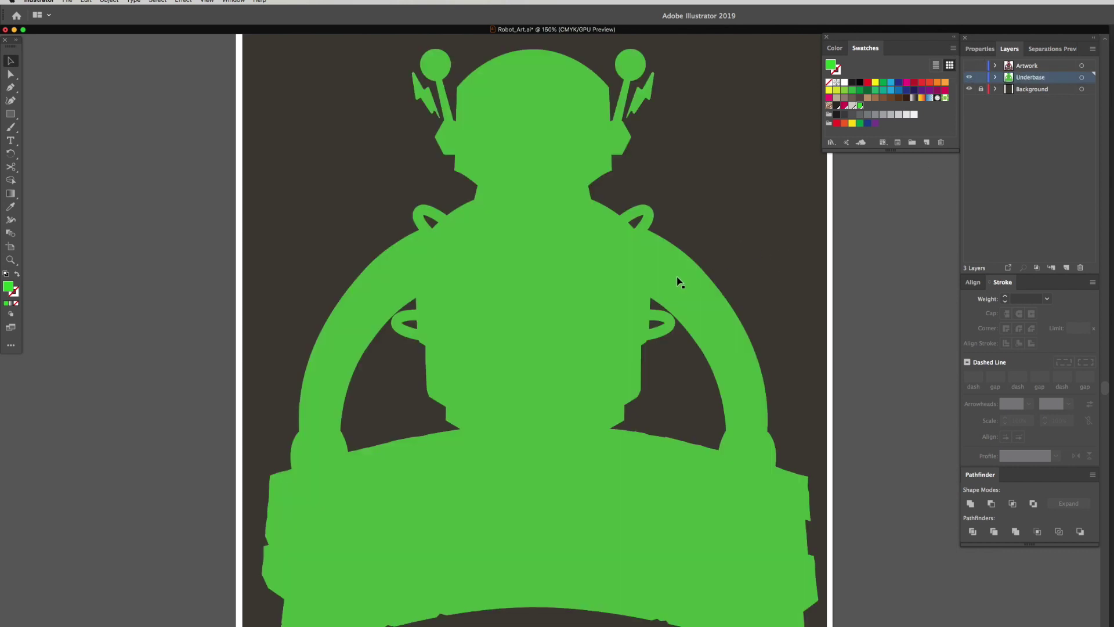
Copy the green Underbase silhouette and paste the duplicate in place directly in front of the original
{"action": "scroll", "coordinate": [599, 250], "scroll_direction": "down", "scroll_amount": 1}
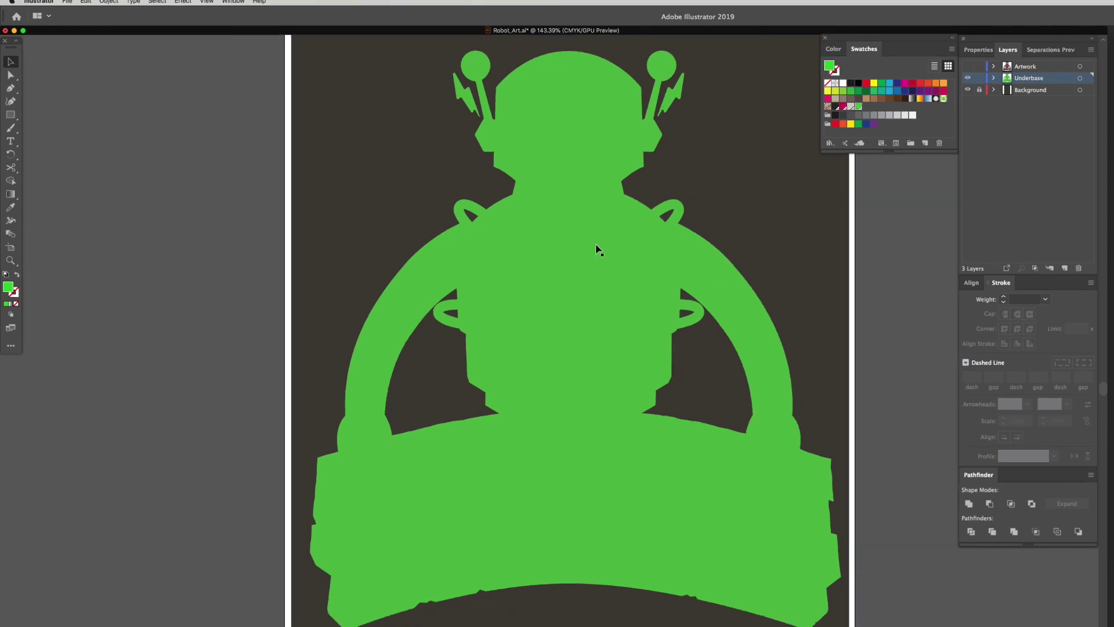
{"action": "left_click", "coordinate": [596, 249]}
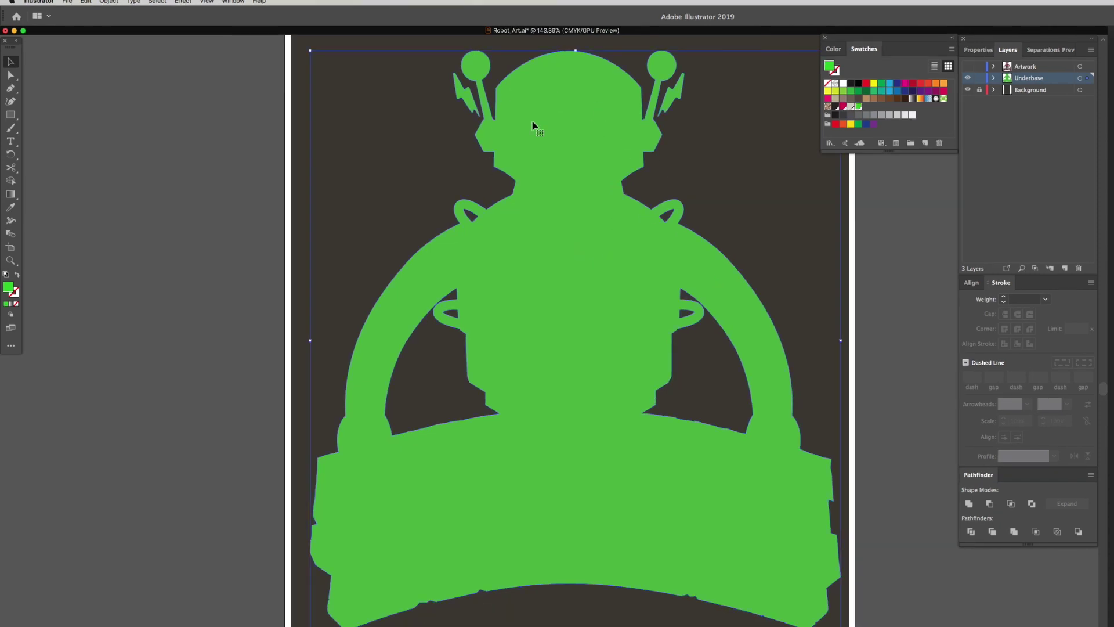
{"action": "key", "text": "super+c"}
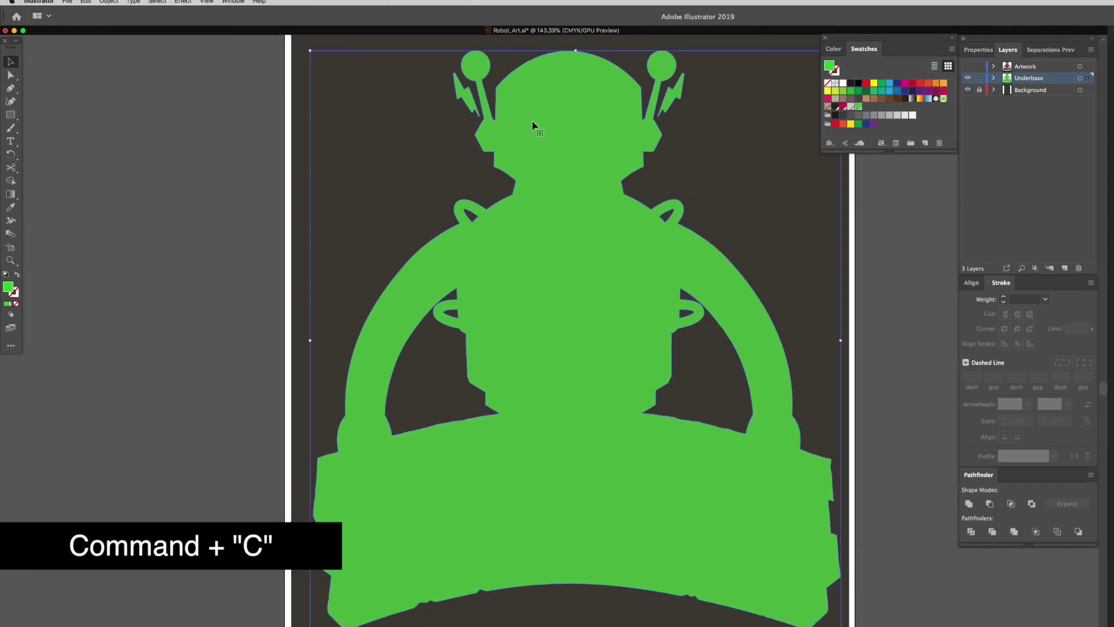
{"action": "key", "text": "super+f"}
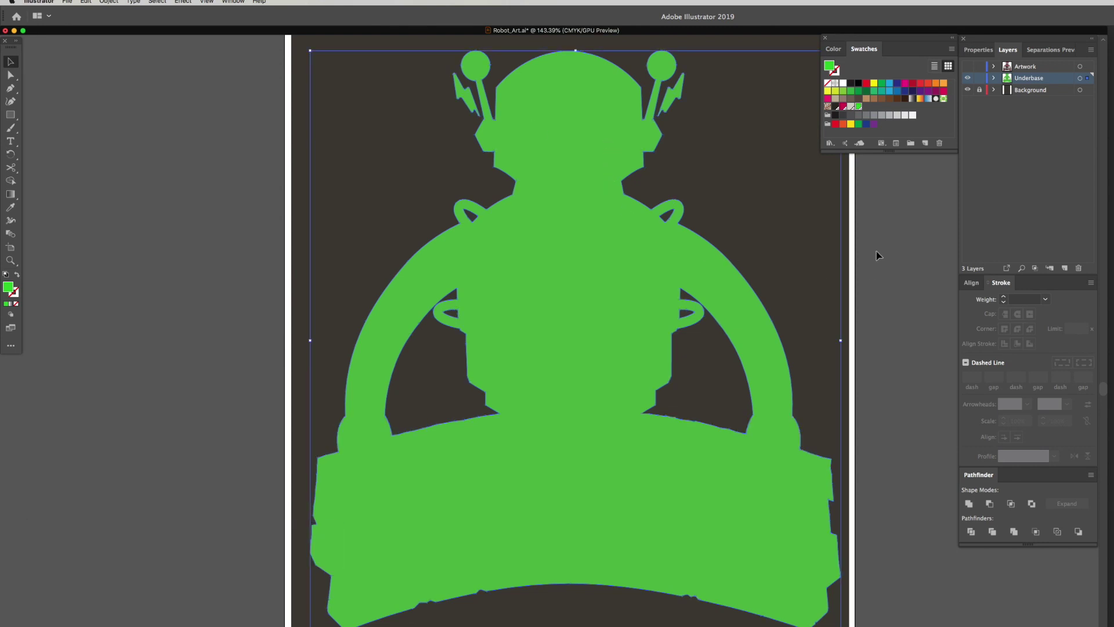
{"action": "left_click_drag", "start_coordinate": [590, 280], "coordinate": [663, 291]}
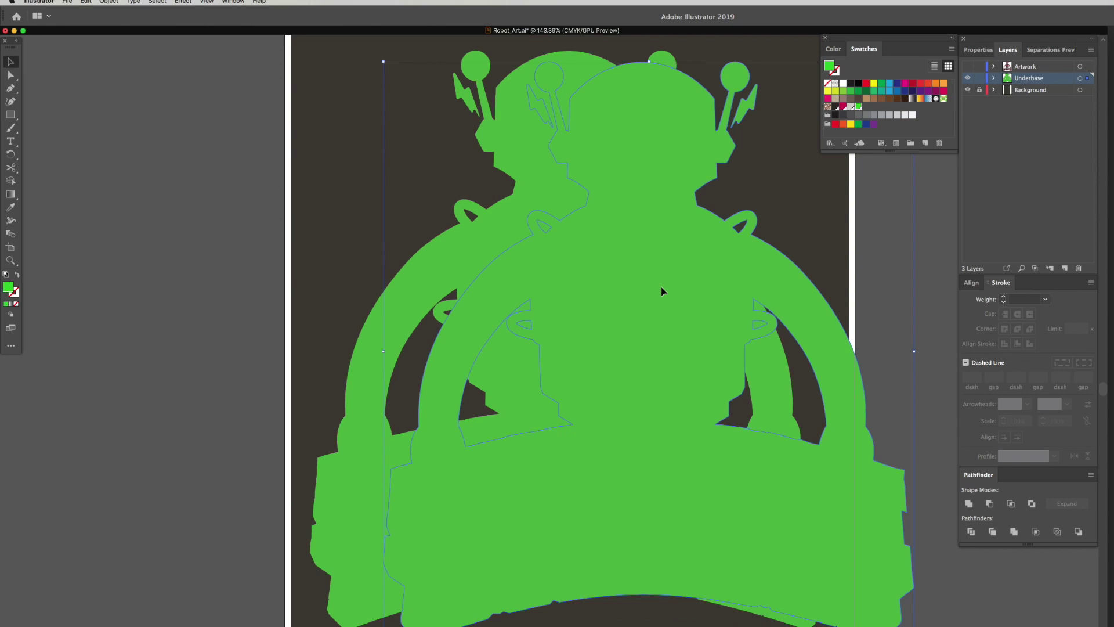
{"action": "key", "text": "super+z"}
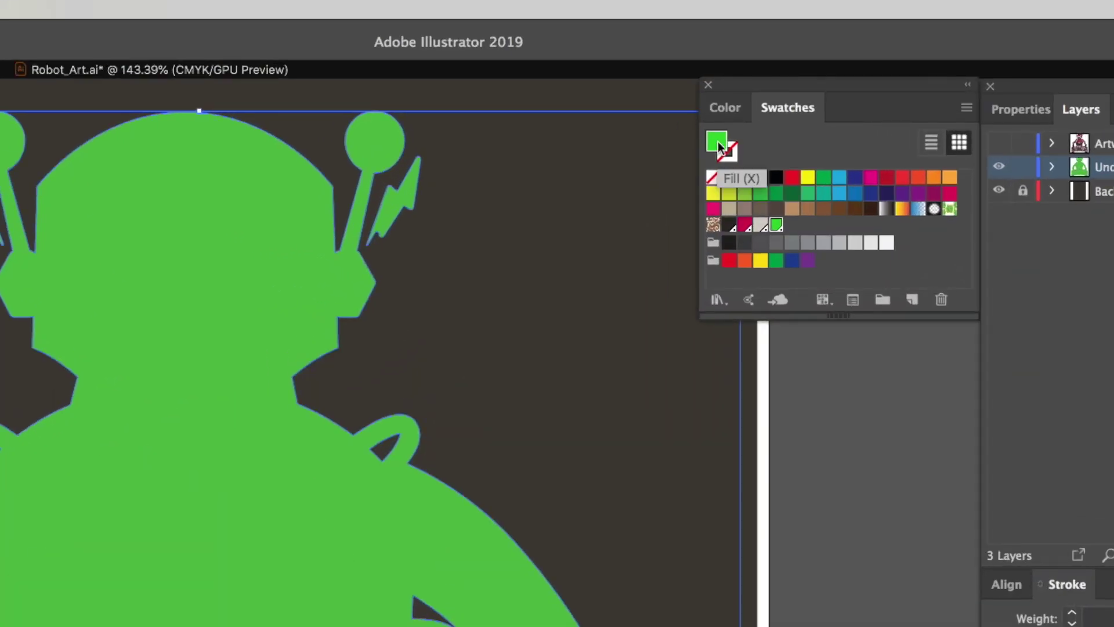
Give the front copy of the silhouette no fill and a Black stroke
{"action": "left_click", "coordinate": [712, 177]}
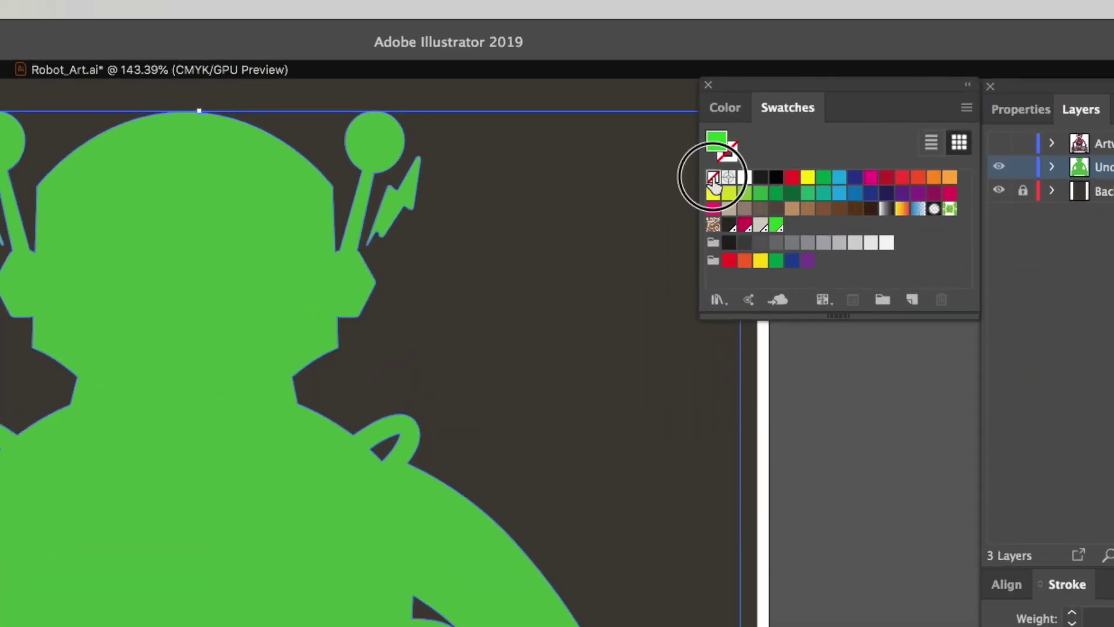
{"action": "left_click", "coordinate": [733, 154]}
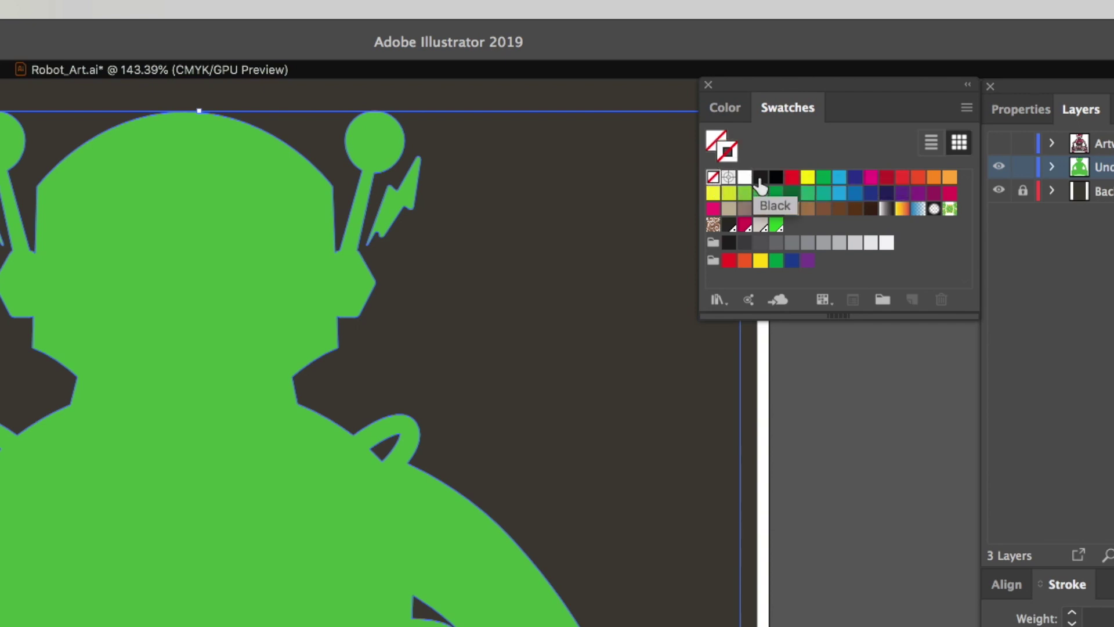
{"action": "left_click", "coordinate": [761, 178]}
{"action": "left_click", "coordinate": [480, 356]}
{"action": "key", "text": "z"}
{"action": "mouse_move", "coordinate": [291, 162]}
{"action": "left_mouse_down"}
{"action": "mouse_move", "coordinate": [678, 462]}
{"action": "mouse_move", "coordinate": [440, 537]}
{"action": "left_mouse_up"}
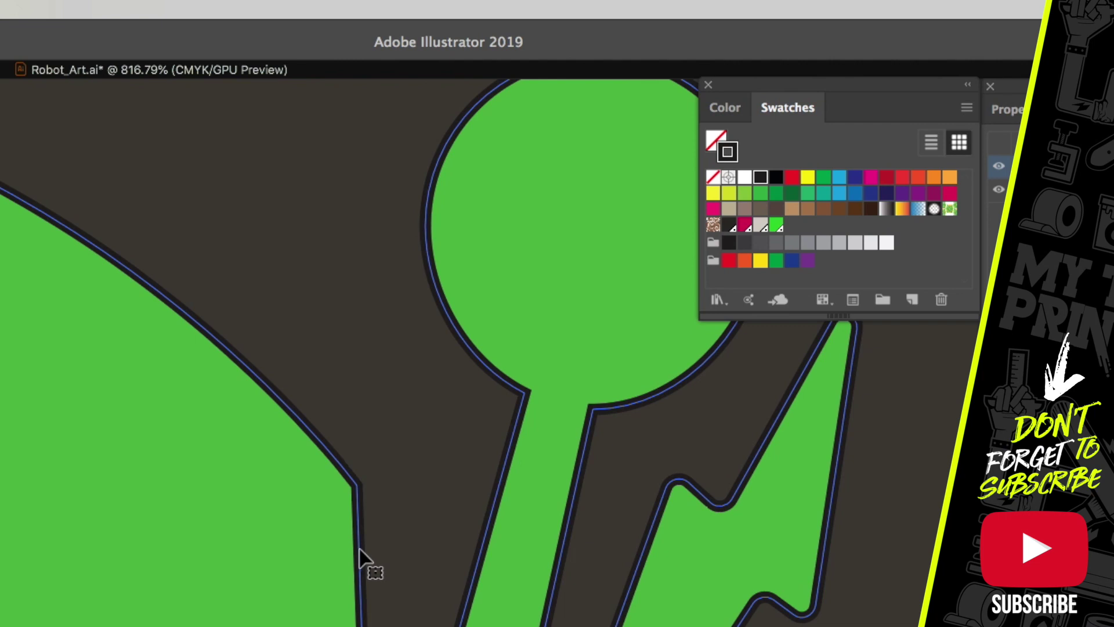
Check the stroked path in Outline view and try aligning the stroke to the inside before restoring center alignment
{"action": "key", "text": "super+y"}
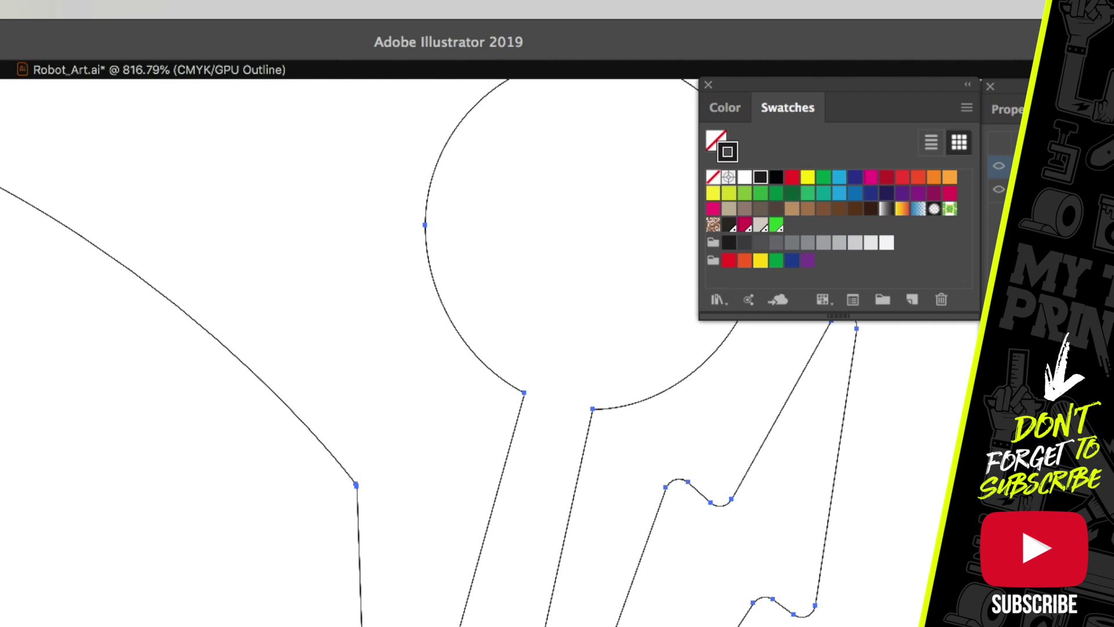
{"action": "key", "text": "super+y"}
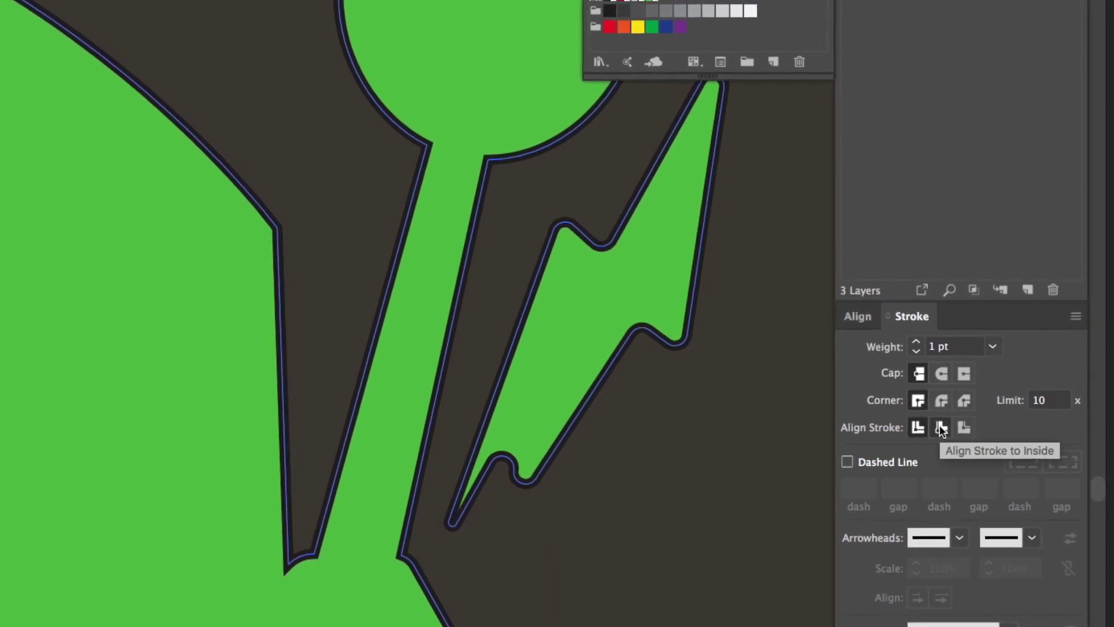
{"action": "left_click", "coordinate": [941, 426]}
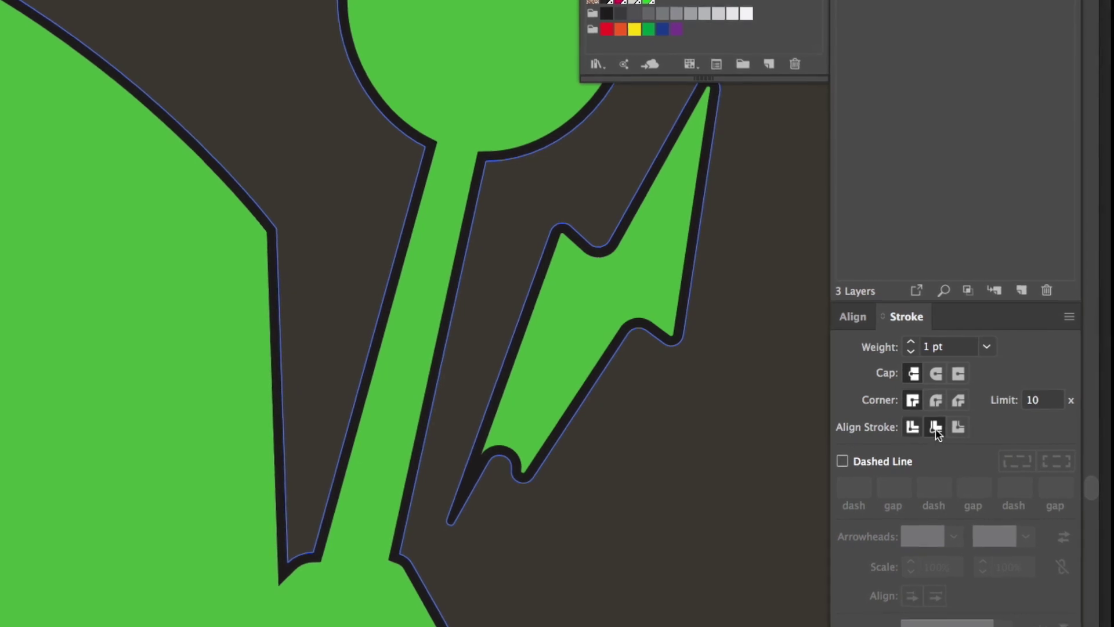
{"action": "left_click", "coordinate": [913, 429]}
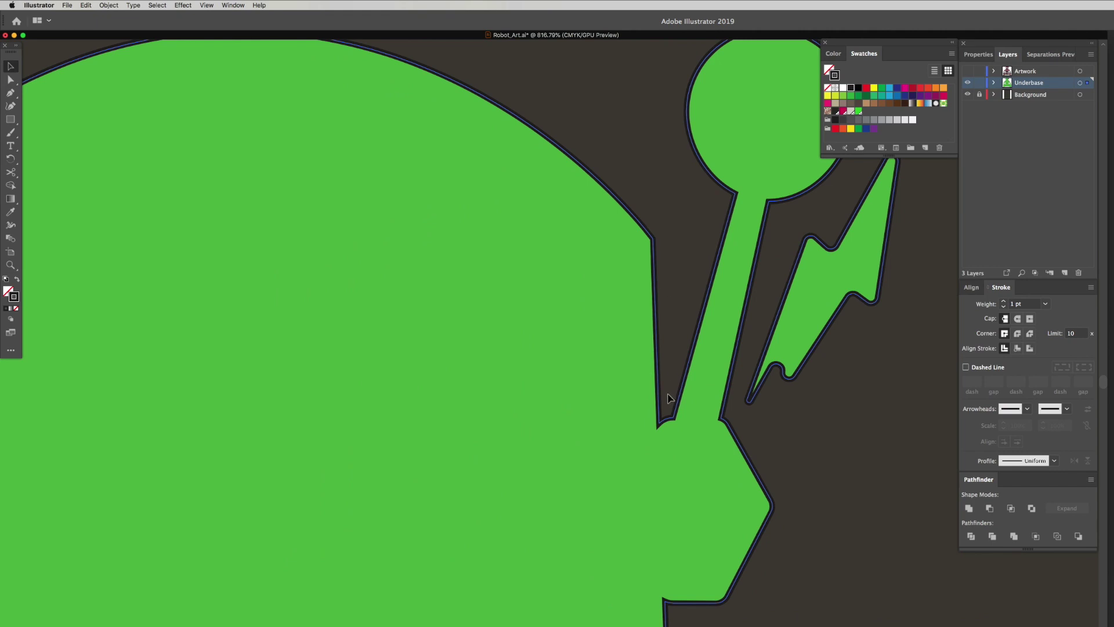
Convert the silhouette copy's 1 pt black stroke into a filled shape with Outline Stroke
{"action": "left_click", "coordinate": [626, 360], "text": "alt+super"}
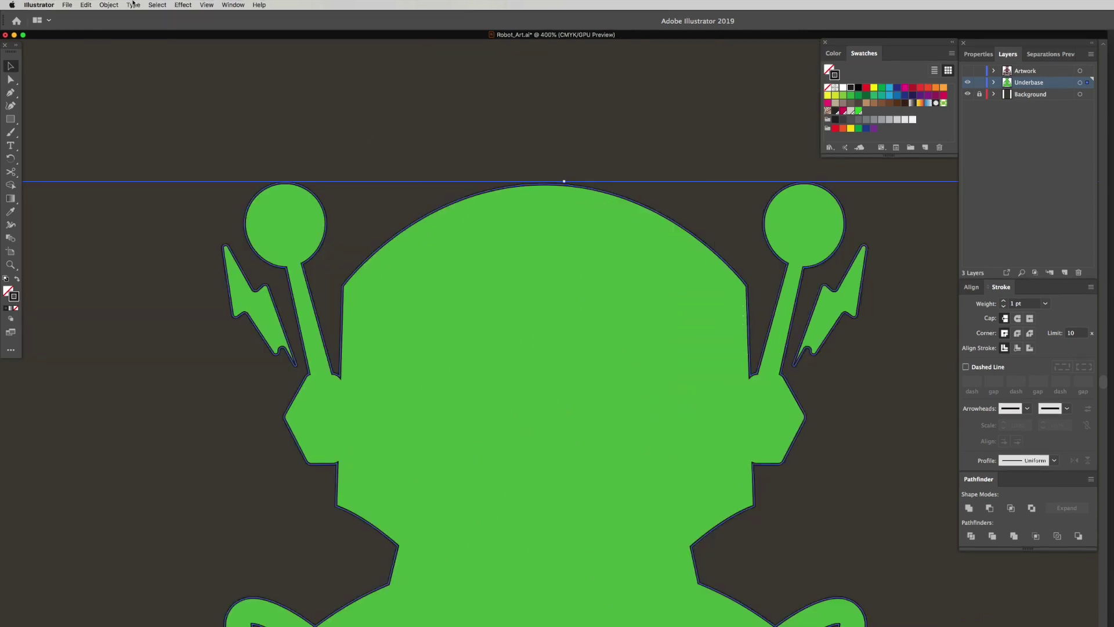
{"action": "left_click", "coordinate": [109, 4]}
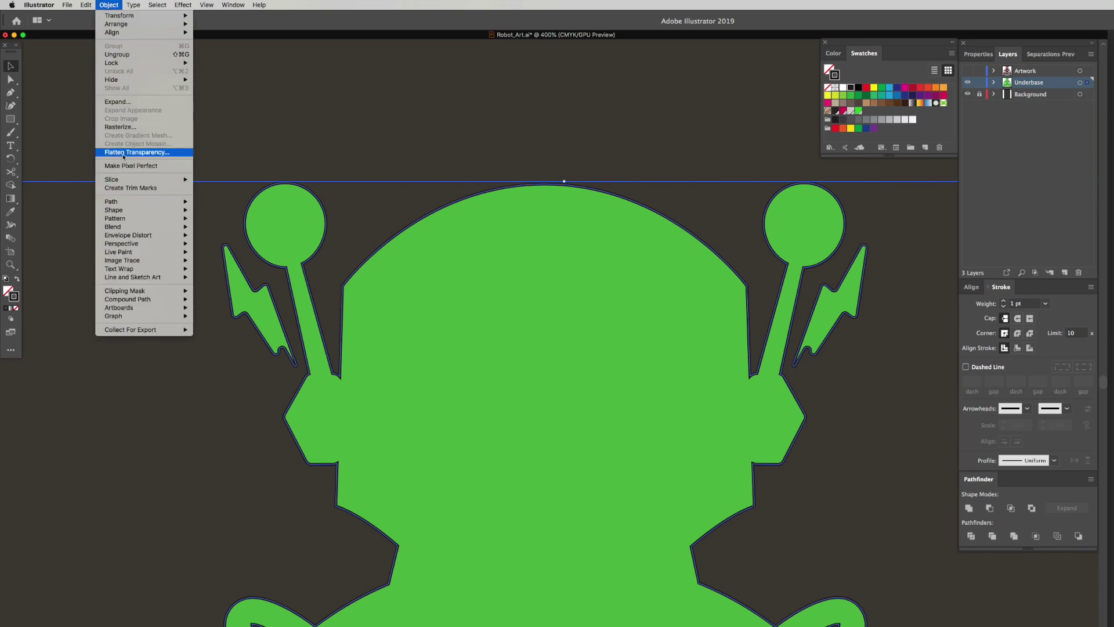
{"action": "mouse_move", "coordinate": [145, 201]}
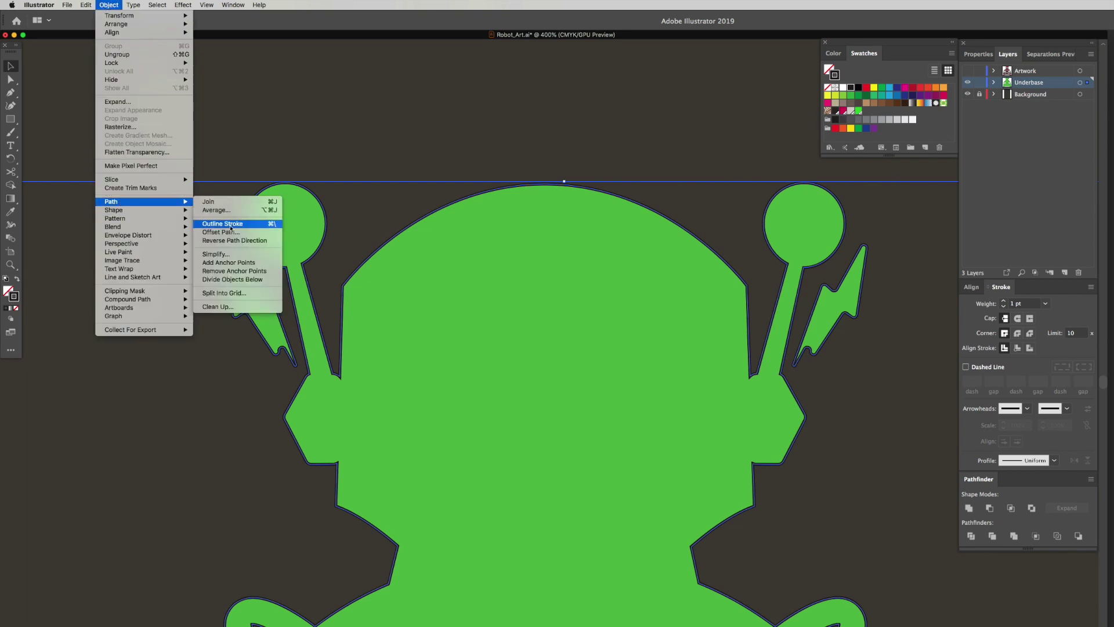
{"action": "left_click", "coordinate": [231, 227]}
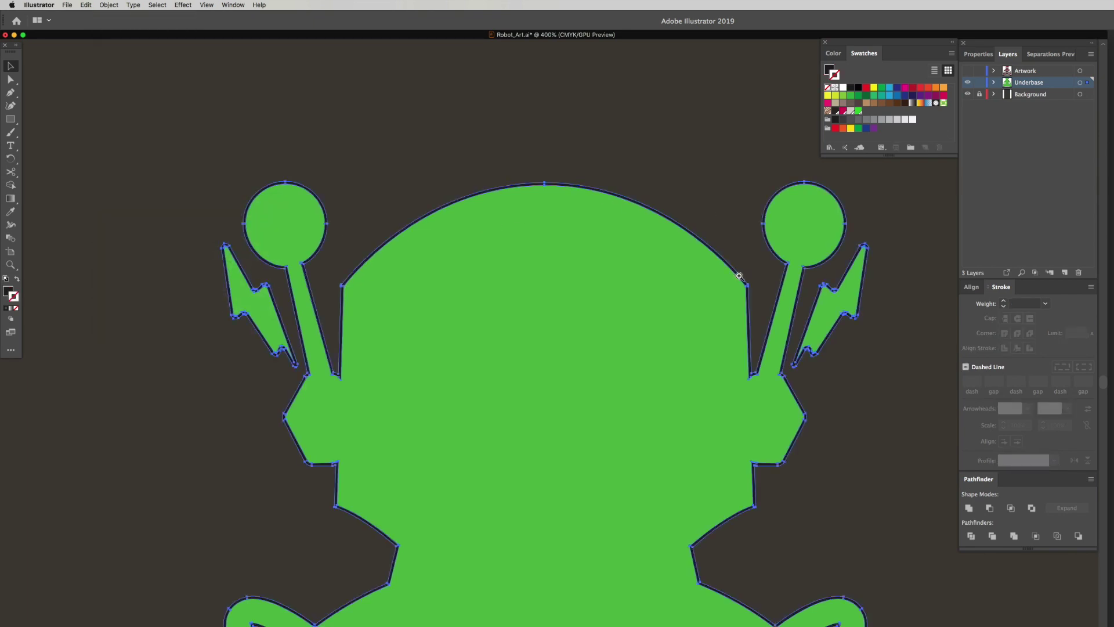
Subtract the outlined stroke from the green silhouette with Minus Front and expand the result to choke the underbase
{"action": "left_click_drag", "start_coordinate": [740, 276], "coordinate": [903, 406]}
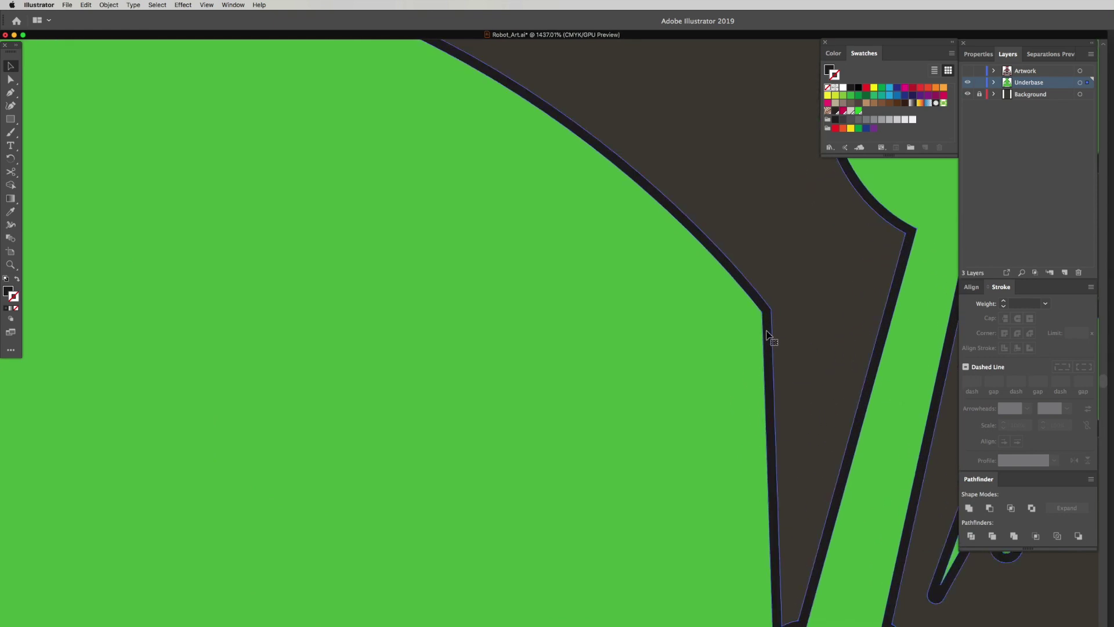
{"action": "key", "text": "ctrl+minus"}
{"action": "key", "text": "ctrl+minus"}
{"action": "key", "text": "ctrl+minus"}
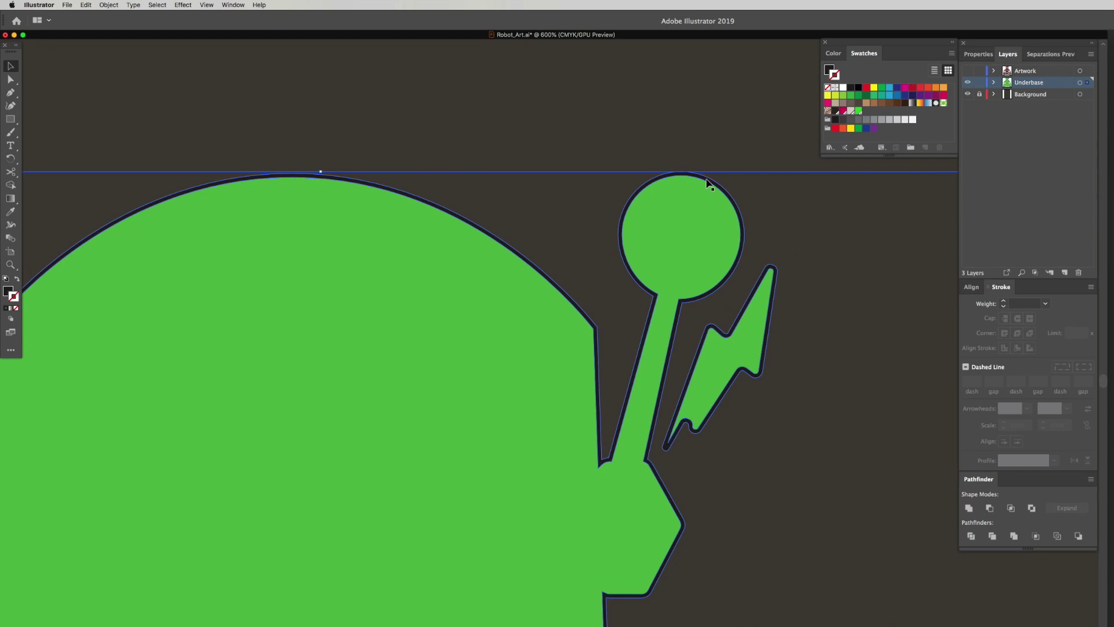
{"action": "left_click", "coordinate": [704, 240], "text": "shift"}
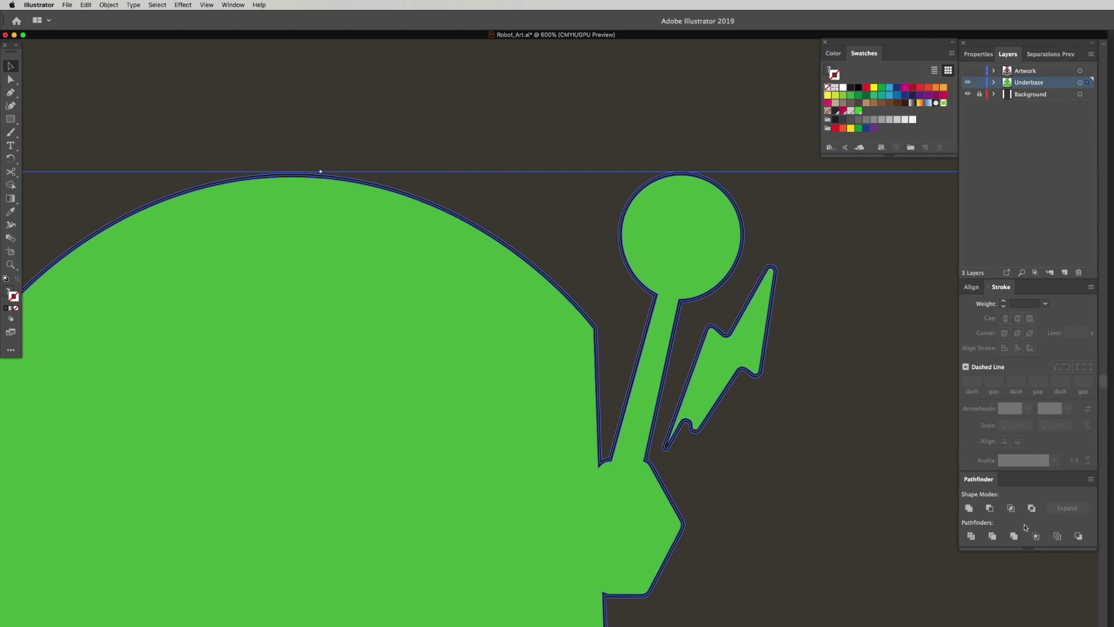
{"action": "left_click", "coordinate": [991, 509]}
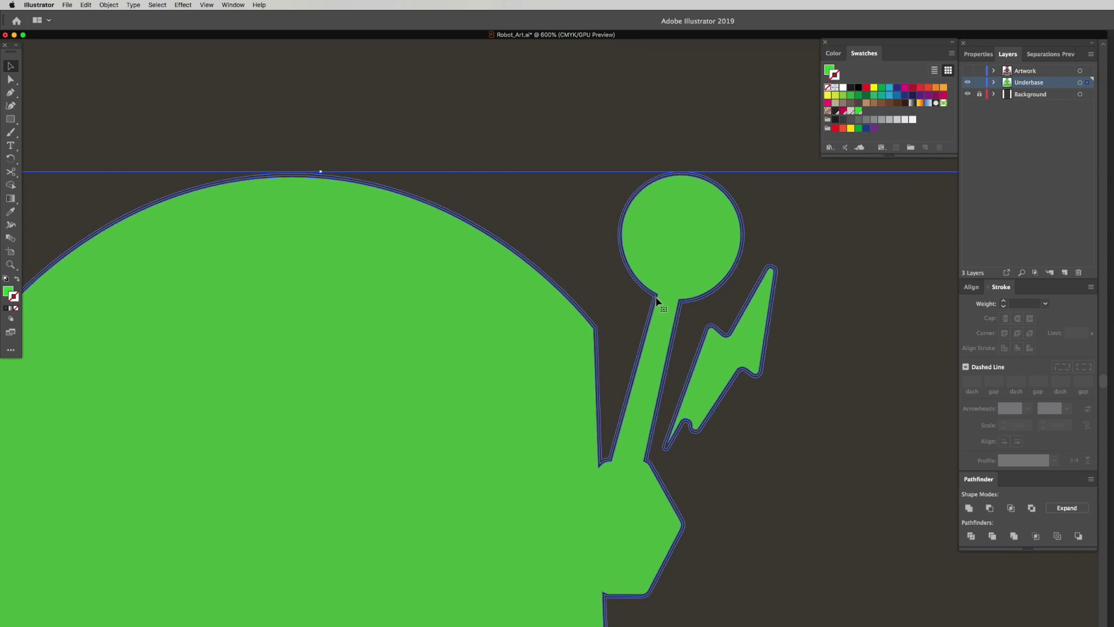
{"action": "left_click", "coordinate": [1057, 509]}
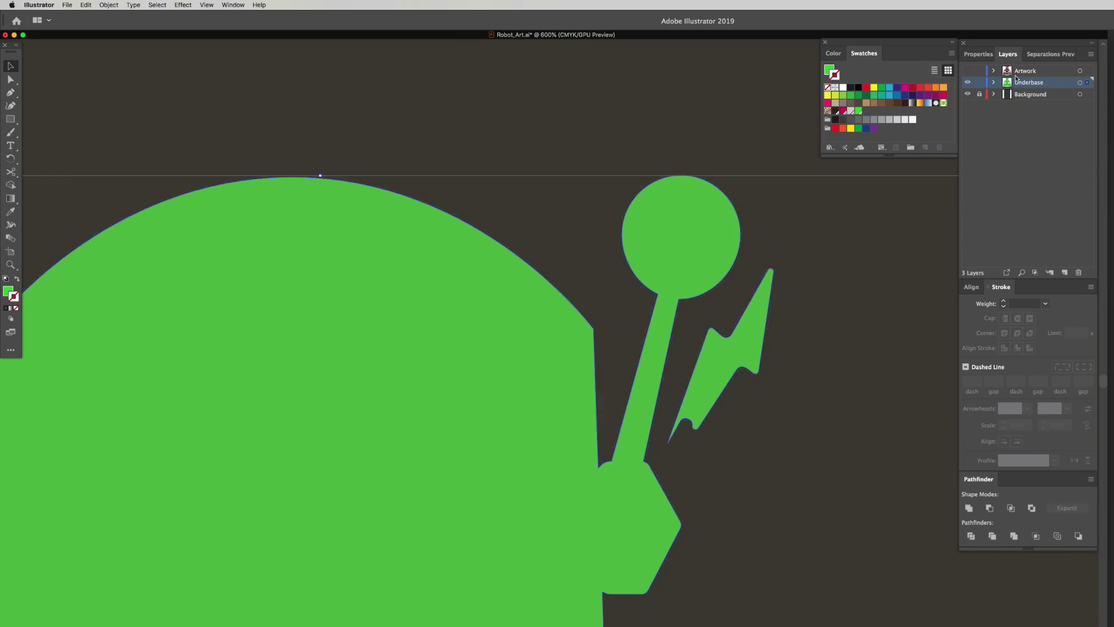
Show the Artwork layer, place it below Underbase and inspect the choked edge around the head, antennas and body
{"action": "left_click", "coordinate": [968, 71]}
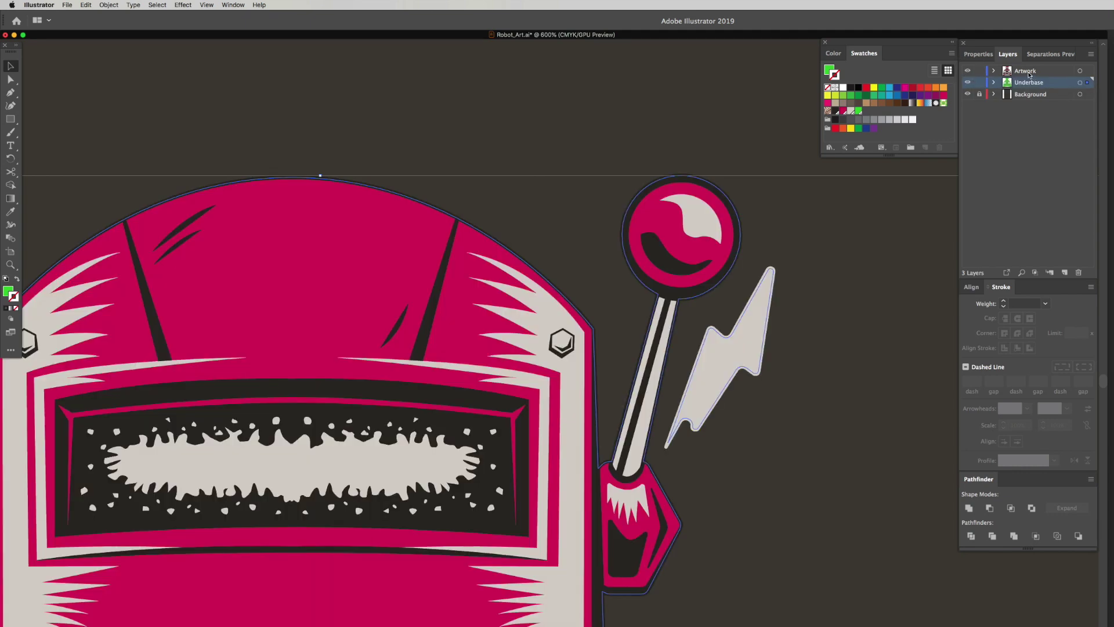
{"action": "left_click", "coordinate": [1034, 73]}
{"action": "left_click_drag", "start_coordinate": [1034, 72], "coordinate": [1032, 88]}
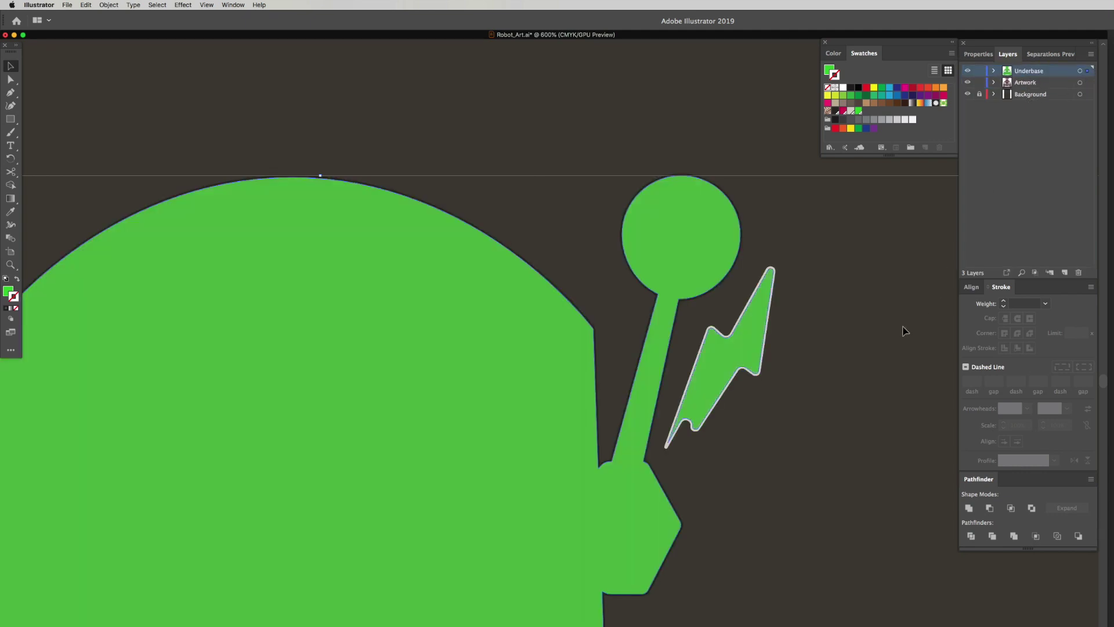
{"action": "left_click_drag", "start_coordinate": [829, 370], "coordinate": [856, 324]}
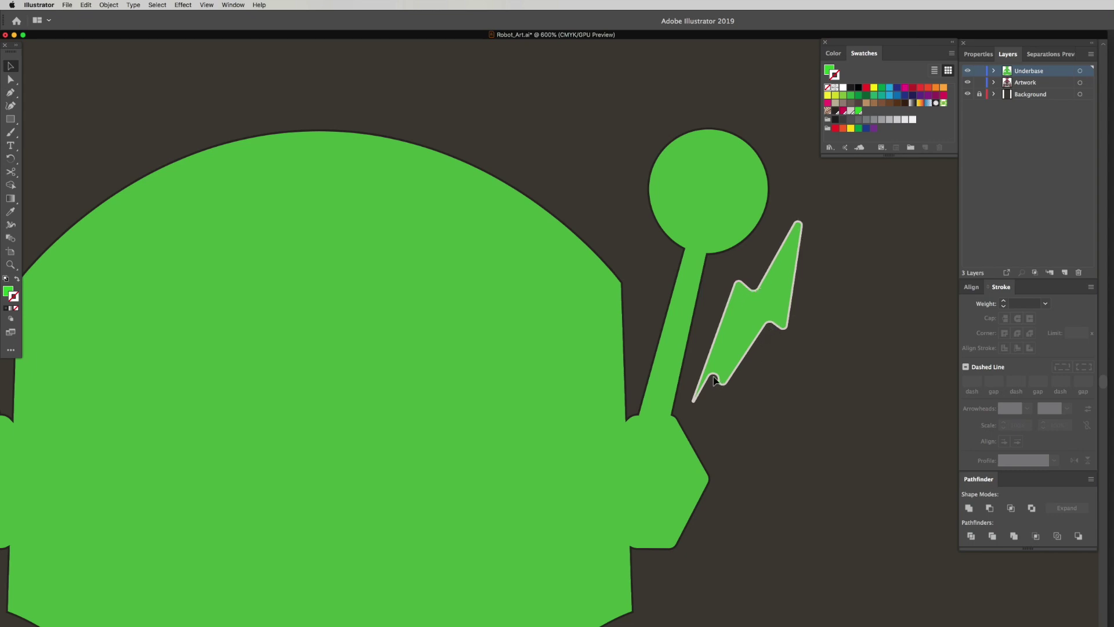
{"action": "scroll", "coordinate": [472, 274], "scroll_direction": "left", "scroll_amount": 5}
{"action": "scroll", "coordinate": [473, 274], "scroll_direction": "down", "scroll_amount": 2}
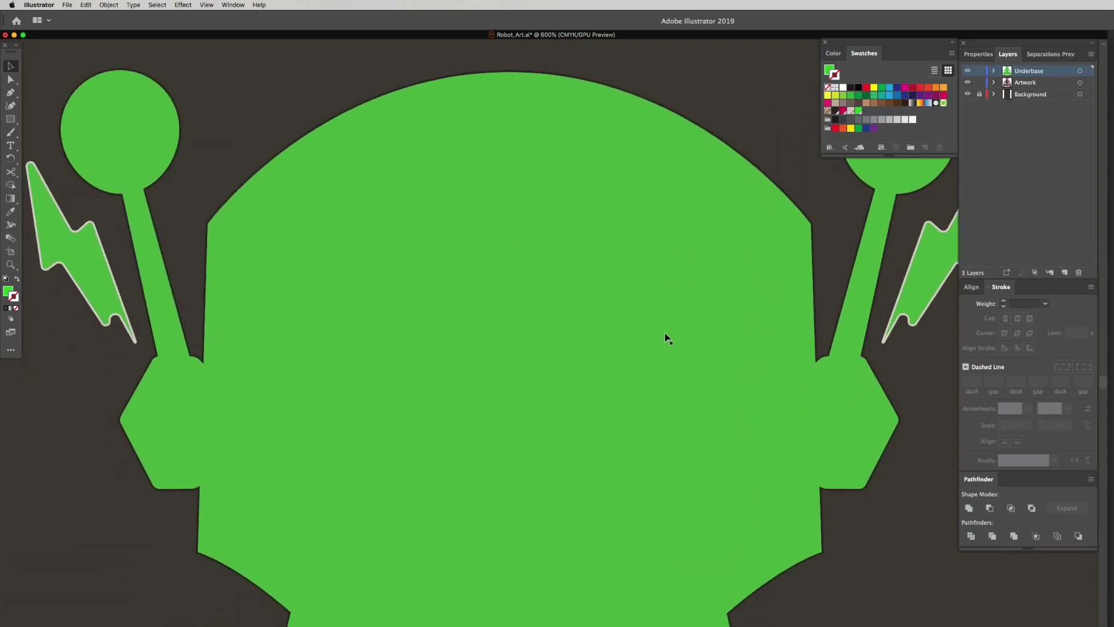
{"action": "scroll", "coordinate": [695, 353], "scroll_direction": "down", "scroll_amount": 8}
{"action": "scroll", "coordinate": [539, 227], "scroll_direction": "down", "scroll_amount": 4}
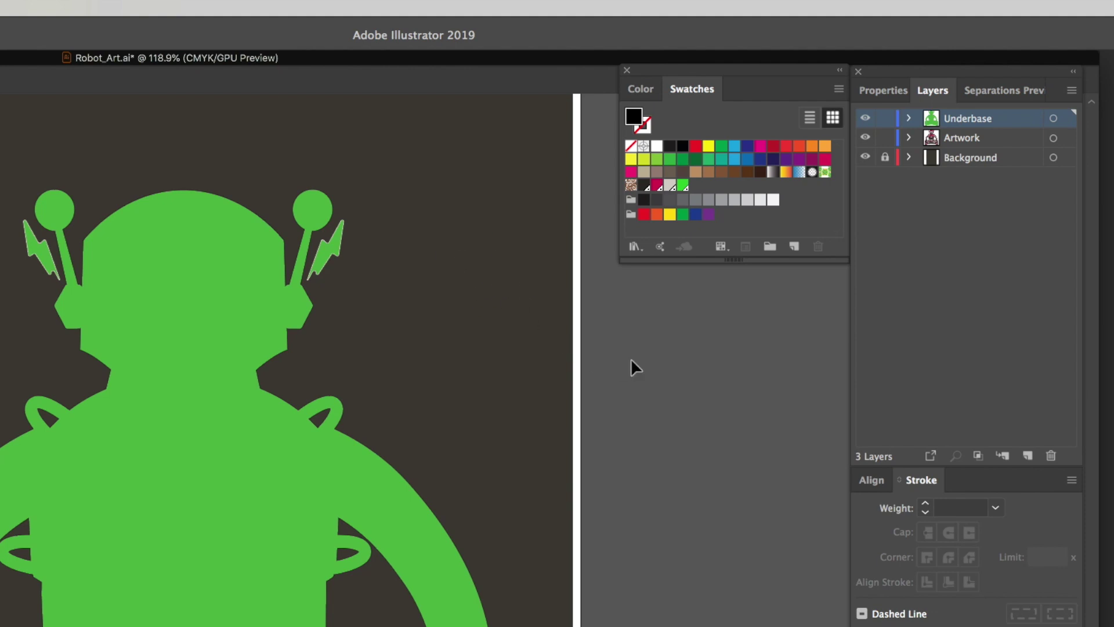
Unlock the Background layer and delete it
{"action": "left_click", "coordinate": [885, 157]}
{"action": "left_click_drag", "start_coordinate": [938, 157], "coordinate": [1052, 456]}
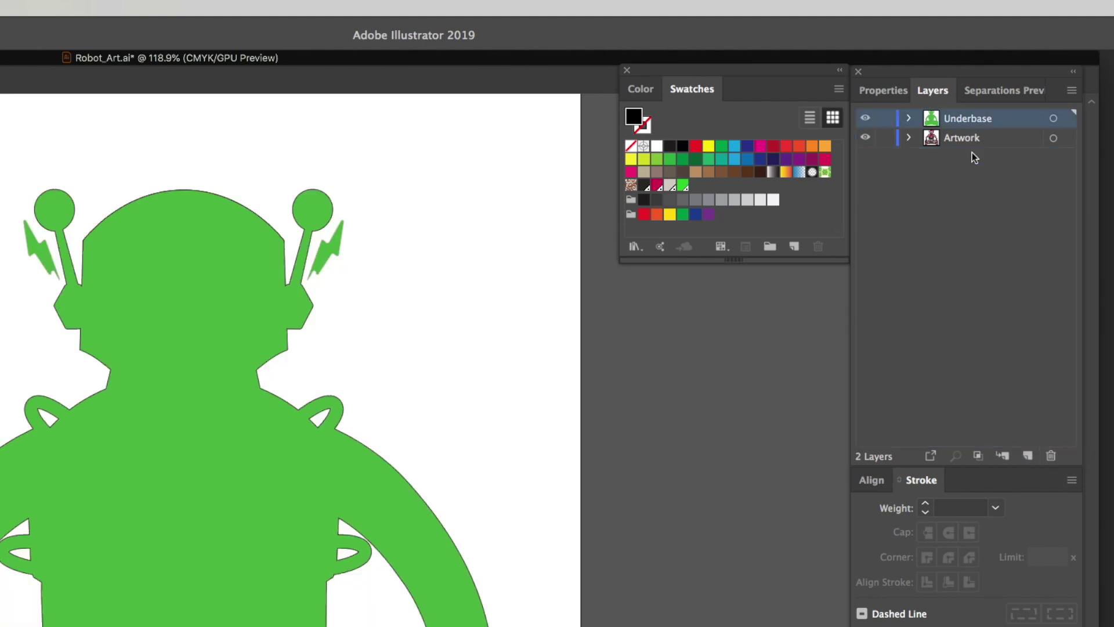
Paste the copied registration mark, center it above the robot's head and fill it with the [Registration] swatch
{"action": "left_click_drag", "start_coordinate": [636, 325], "coordinate": [644, 388]}
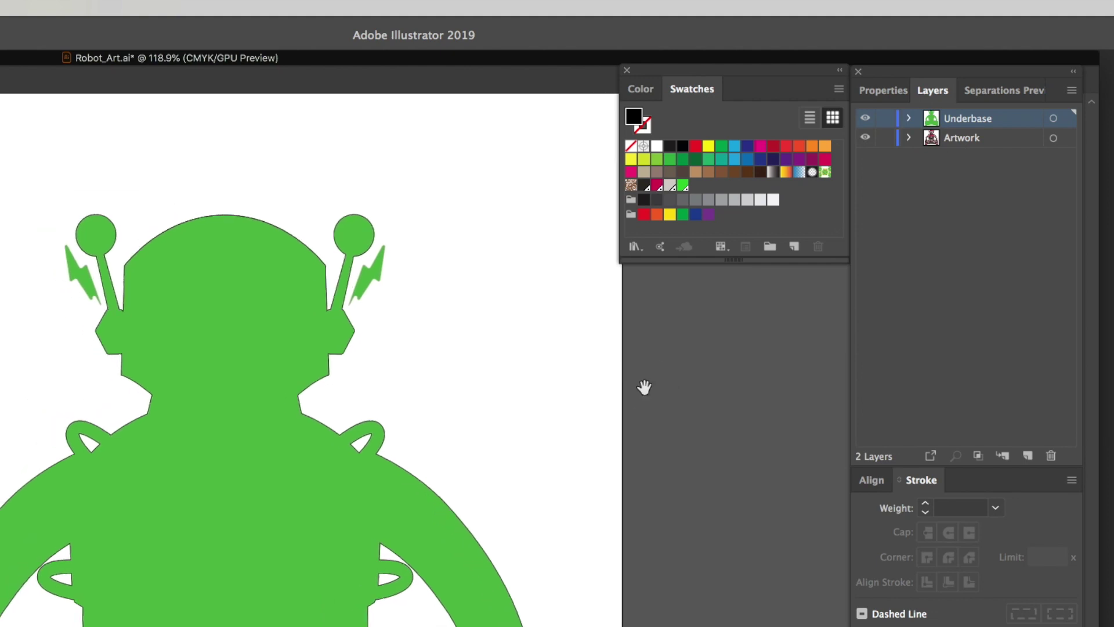
{"action": "key", "text": "ctrl+v"}
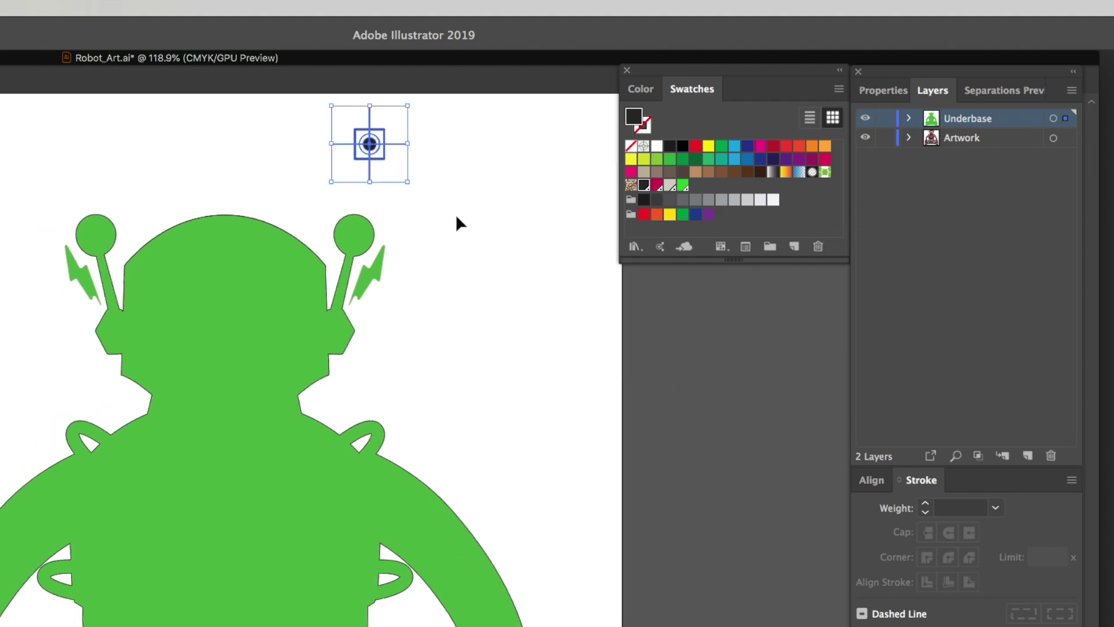
{"action": "left_click_drag", "start_coordinate": [372, 153], "coordinate": [225, 155]}
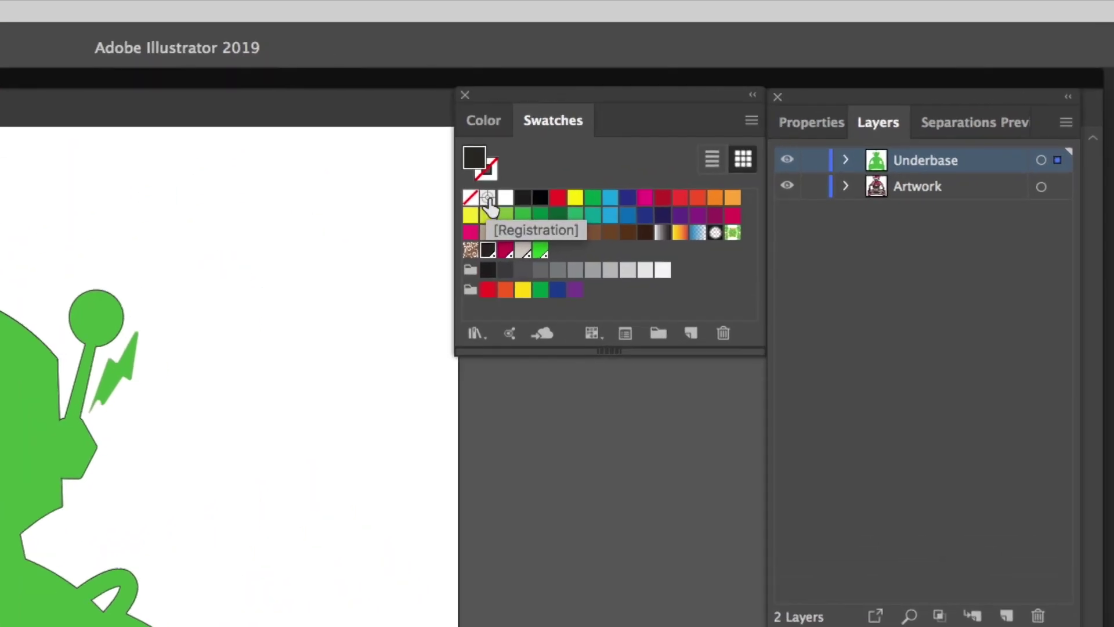
{"action": "left_click", "coordinate": [487, 199]}
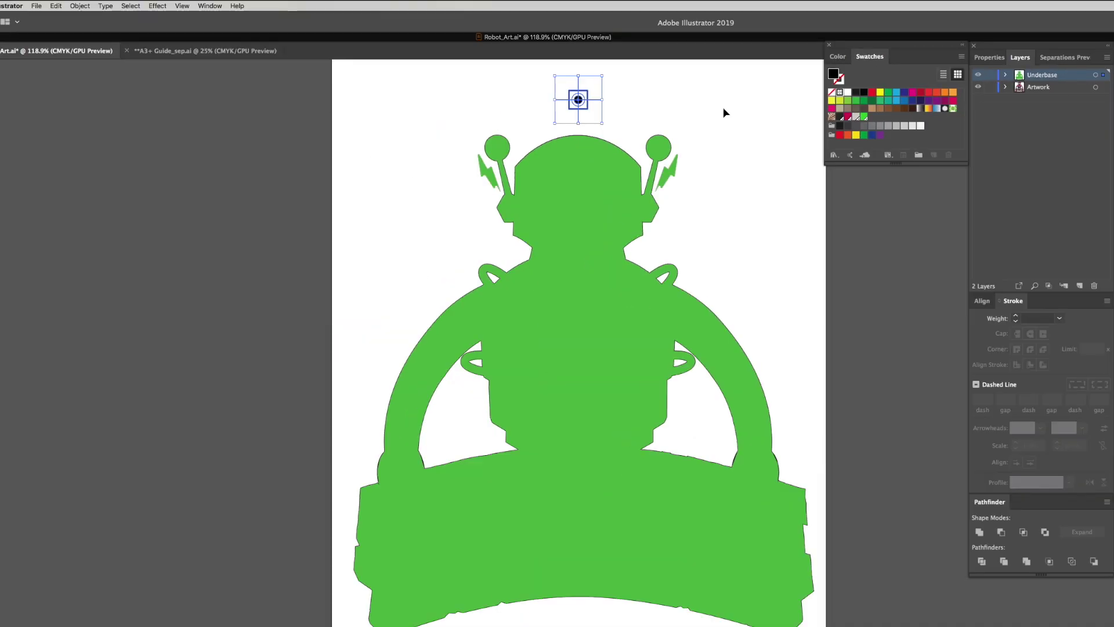
Duplicate the registration mark above the robot's head and place the copy centered below the banner, vertically in line with the original
{"action": "left_click", "coordinate": [634, 125]}
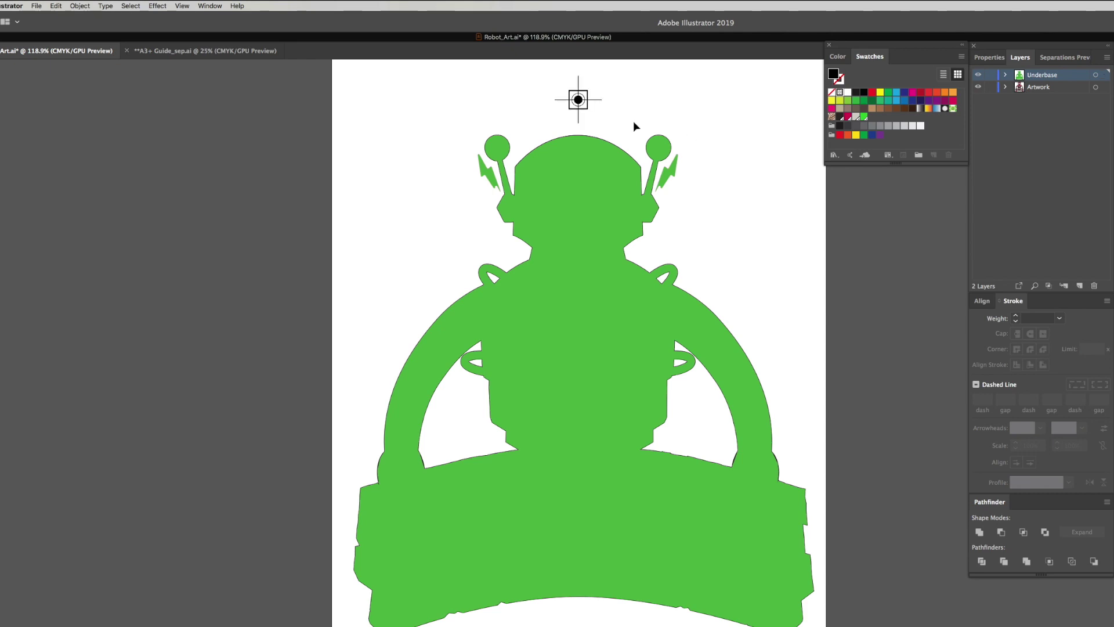
{"action": "left_click", "coordinate": [578, 101]}
{"action": "scroll", "coordinate": [695, 125], "scroll_direction": "down", "scroll_amount": 1}
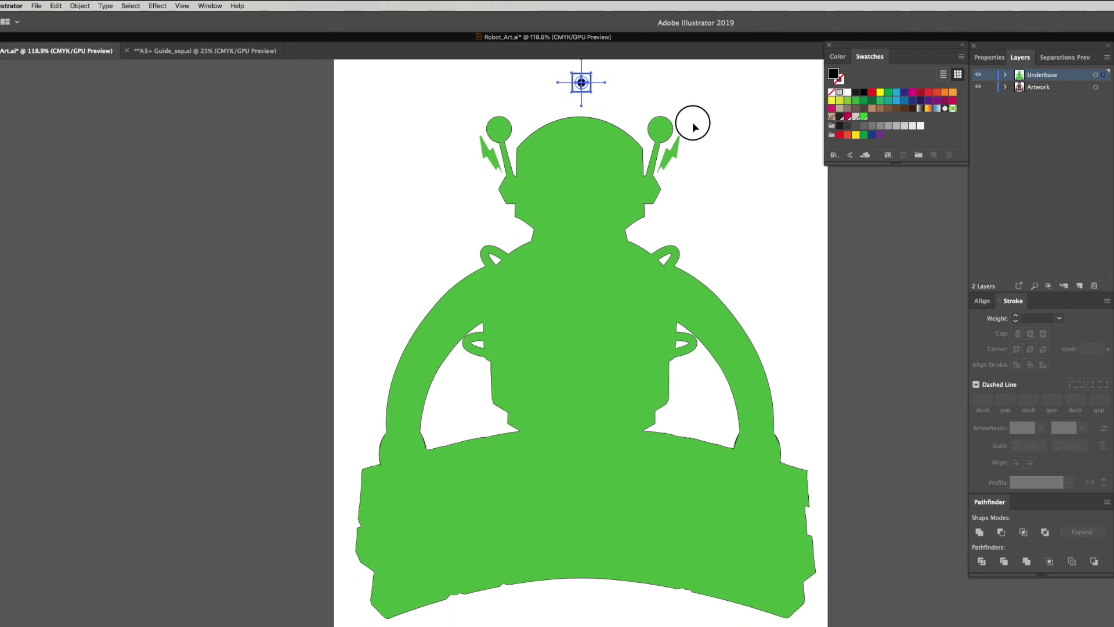
{"action": "left_click_drag", "start_coordinate": [580, 82], "coordinate": [558, 618]}
{"action": "key", "text": "ctrl+minus"}
{"action": "left_click_drag", "start_coordinate": [518, 522], "coordinate": [556, 585]}
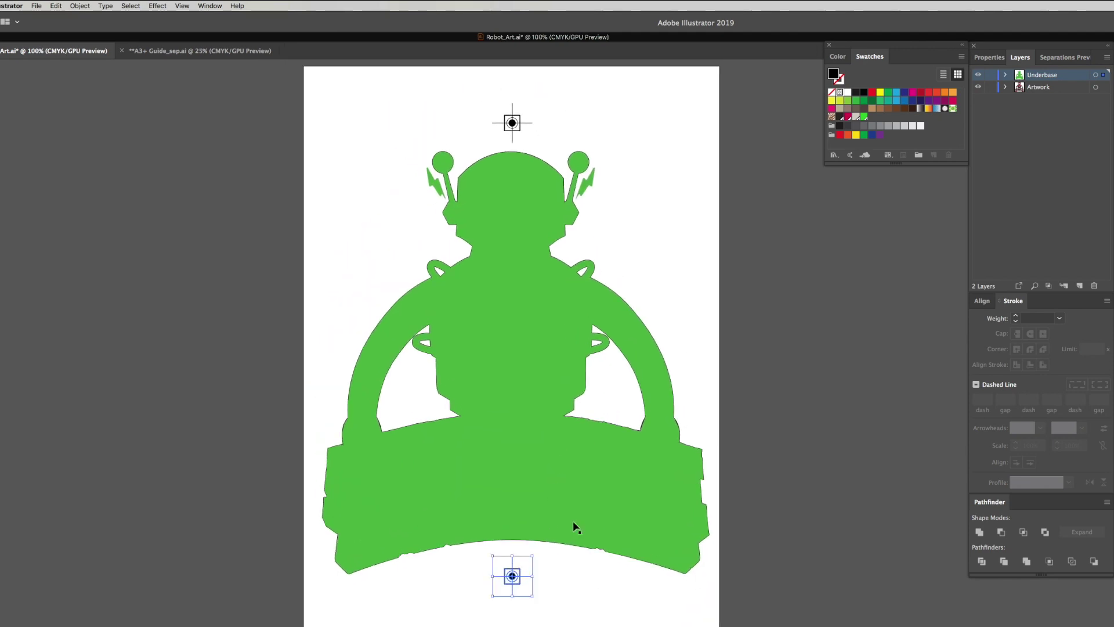
{"action": "left_click", "coordinate": [526, 580]}
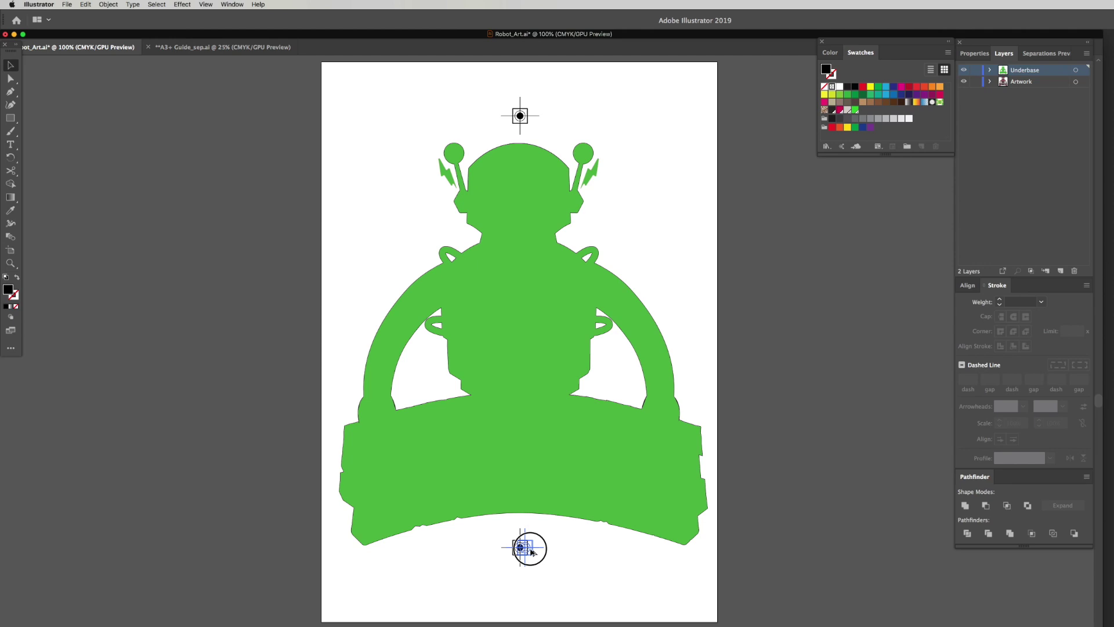
{"action": "mouse_move", "coordinate": [532, 552]}
{"action": "left_mouse_down"}
{"action": "mouse_move", "coordinate": [641, 557]}
{"action": "mouse_move", "coordinate": [448, 560]}
{"action": "mouse_move", "coordinate": [532, 552]}
{"action": "left_mouse_up"}
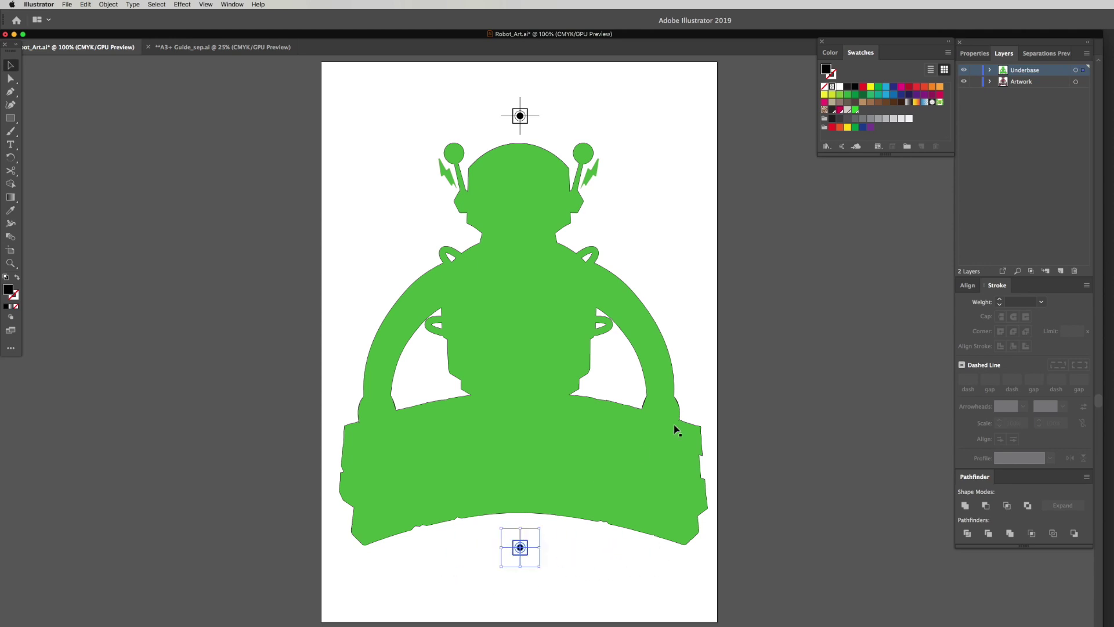
{"action": "left_click", "coordinate": [761, 385]}
{"action": "scroll", "coordinate": [761, 386], "scroll_direction": "up", "scroll_amount": 1}
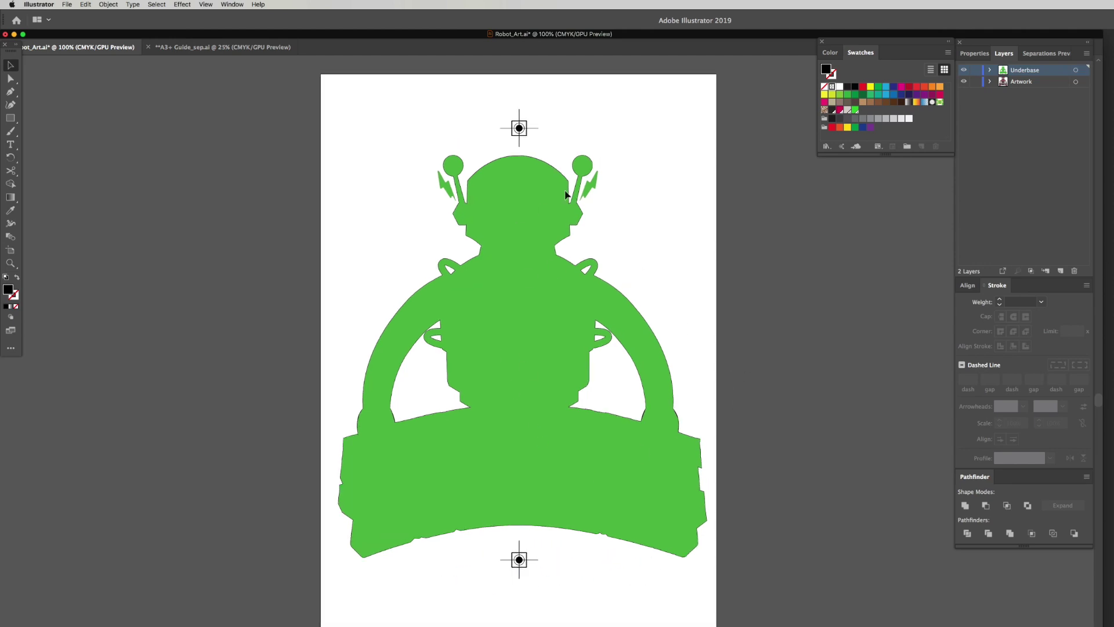
Show the separations preview for the robot artwork and turn on Overprint Preview
{"action": "left_click_drag", "start_coordinate": [524, 158], "coordinate": [574, 199]}
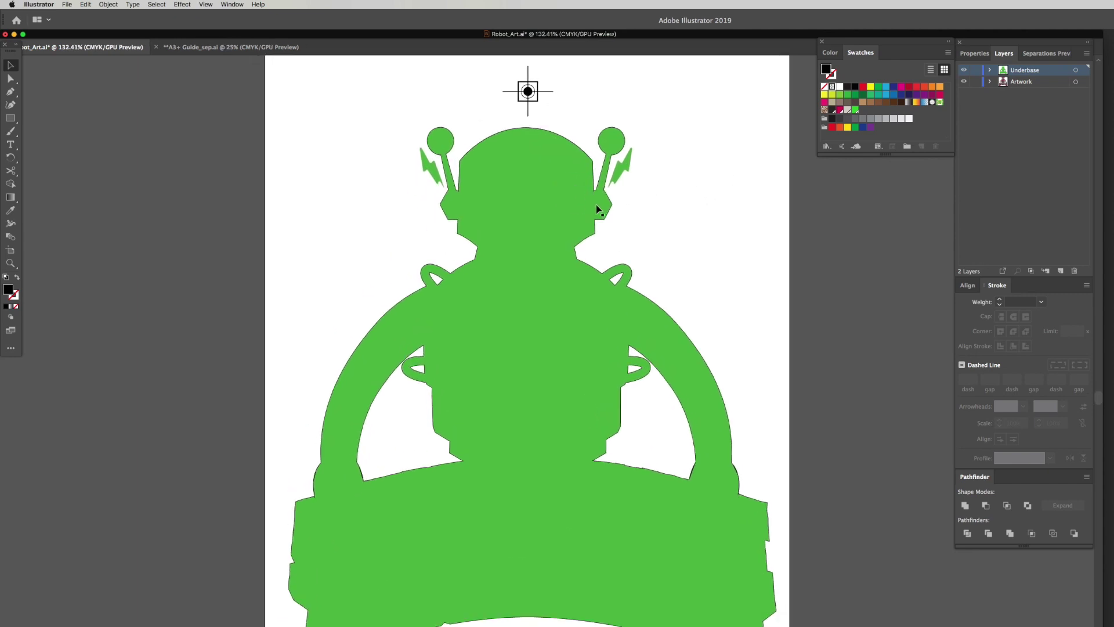
{"action": "left_click", "coordinate": [1043, 53]}
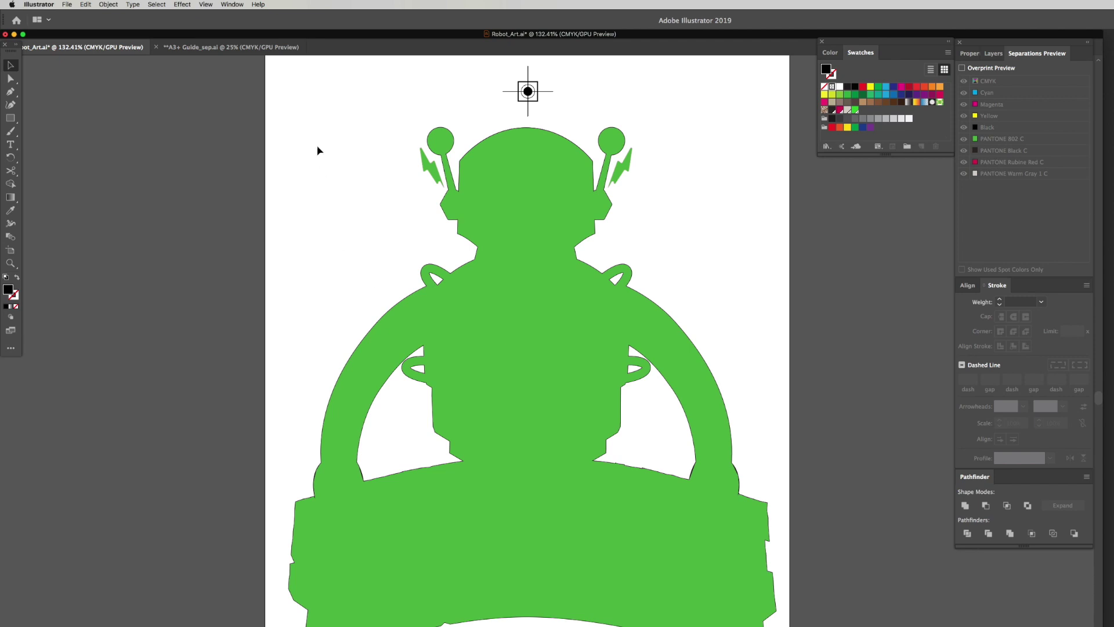
{"action": "left_click", "coordinate": [233, 4]}
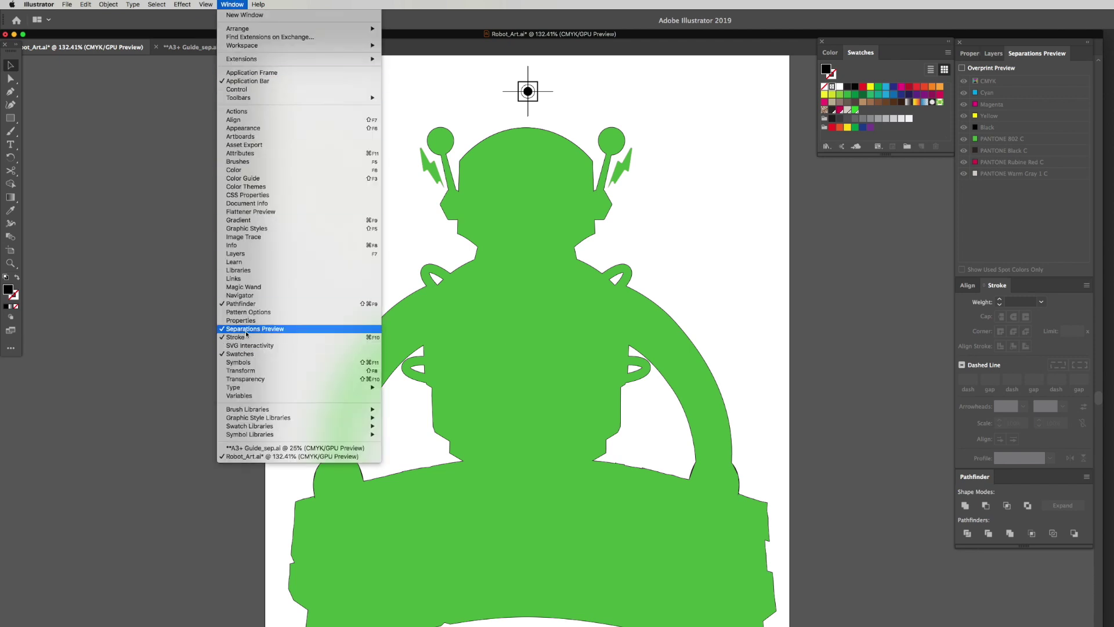
{"action": "left_click", "coordinate": [1024, 61]}
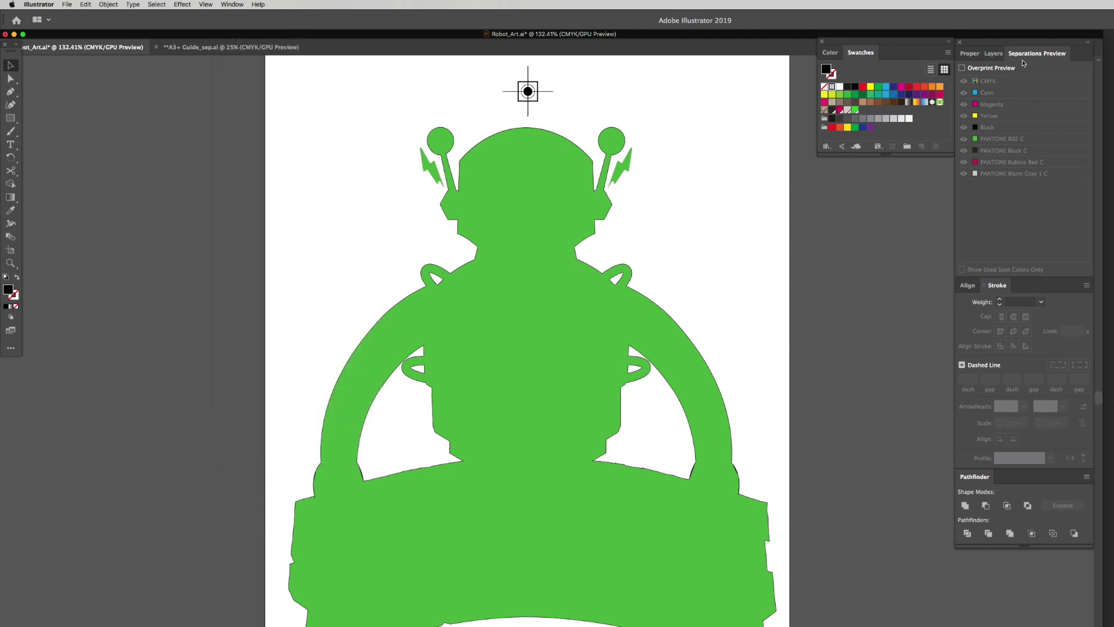
{"action": "left_click", "coordinate": [982, 70]}
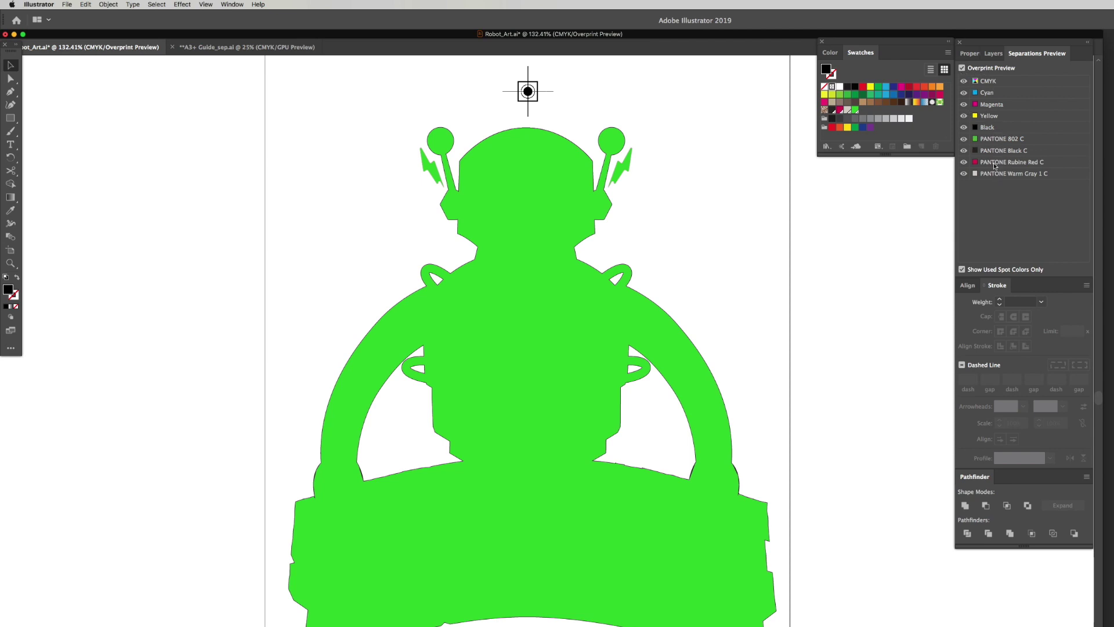
Hide the CMYK inks, check the art with PANTONE 802 C, Black C and Rubine Red C hidden, and show those three again
{"action": "left_click", "coordinate": [964, 82]}
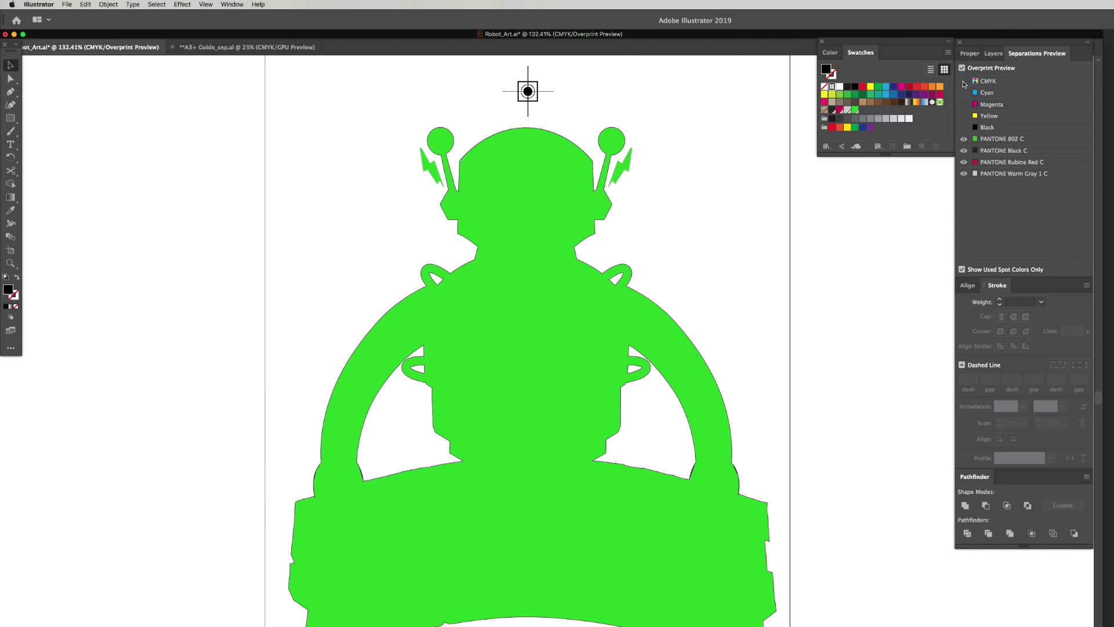
{"action": "left_click", "coordinate": [964, 140]}
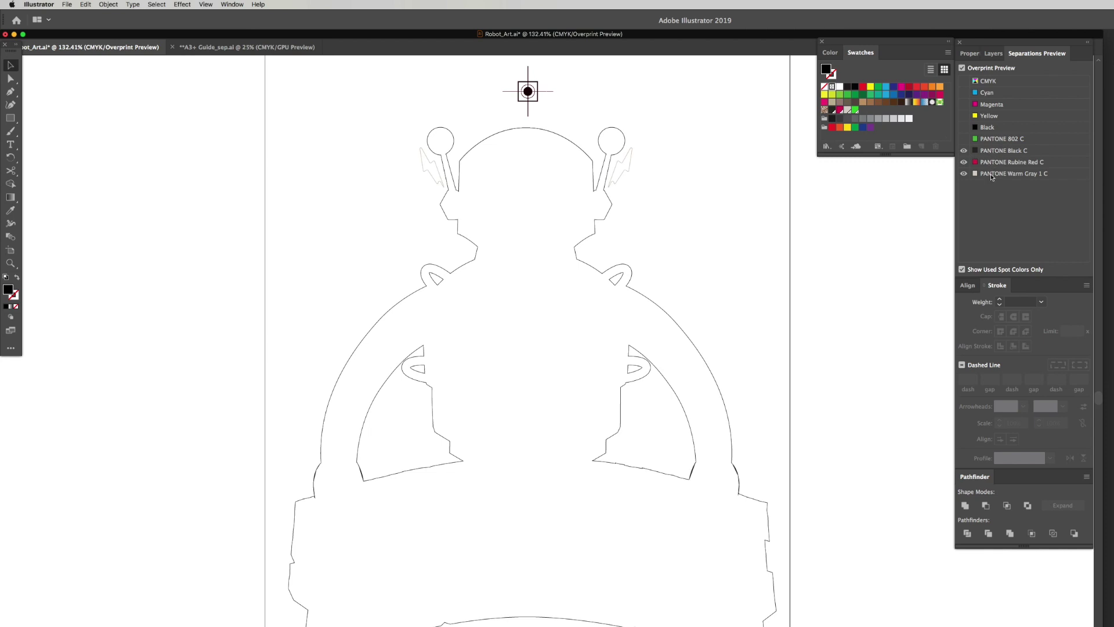
{"action": "left_click", "coordinate": [964, 150]}
{"action": "left_click", "coordinate": [964, 162]}
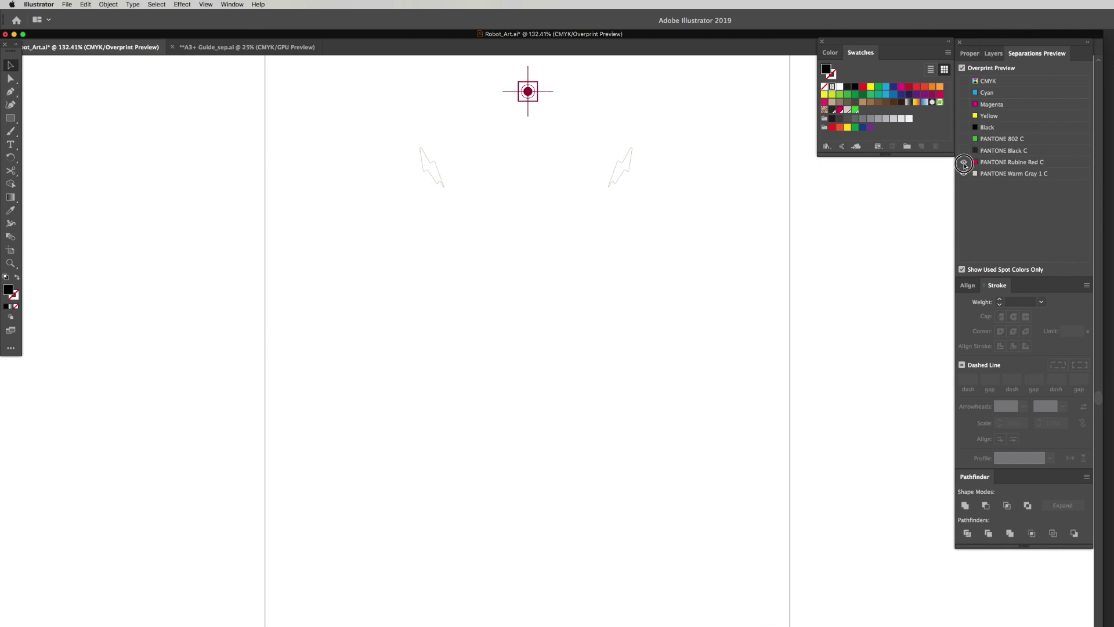
{"action": "left_click", "coordinate": [964, 162]}
{"action": "left_click", "coordinate": [964, 150]}
{"action": "left_click", "coordinate": [964, 138]}
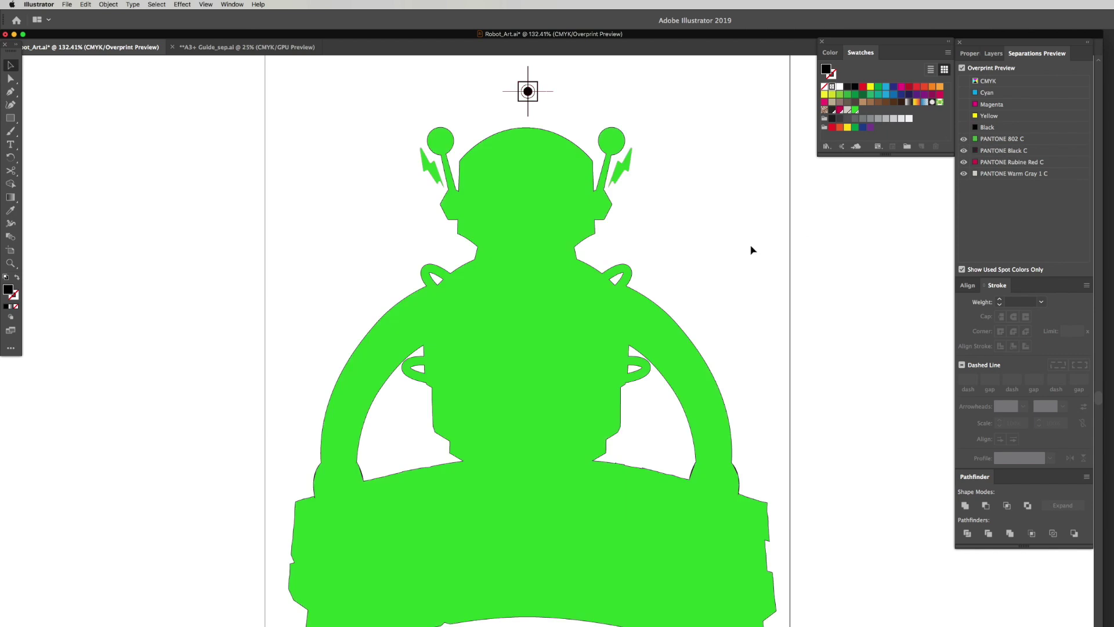
Select the green underbase silhouette and turn on Overprint Fill in its attributes
{"action": "left_click", "coordinate": [232, 4]}
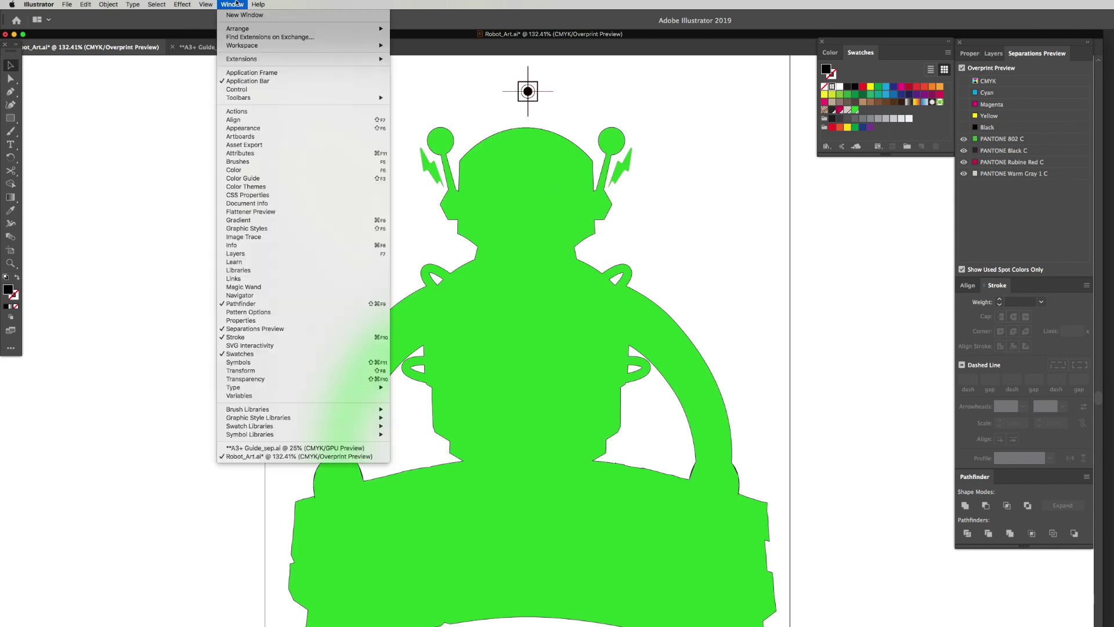
{"action": "left_click", "coordinate": [241, 152]}
{"action": "left_click", "coordinate": [552, 198]}
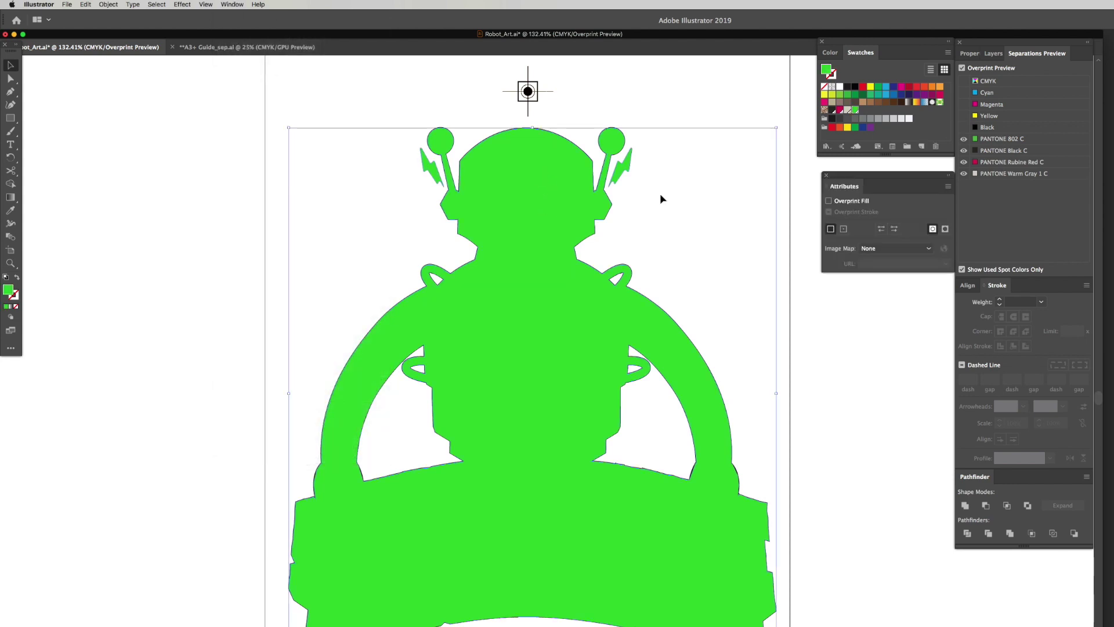
{"action": "left_click", "coordinate": [851, 201]}
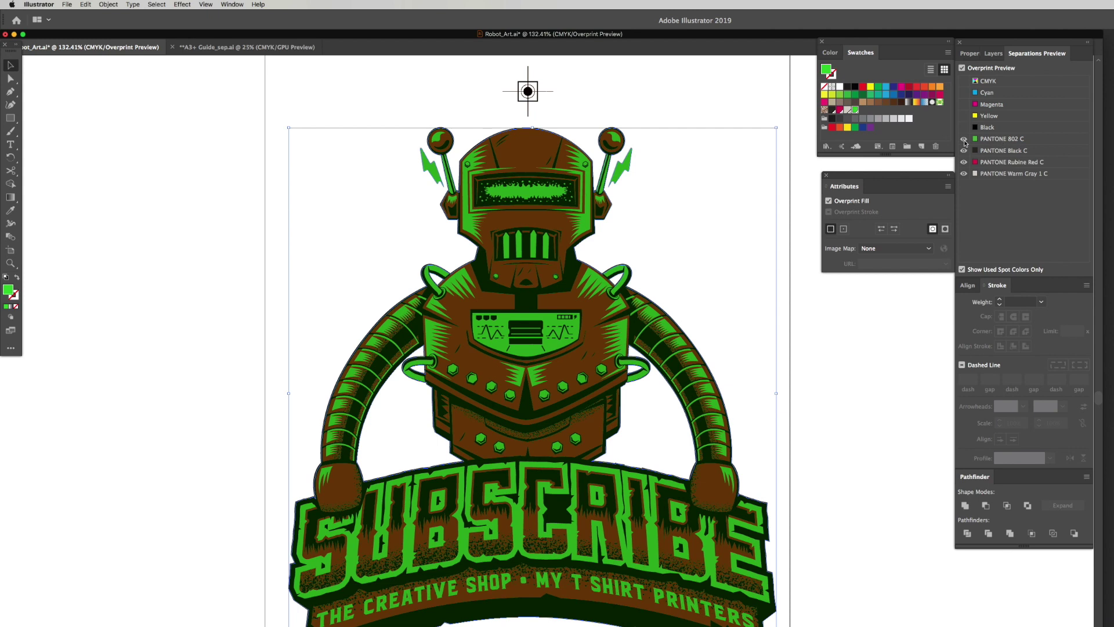
Inspect the spot-color separations by toggling PANTONE 802 C, Black C, Rubine Red C and Warm Gray 1 C, ending on 802 C alone
{"action": "left_click", "coordinate": [964, 140]}
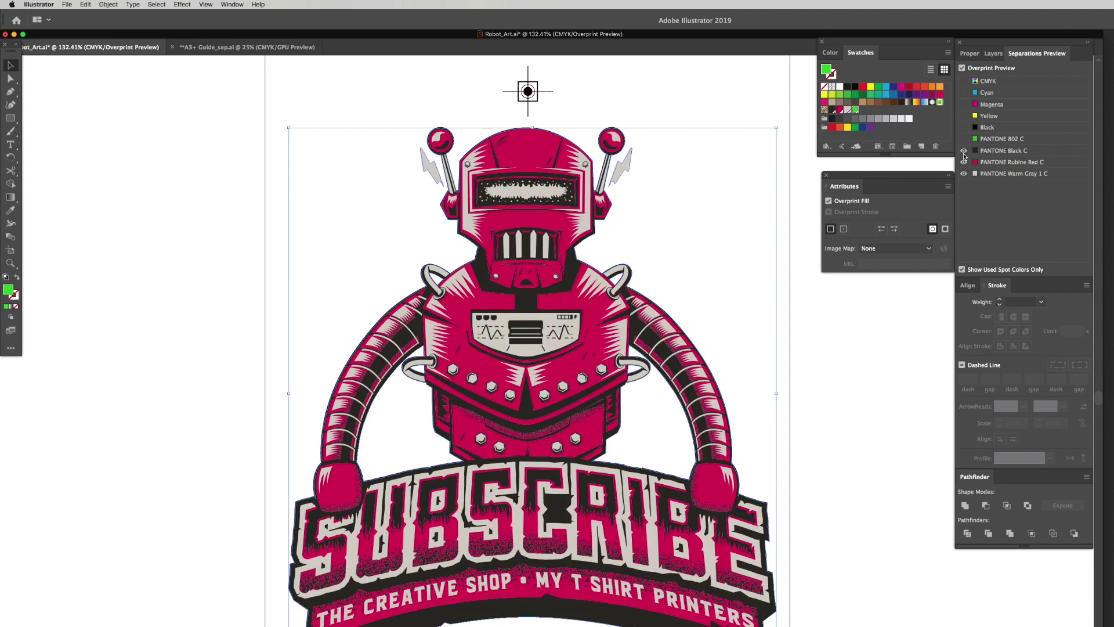
{"action": "left_click", "coordinate": [965, 152]}
{"action": "left_click", "coordinate": [964, 173]}
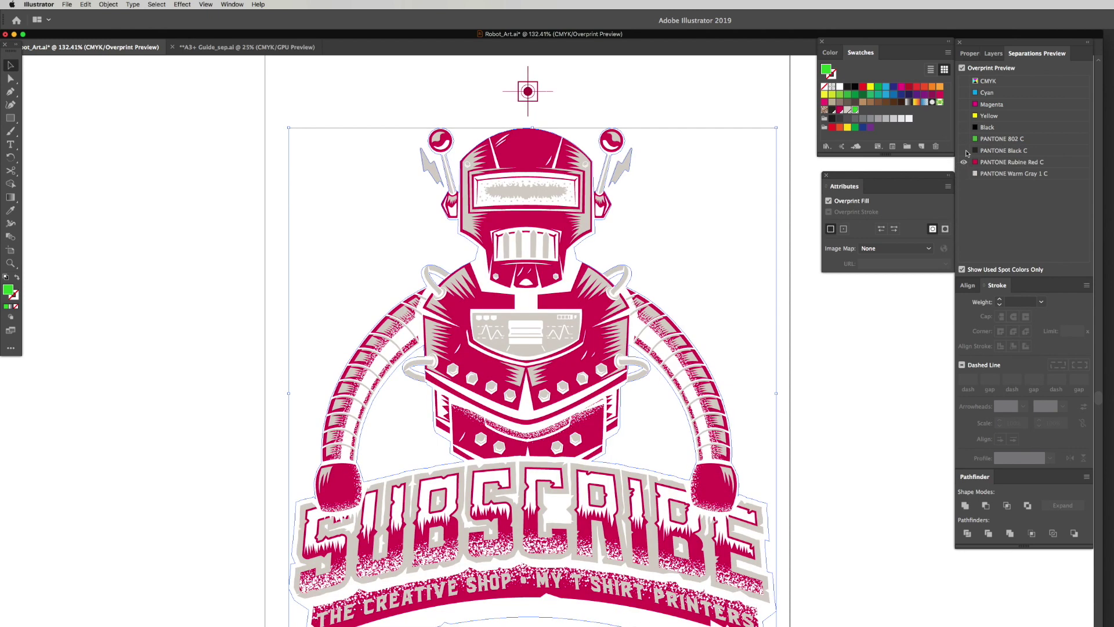
{"action": "left_click", "coordinate": [964, 150]}
{"action": "left_click", "coordinate": [964, 162]}
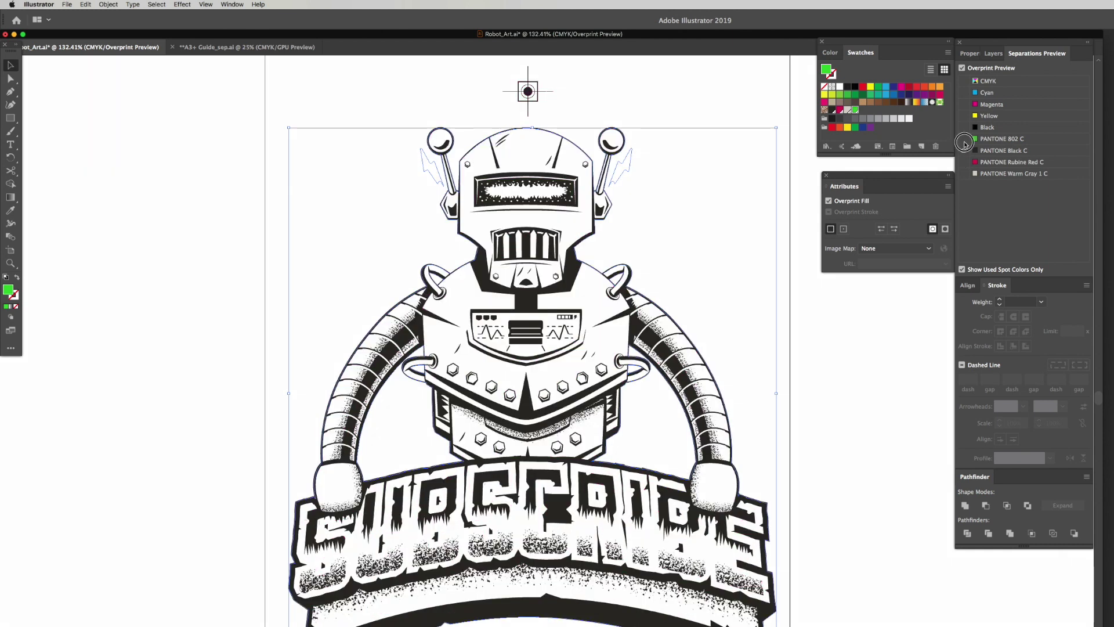
{"action": "left_click", "coordinate": [964, 139]}
{"action": "left_click", "coordinate": [964, 152]}
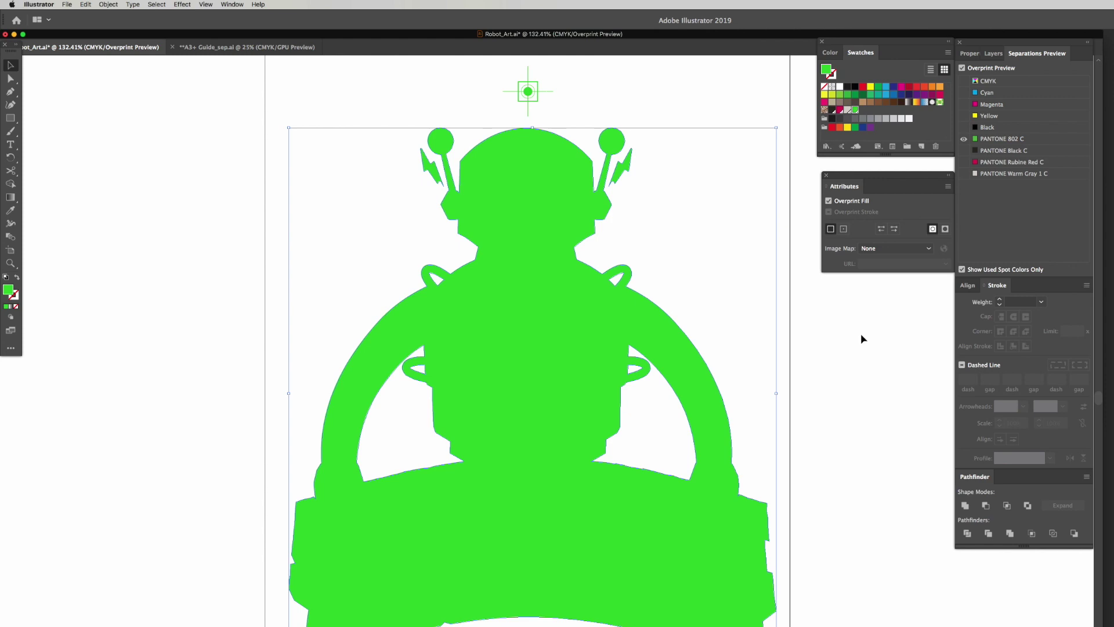
Select the underbase silhouette and change its fill to the PANTONE Warm Gray 1 C swatch
{"action": "left_click", "coordinate": [789, 331]}
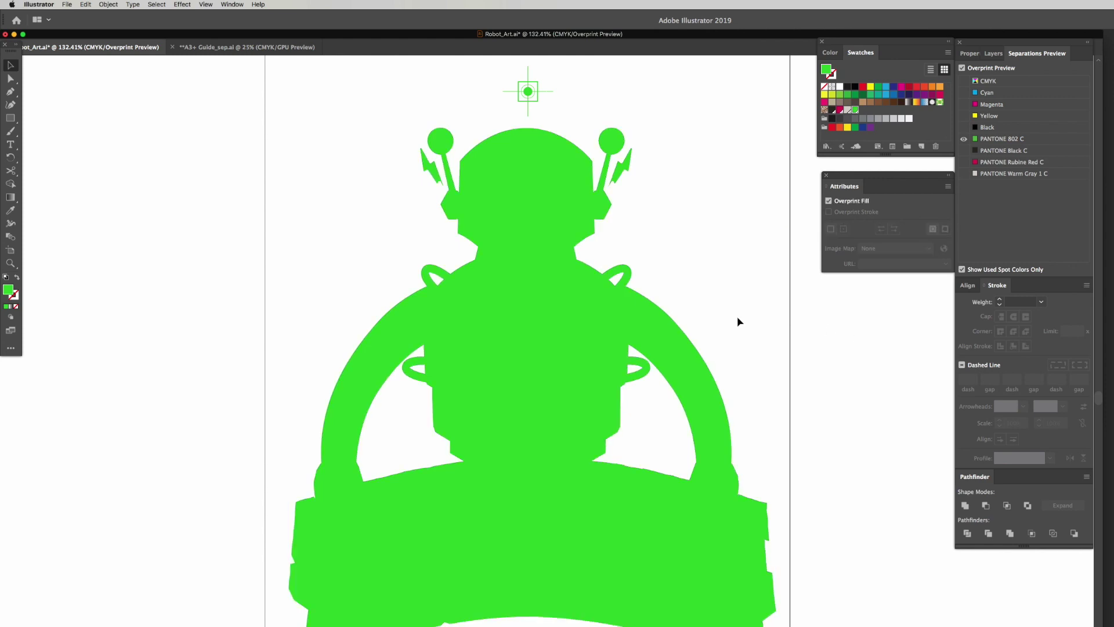
{"action": "left_click", "coordinate": [662, 330]}
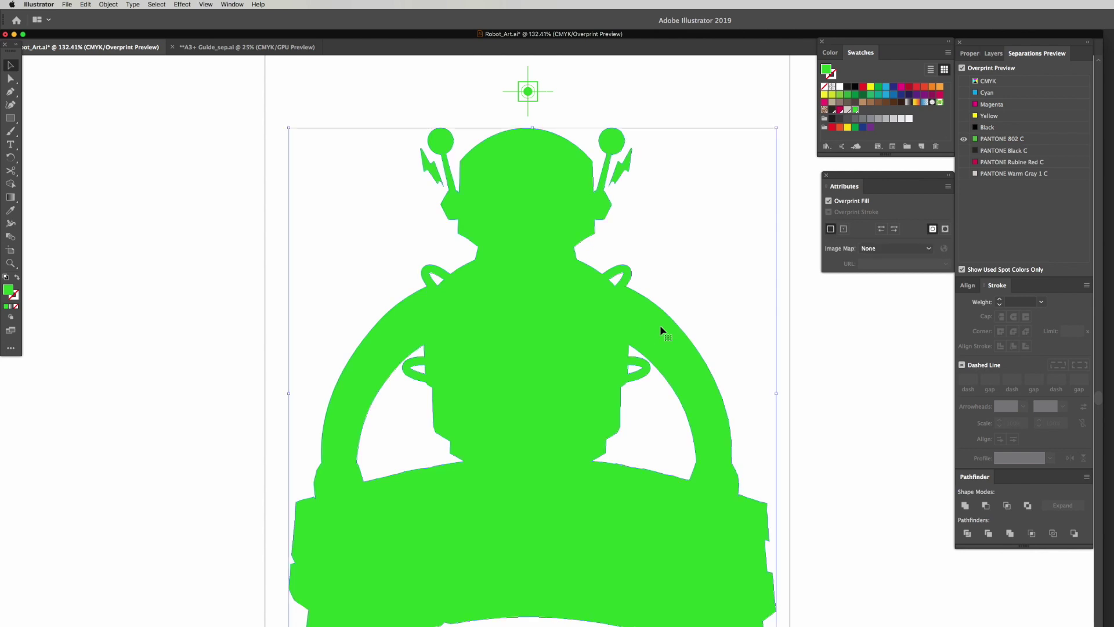
{"action": "left_click", "coordinate": [847, 111]}
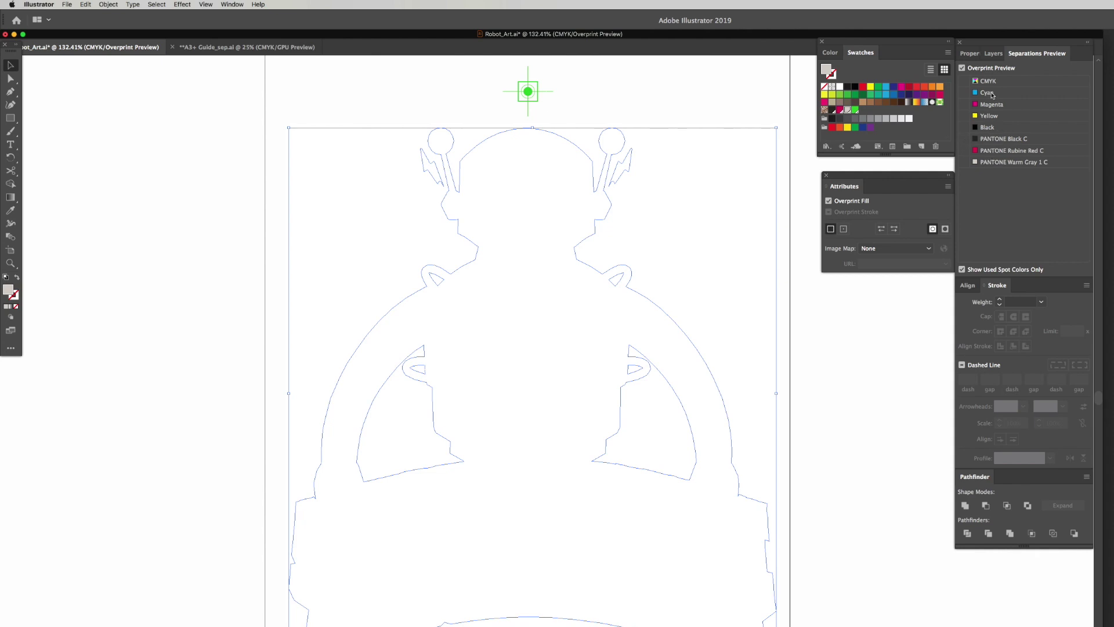
Show the Black C, Rubine Red C and Warm Gray 1 C plates and check the antenna and lightning bolt edges, also in outline view
{"action": "left_click_drag", "start_coordinate": [964, 140], "coordinate": [964, 162]}
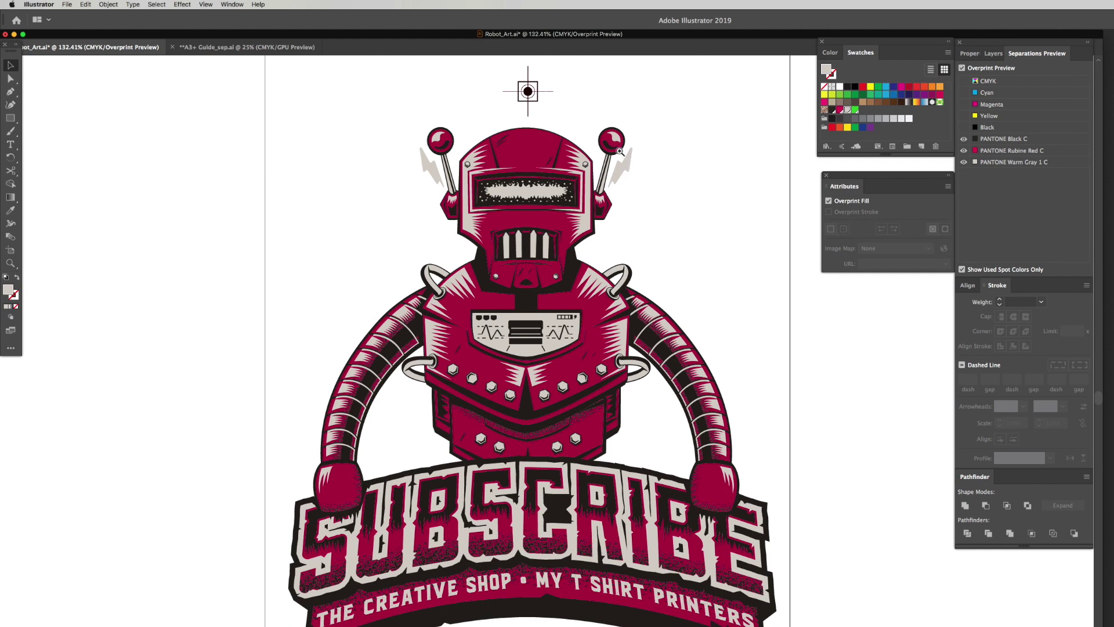
{"action": "left_click_drag", "start_coordinate": [620, 150], "coordinate": [826, 281]}
{"action": "scroll", "coordinate": [445, 281], "scroll_direction": "left", "scroll_amount": 10}
{"action": "scroll", "coordinate": [445, 281], "scroll_direction": "up", "scroll_amount": 4}
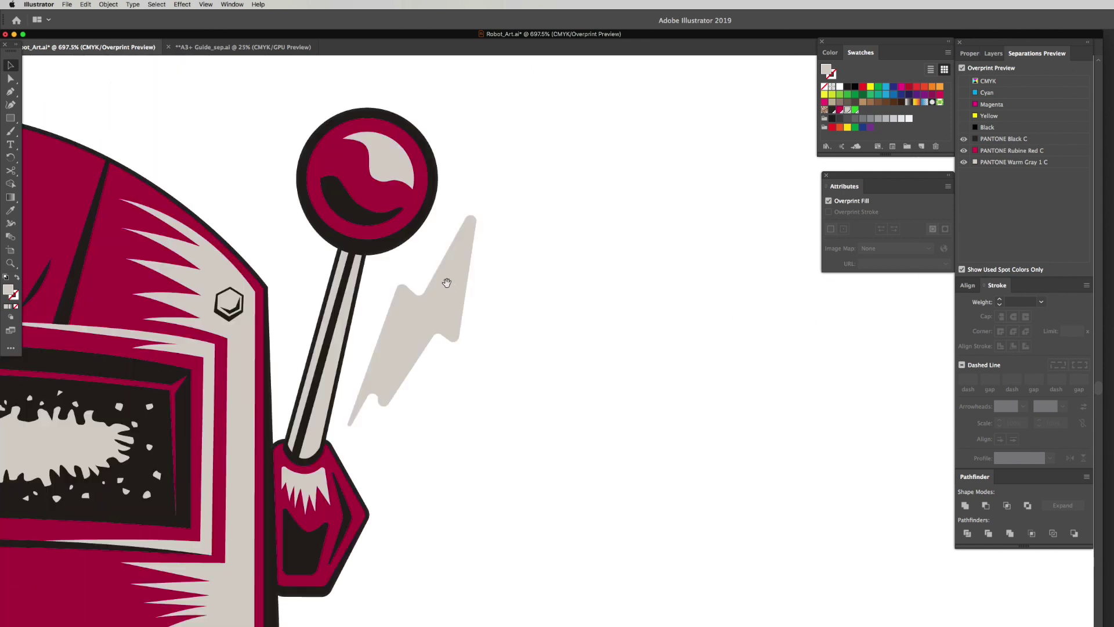
{"action": "key", "text": "super+y"}
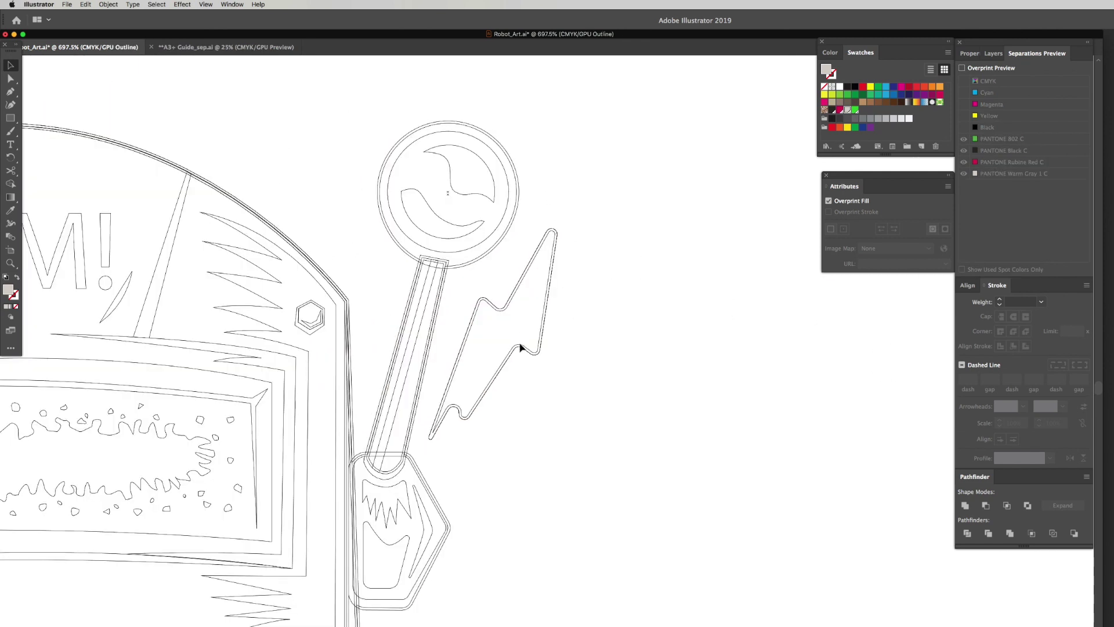
{"action": "key", "text": "super+y"}
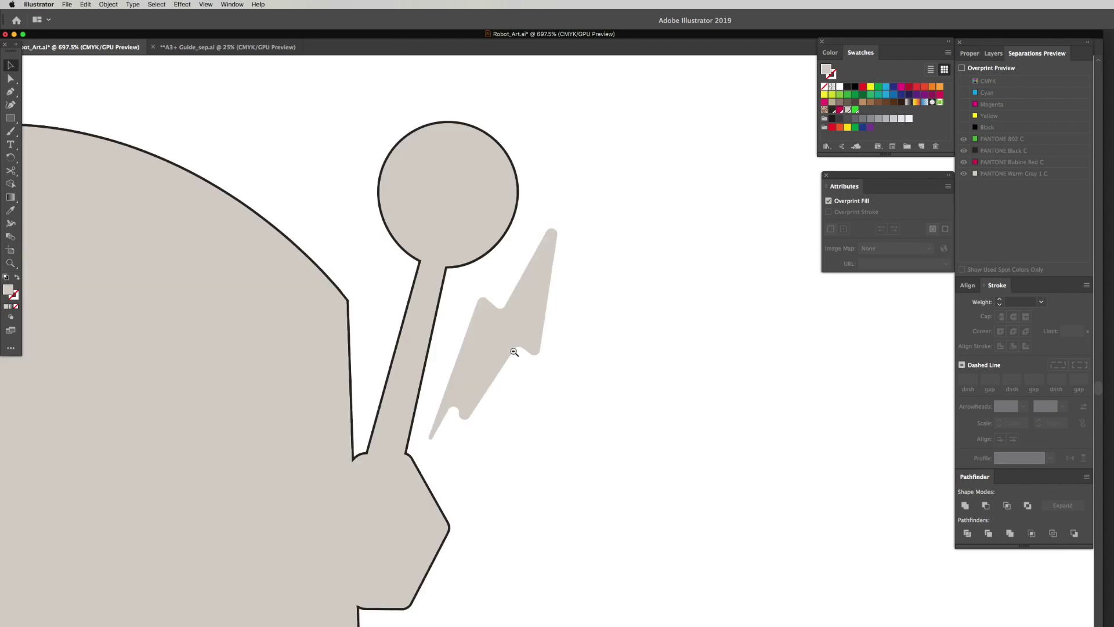
Add the text label "Grey" beside the registration mark above the robot's head
{"action": "key", "text": "super+minus"}
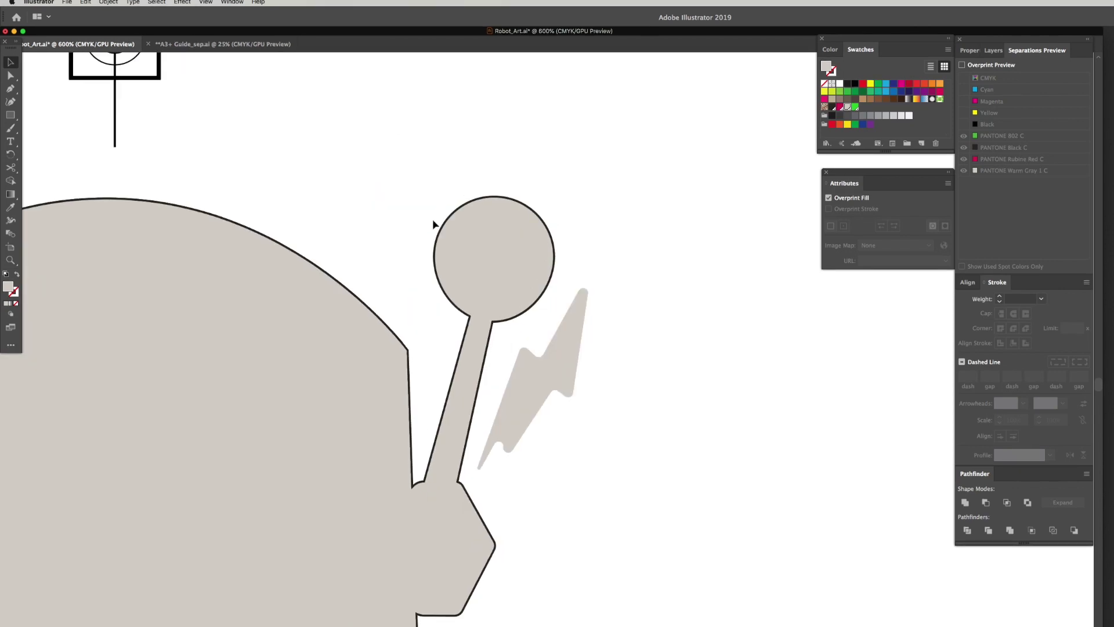
{"action": "key", "text": "super+minus"}
{"action": "key", "text": "super+minus"}
{"action": "key", "text": "super+minus"}
{"action": "key", "text": "super+minus"}
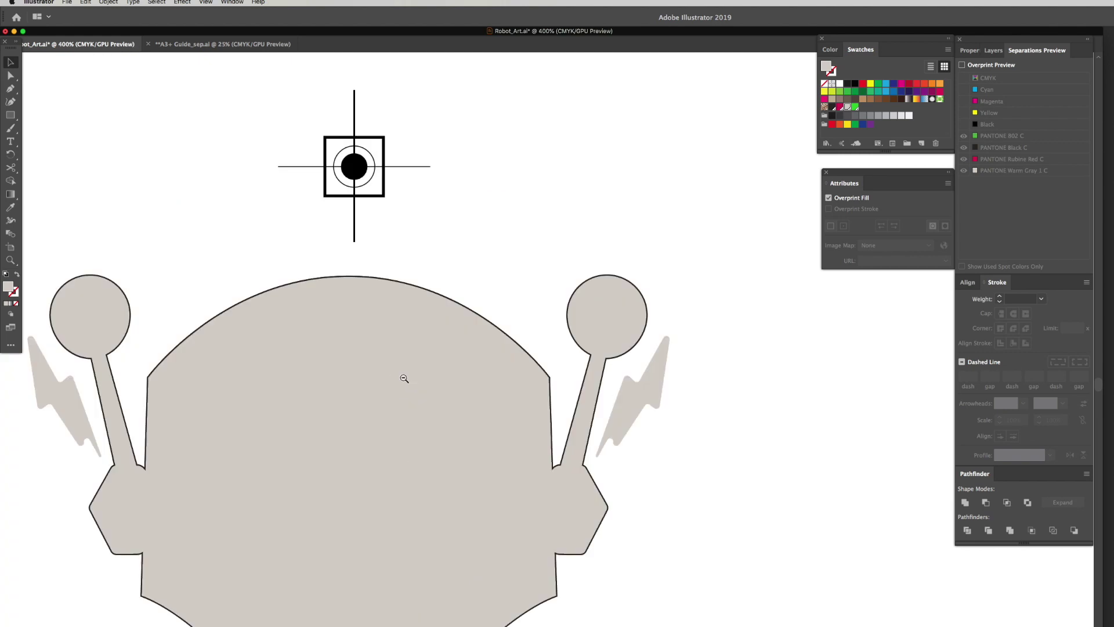
{"action": "key", "text": "super+0"}
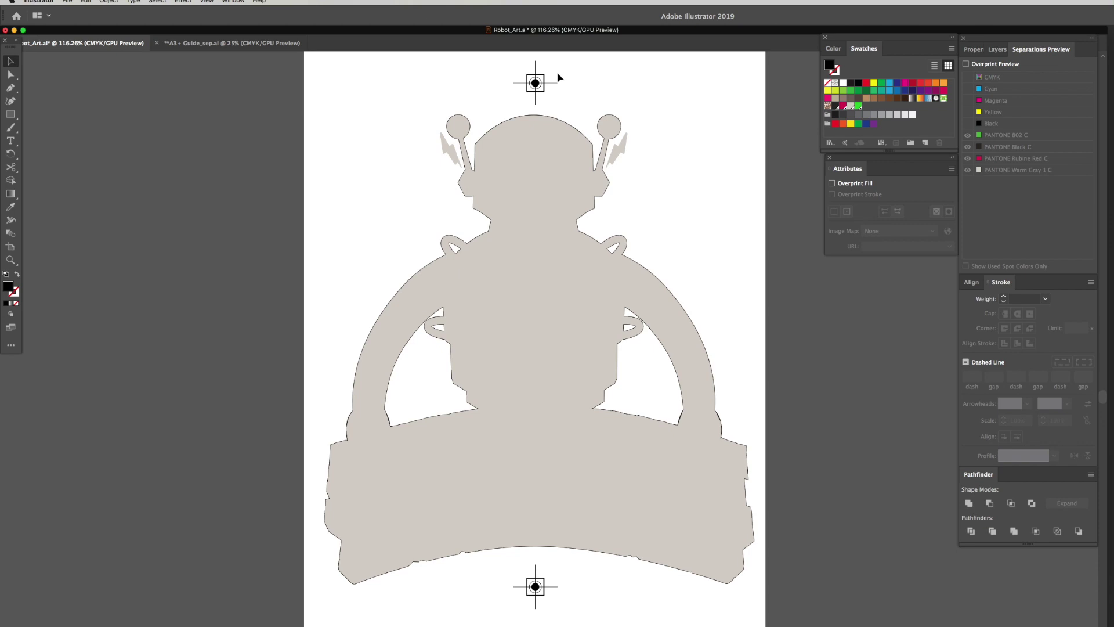
{"action": "key", "text": "t"}
{"action": "left_click", "coordinate": [556, 70]}
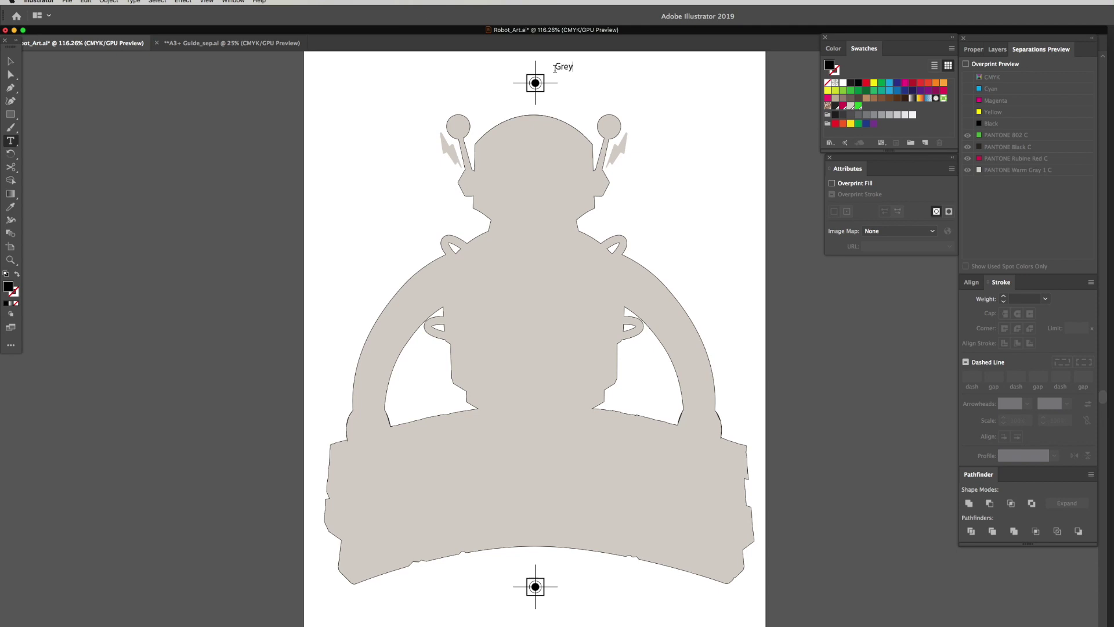
{"action": "key", "text": "Escape"}
Duplicate the "Grey" label alongside itself and change the copy's text to "Red"
{"action": "left_click_drag", "start_coordinate": [566, 71], "coordinate": [592, 72]}
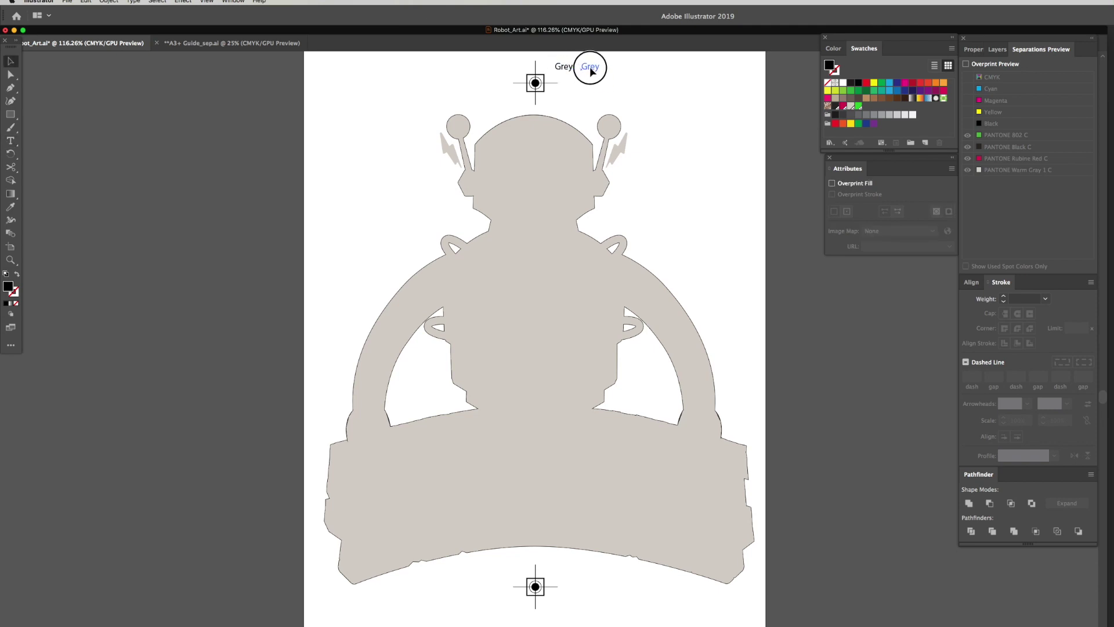
{"action": "double_click", "coordinate": [590, 67]}
{"action": "type", "text": "Red"}
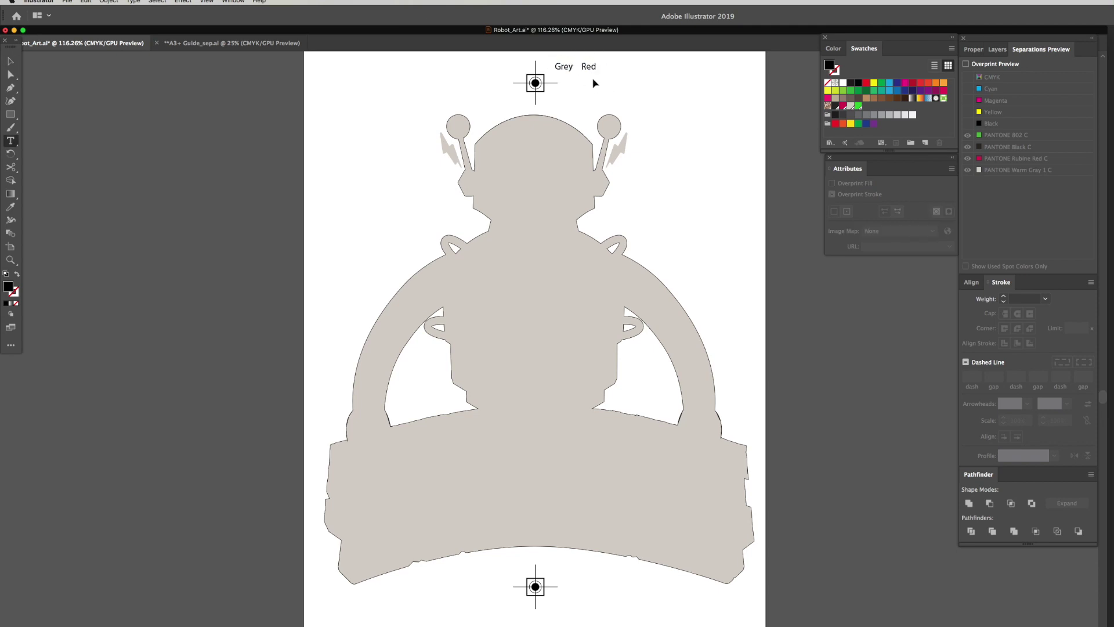
Duplicate the "Red" label alongside itself and change the copy's text to "Black"
{"action": "key", "text": "Escape"}
{"action": "left_click_drag", "start_coordinate": [591, 67], "coordinate": [614, 66]}
{"action": "double_click", "coordinate": [612, 67]}
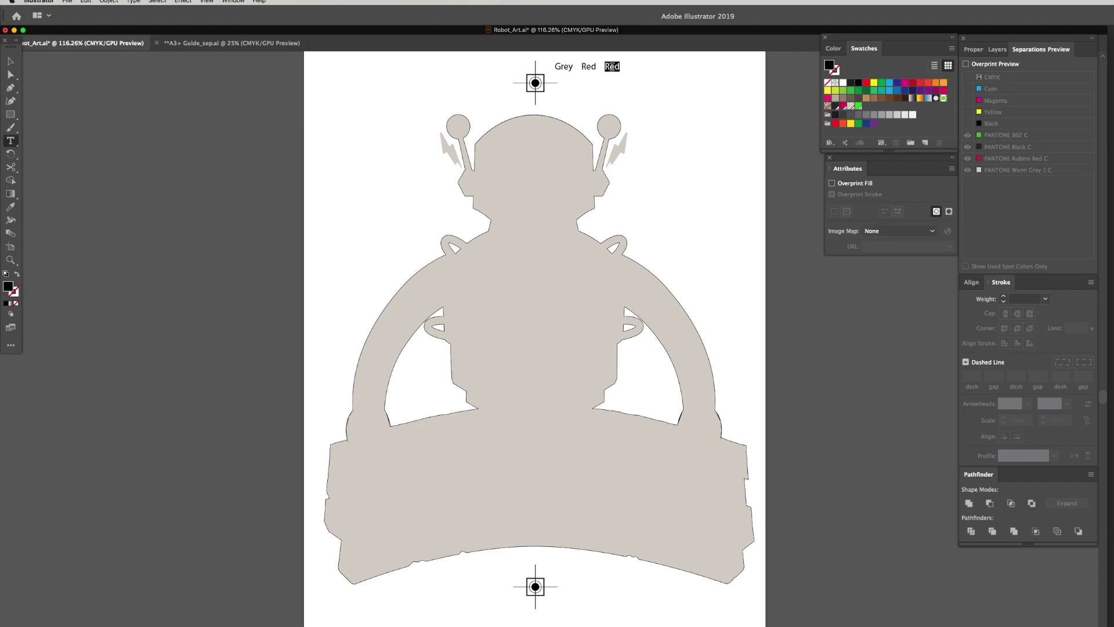
{"action": "type", "text": "Black"}
{"action": "scroll", "coordinate": [638, 81], "scroll_direction": "right", "scroll_amount": 5}
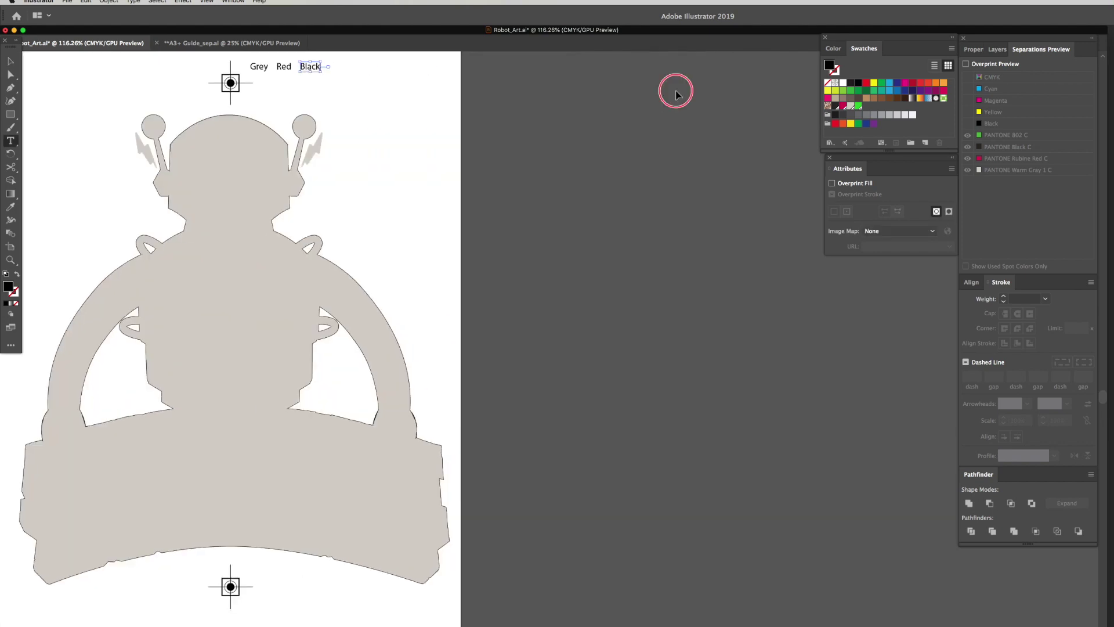
{"action": "left_click", "coordinate": [677, 90]}
{"action": "left_click_drag", "start_coordinate": [470, 107], "coordinate": [695, 136]}
Fill the "Black", "Red" and "Grey" labels with the matching PANTONE Black C, Rubine Red C and Warm Gray 1 C swatches
{"action": "key", "text": "v"}
{"action": "left_click", "coordinate": [598, 100]}
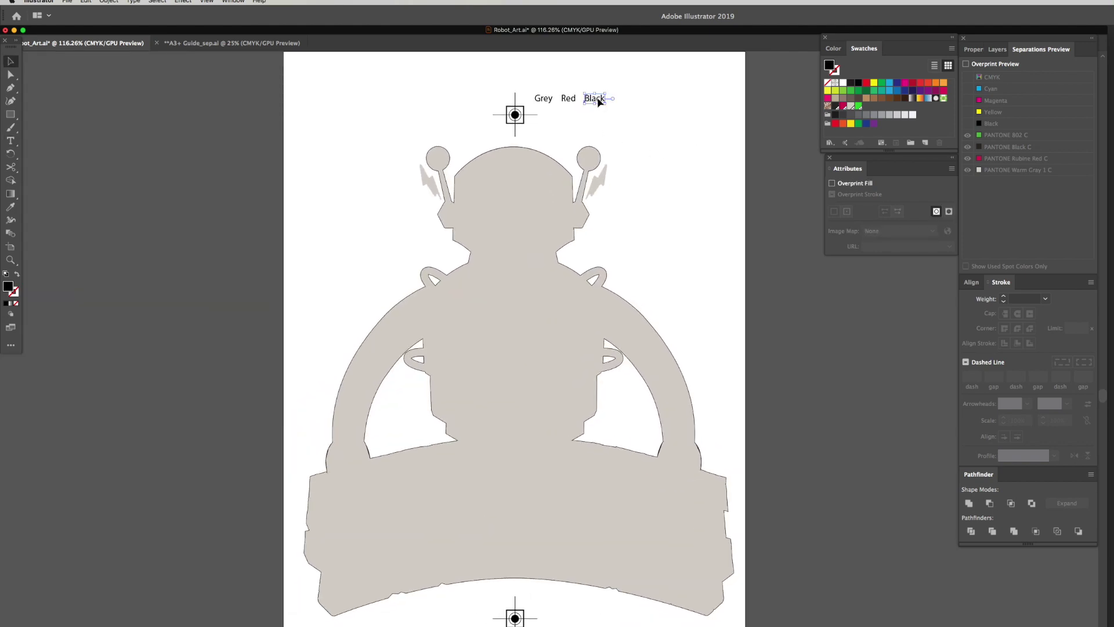
{"action": "left_click", "coordinate": [836, 106]}
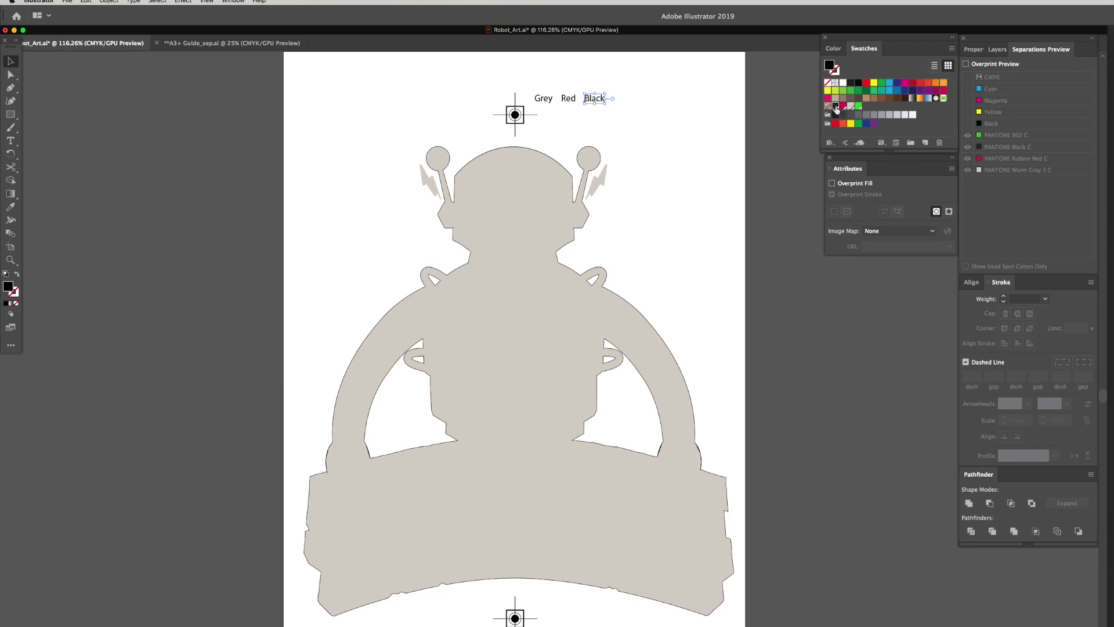
{"action": "left_click", "coordinate": [568, 99]}
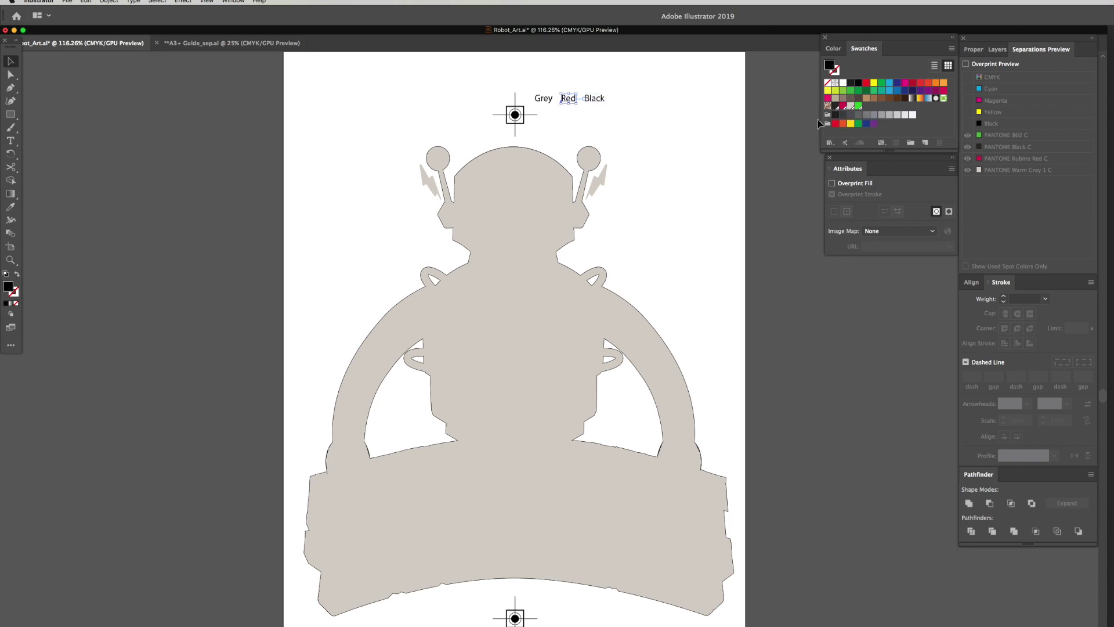
{"action": "left_click", "coordinate": [843, 106]}
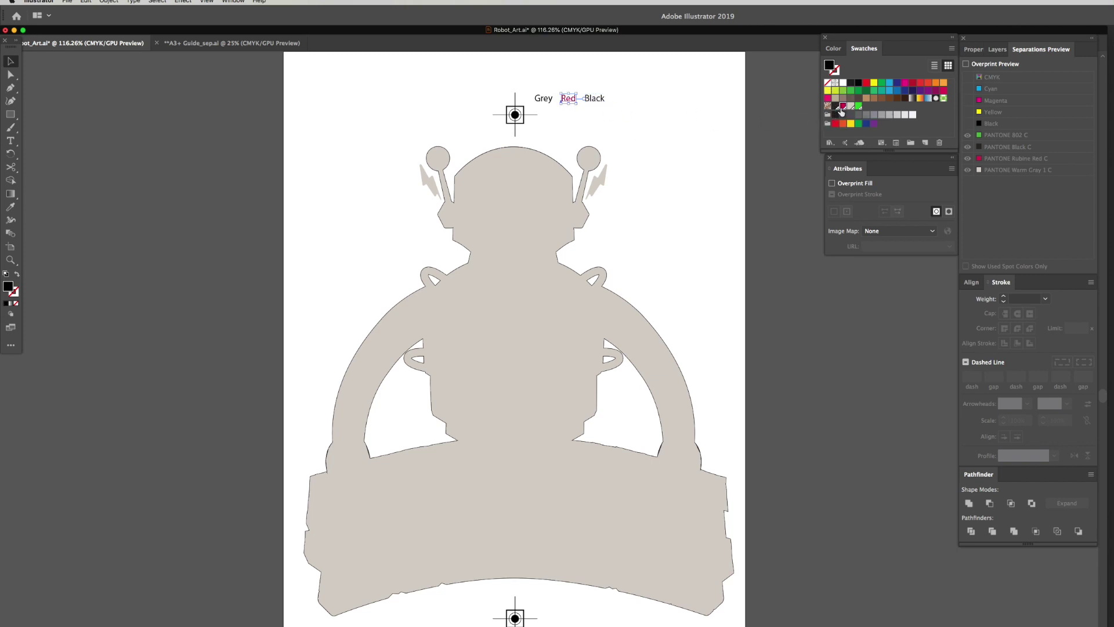
{"action": "left_click", "coordinate": [549, 100]}
{"action": "left_click", "coordinate": [851, 106]}
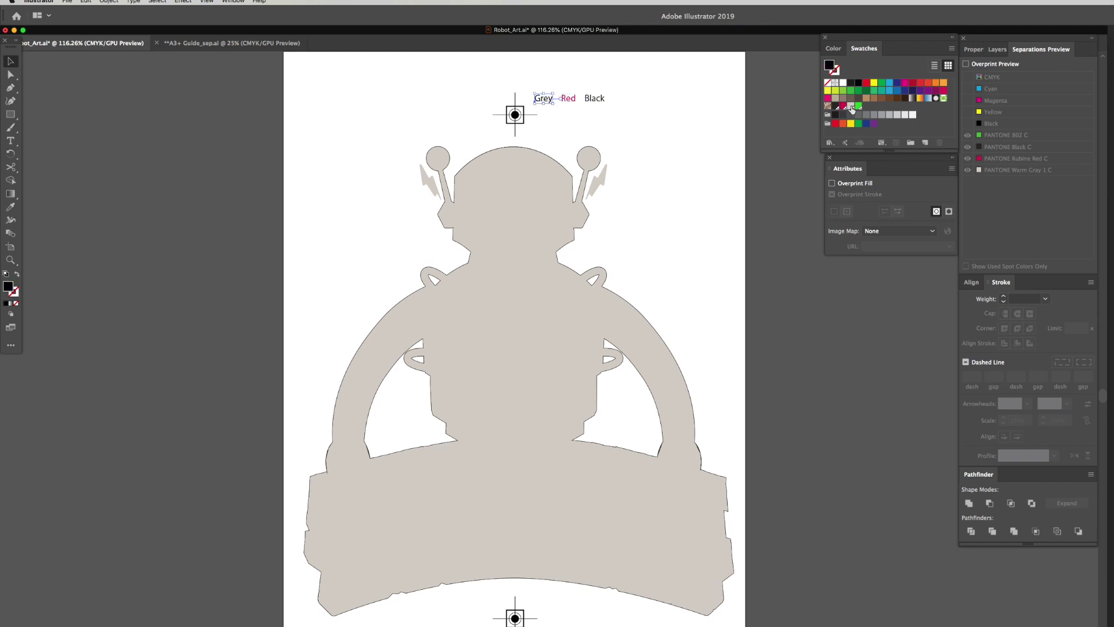
Move the "Red" and "Black" labels closer to "Grey" so all three sit tightly in a row beside the upper registration mark
{"action": "left_click", "coordinate": [687, 139]}
{"action": "left_click", "coordinate": [556, 98]}
{"action": "left_click_drag", "start_coordinate": [684, 126], "coordinate": [675, 146]}
{"action": "left_click", "coordinate": [605, 141]}
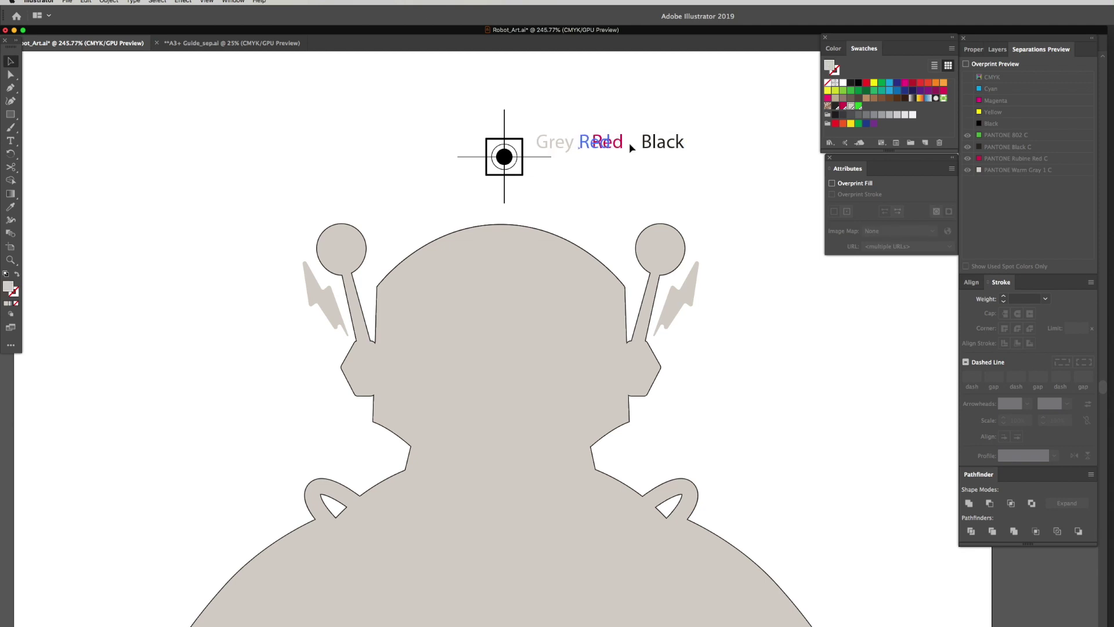
{"action": "left_click", "coordinate": [627, 176]}
{"action": "key", "text": "super+minus"}
{"action": "key", "text": "super+minus"}
{"action": "scroll", "coordinate": [613, 232], "scroll_direction": "up", "scroll_amount": 5}
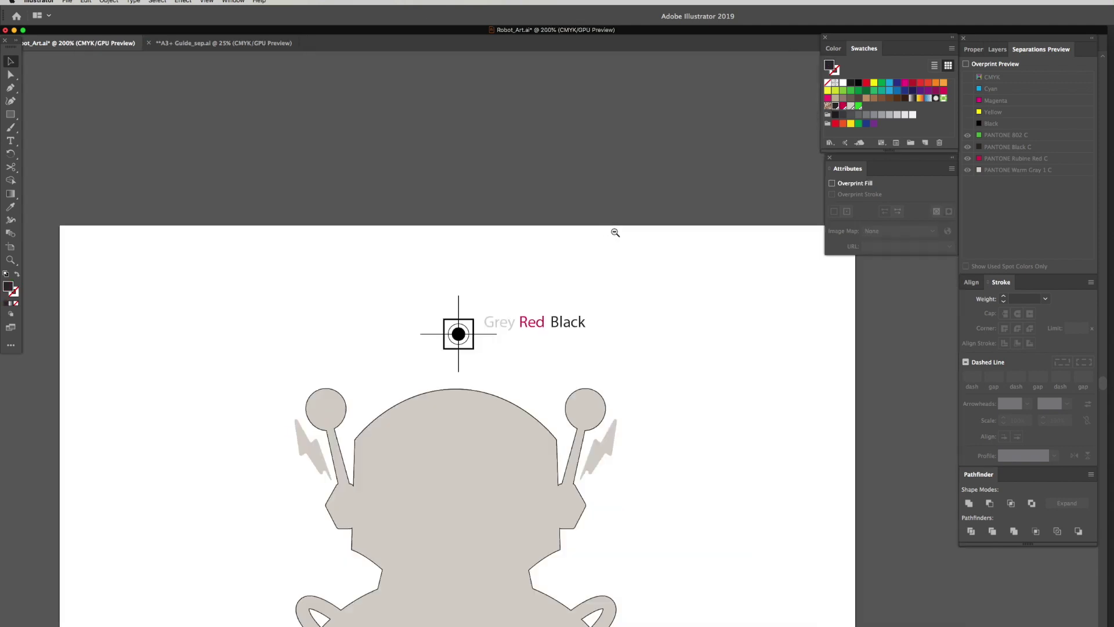
{"action": "left_click_drag", "start_coordinate": [578, 393], "coordinate": [625, 211]}
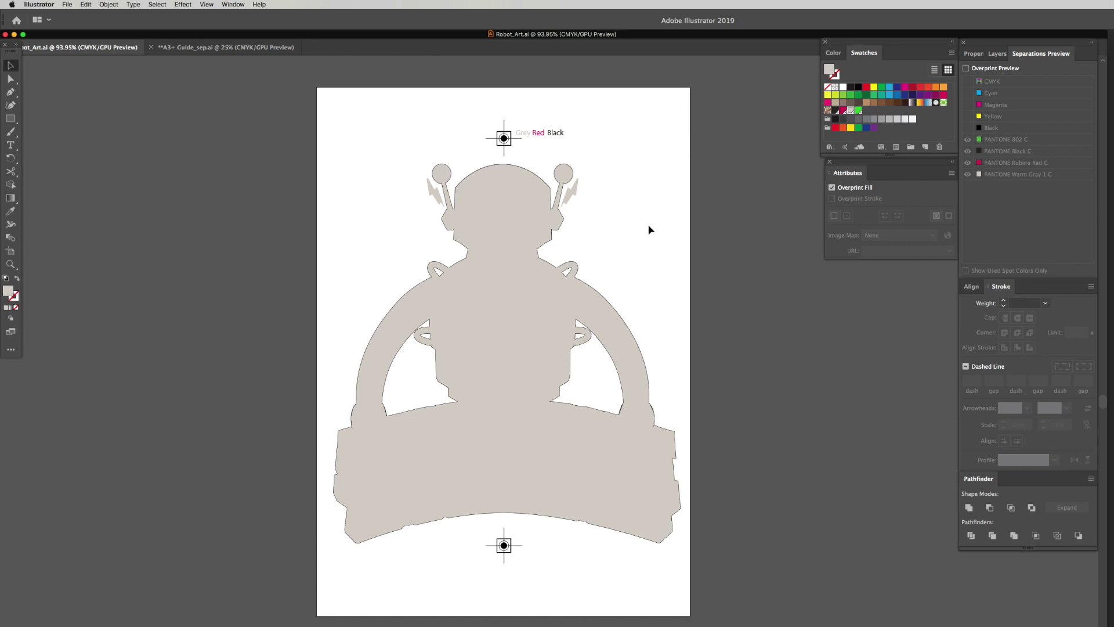
Set up printing to an Adobe PostScript File with the Lexmark CS820 PPD
{"action": "left_click", "coordinate": [68, 4]}
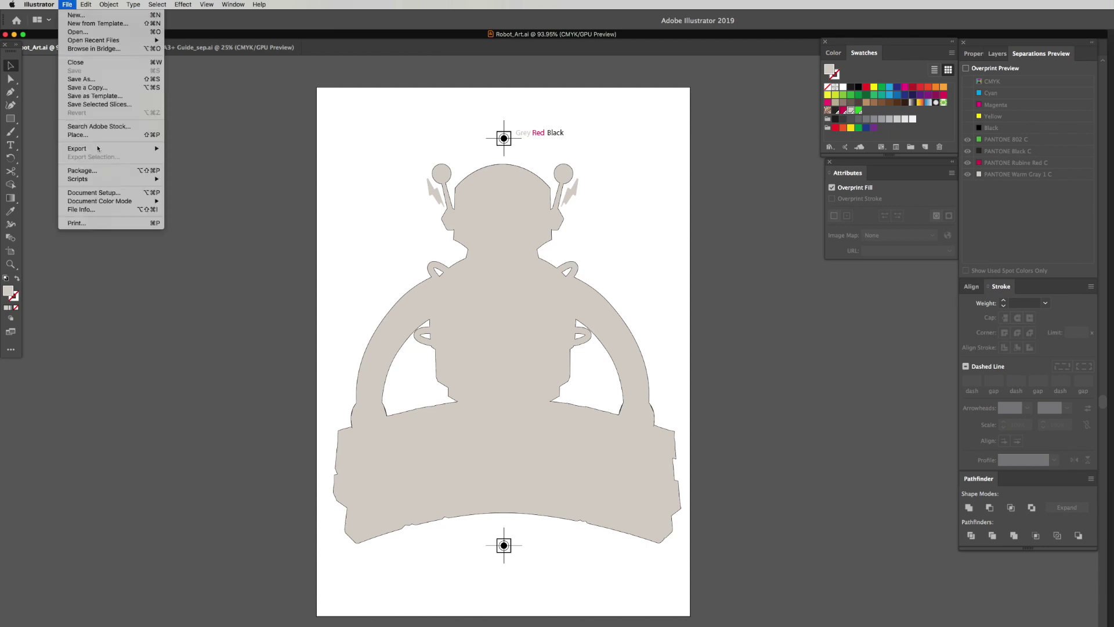
{"action": "left_click", "coordinate": [93, 224]}
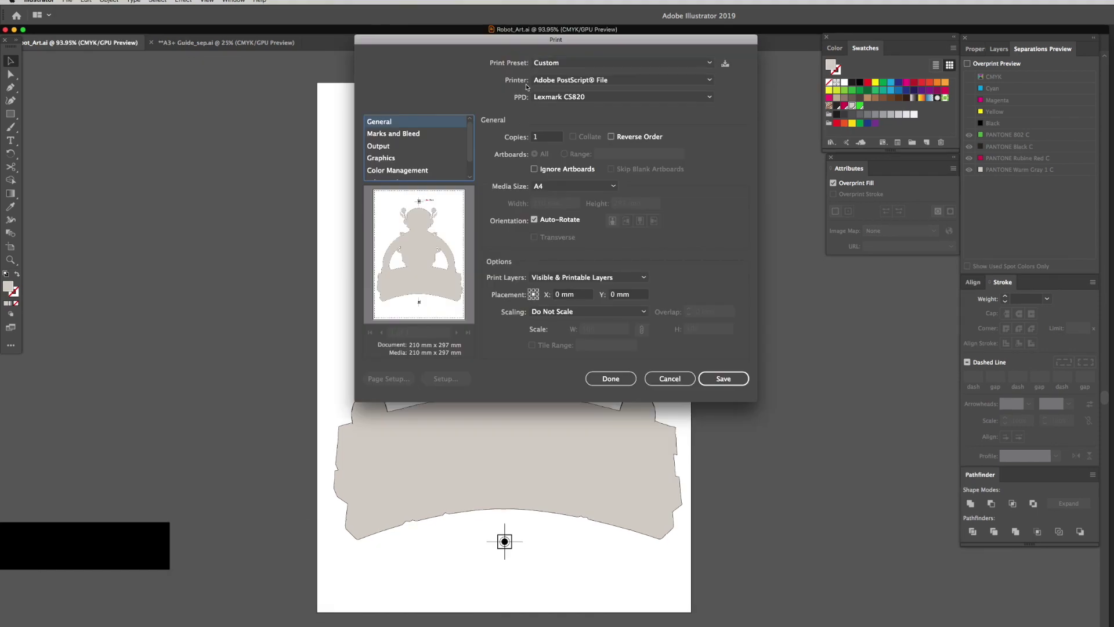
{"action": "left_click", "coordinate": [563, 82]}
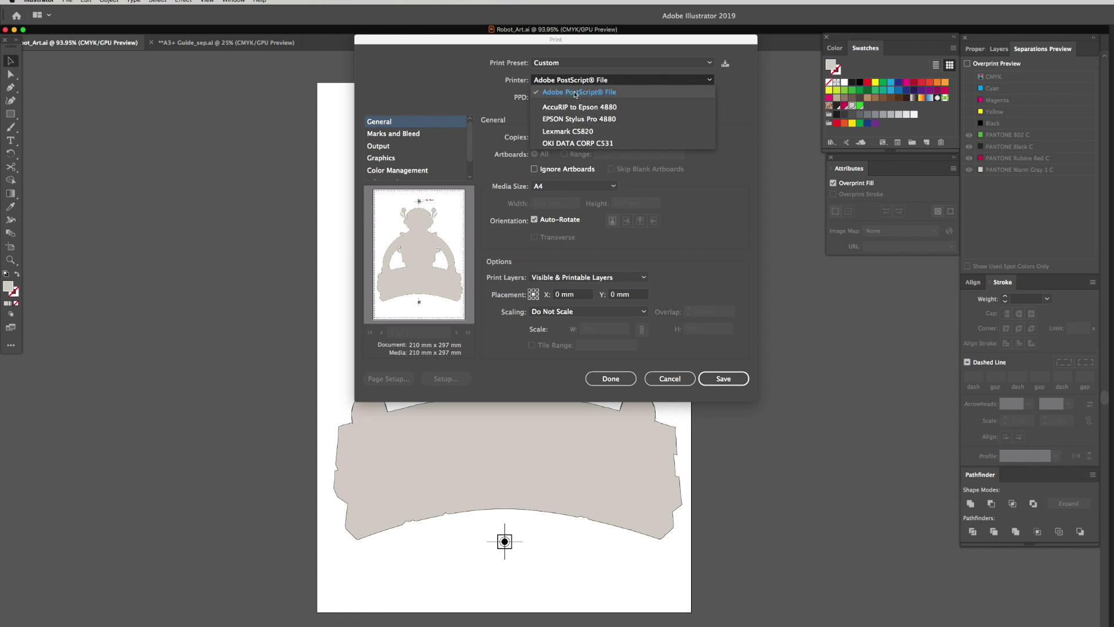
{"action": "left_click", "coordinate": [577, 93]}
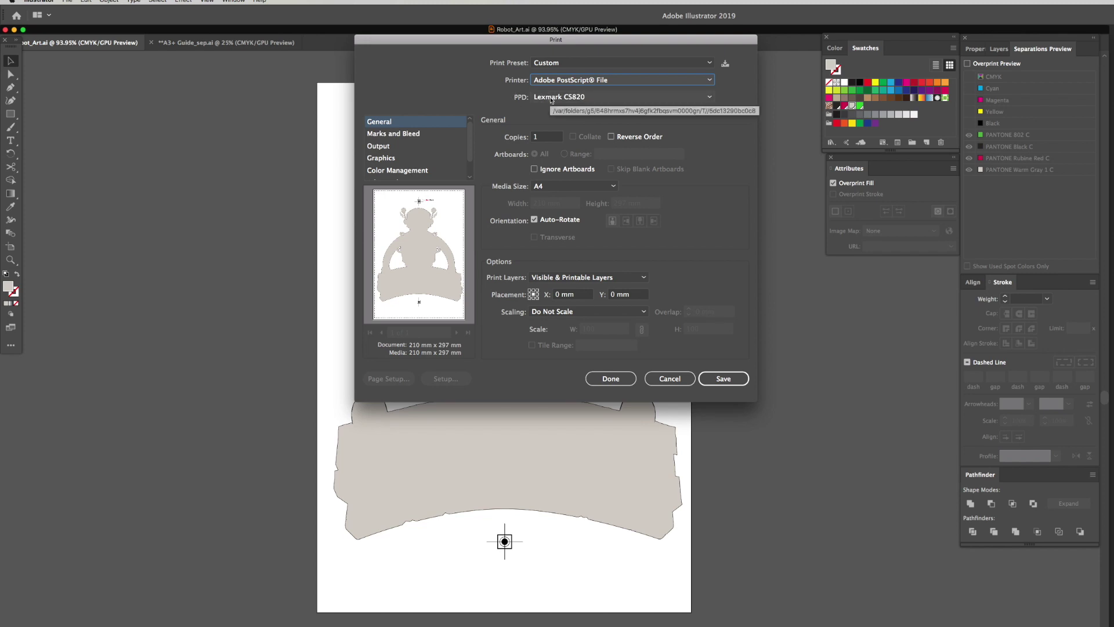
{"action": "left_click", "coordinate": [550, 99]}
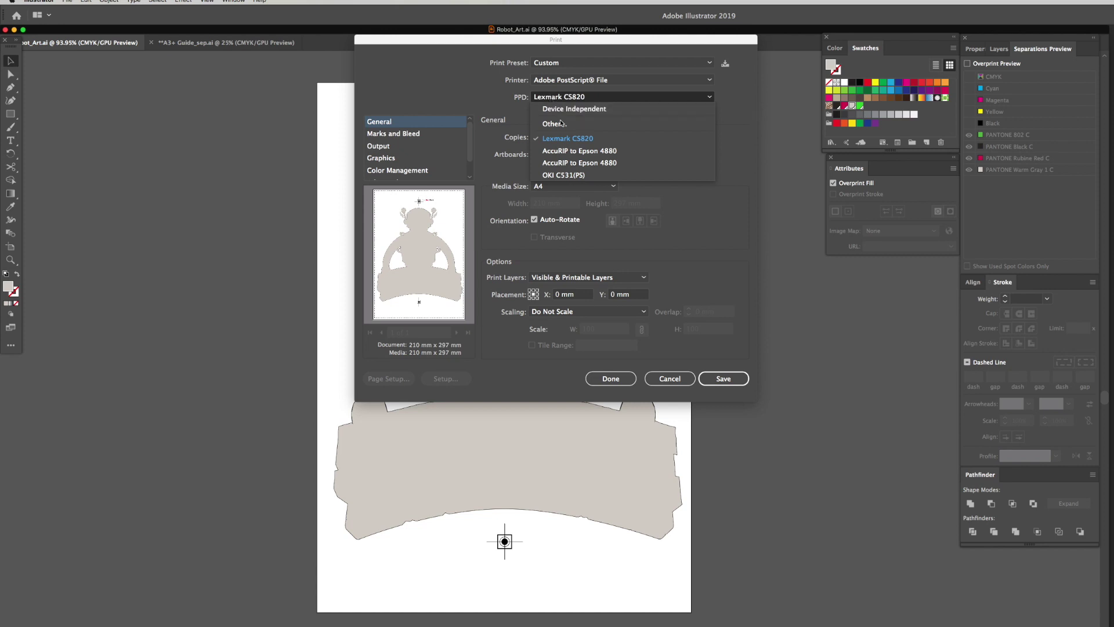
{"action": "left_click", "coordinate": [561, 142]}
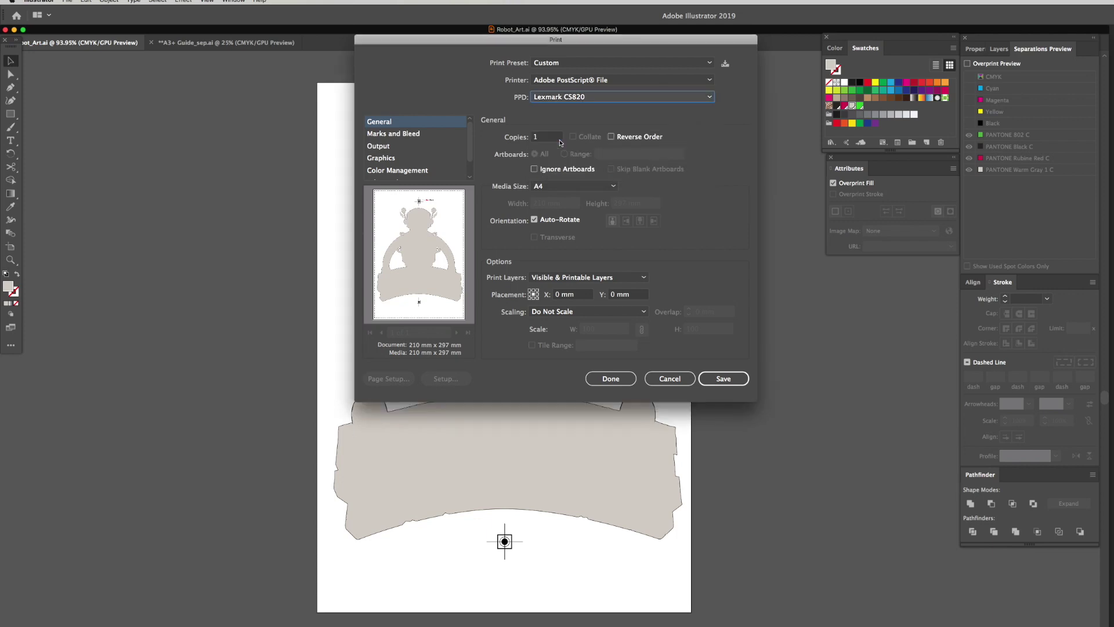
Set the print output mode to Separations (Host-Based) and save the PostScript file to the desktop as Robot_Art.ps
{"action": "left_click", "coordinate": [378, 148]}
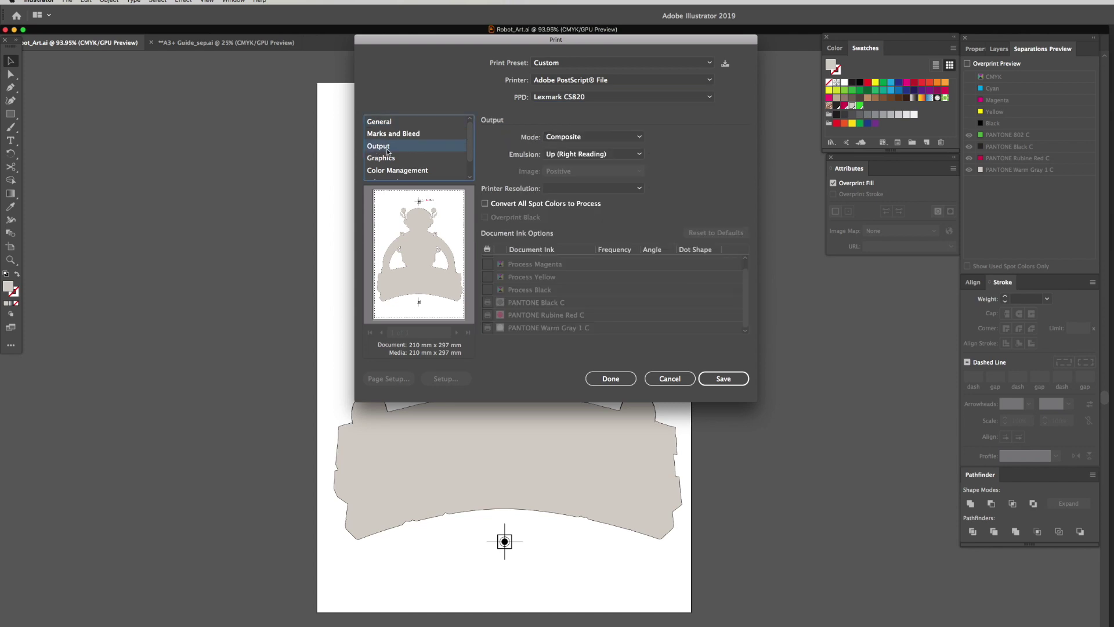
{"action": "left_click", "coordinate": [567, 140]}
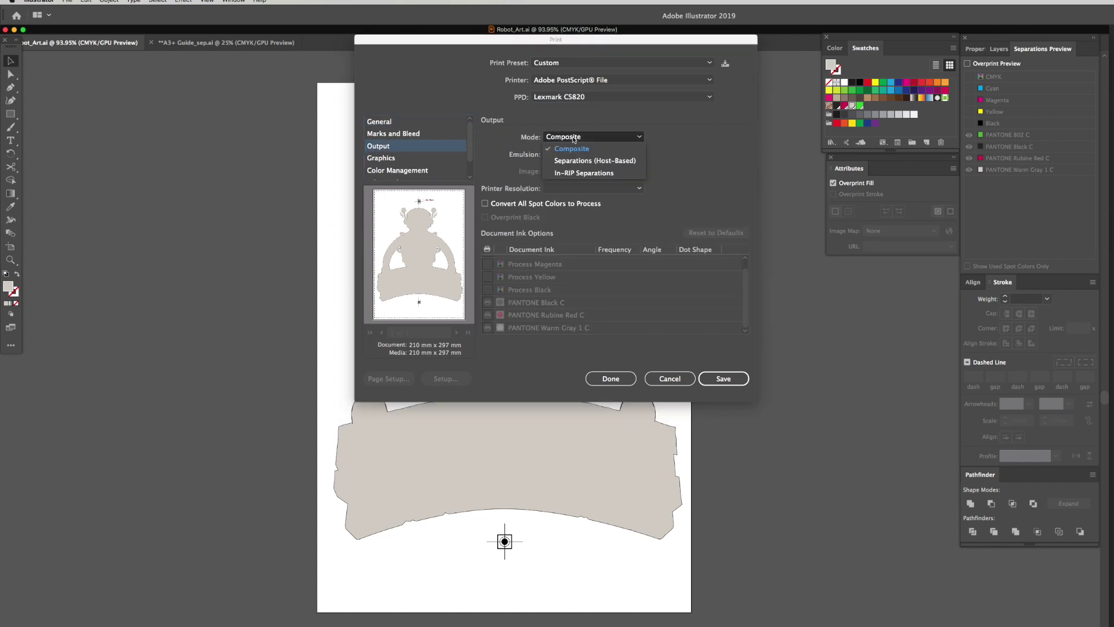
{"action": "left_click", "coordinate": [575, 165]}
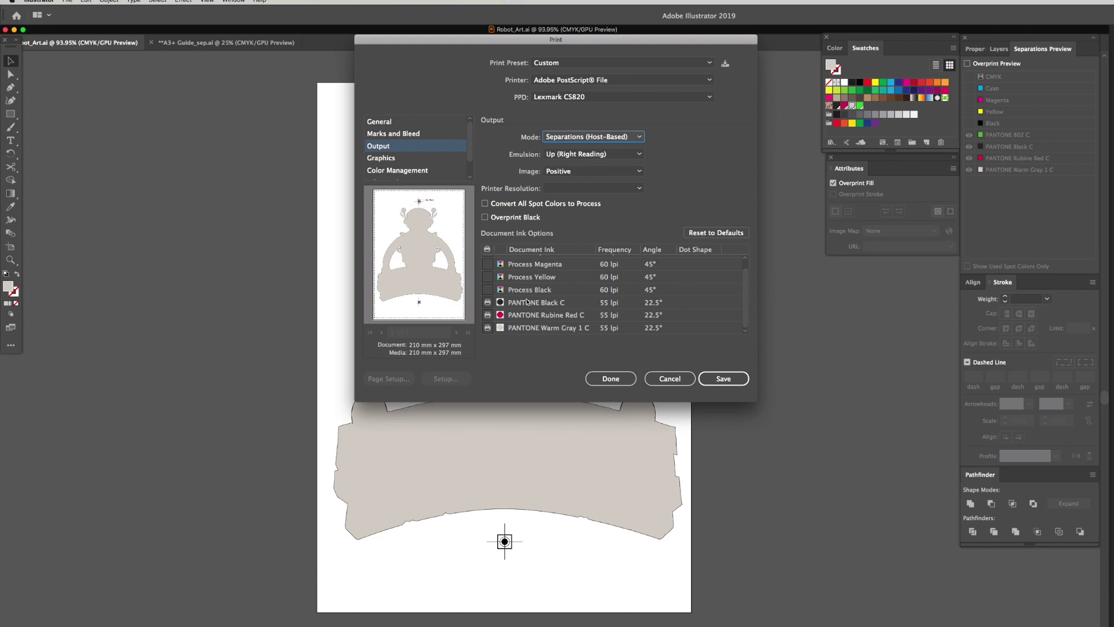
{"action": "scroll", "coordinate": [520, 290], "scroll_direction": "up", "scroll_amount": 1}
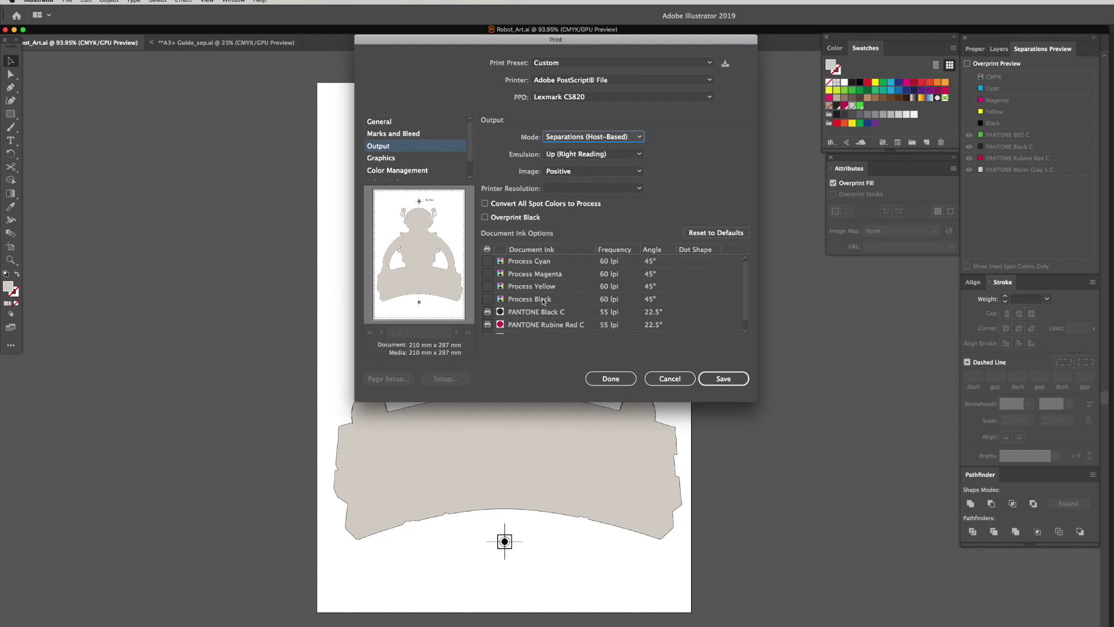
{"action": "scroll", "coordinate": [554, 288], "scroll_direction": "down", "scroll_amount": 1}
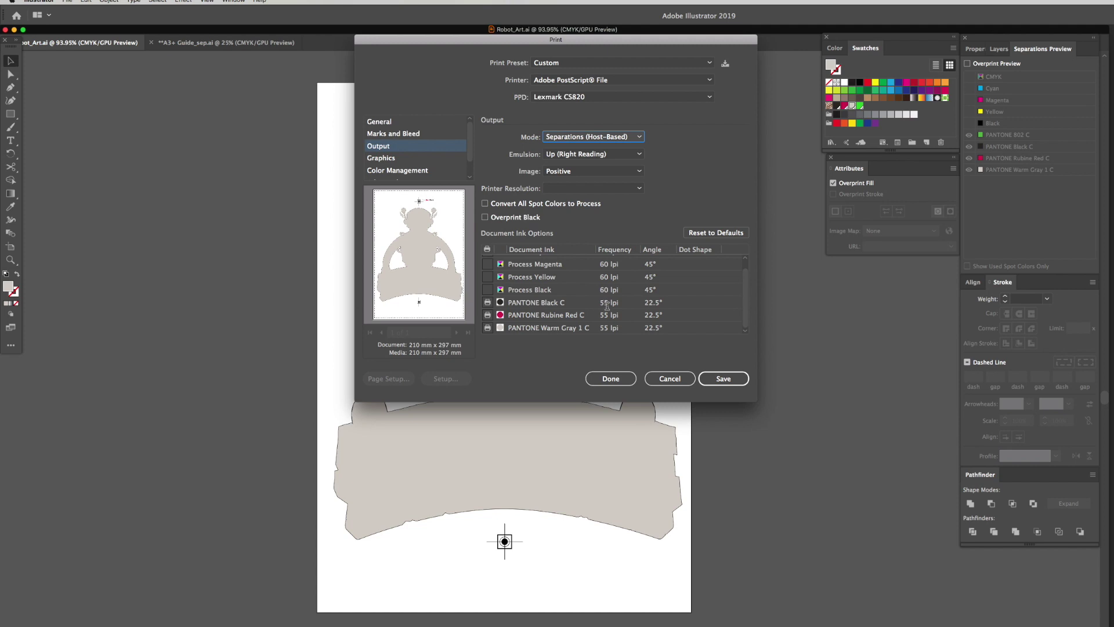
{"action": "left_click", "coordinate": [722, 378]}
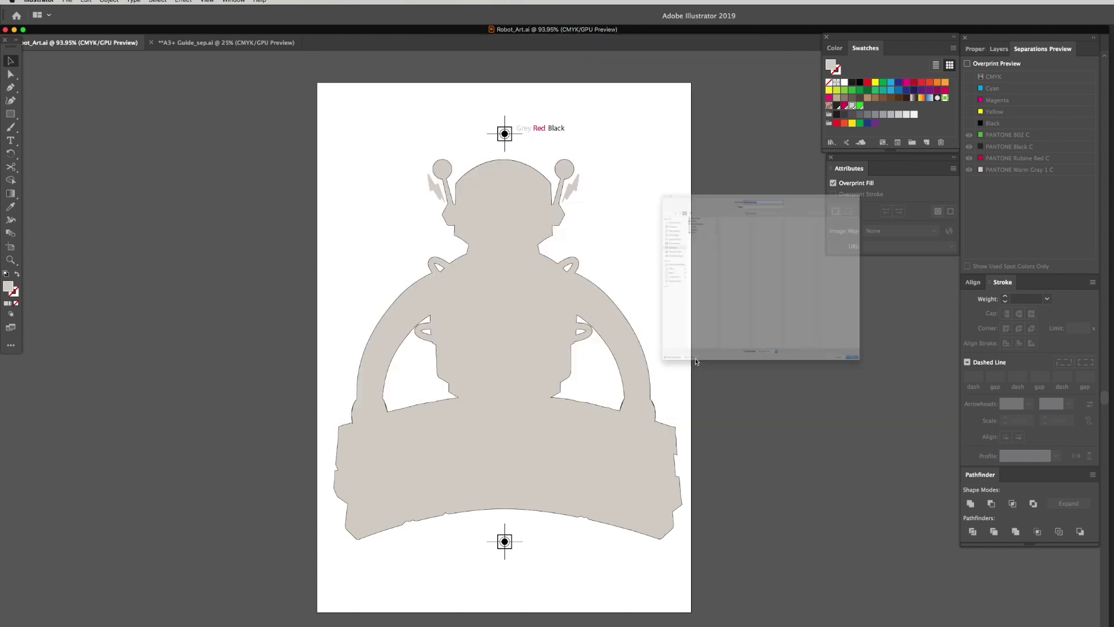
{"action": "key", "text": "Return"}
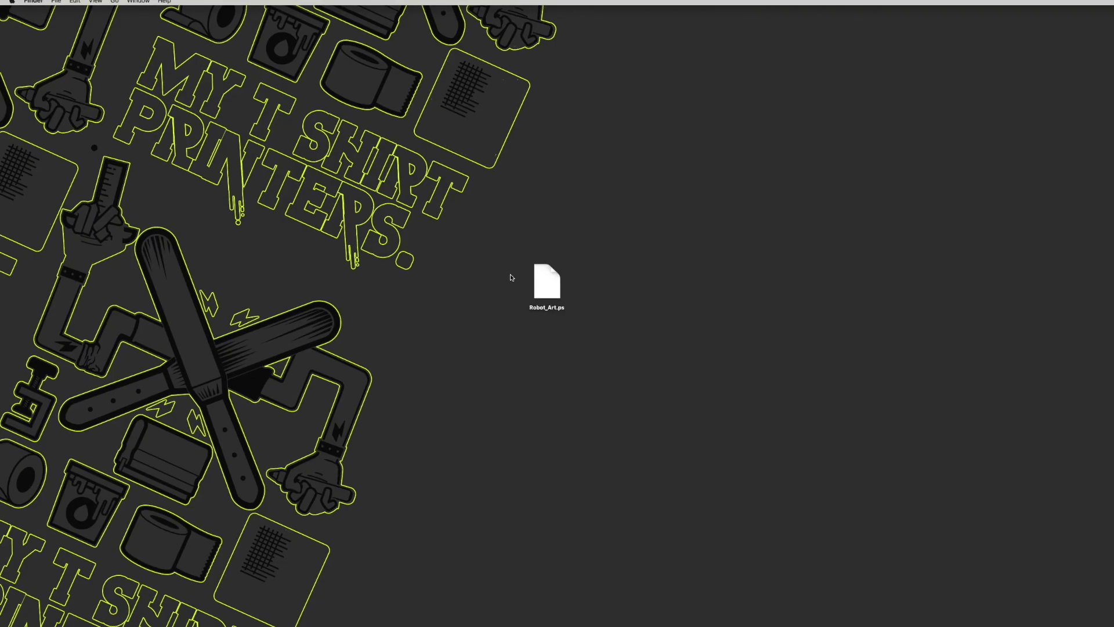
Open Robot_Art.ps in Acrobat Pro DC, allow its conversion to PDF, and page through to the PANTONE Warm Gray 1 C plate
{"action": "left_click", "coordinate": [552, 278]}
{"action": "right_click", "coordinate": [553, 277]}
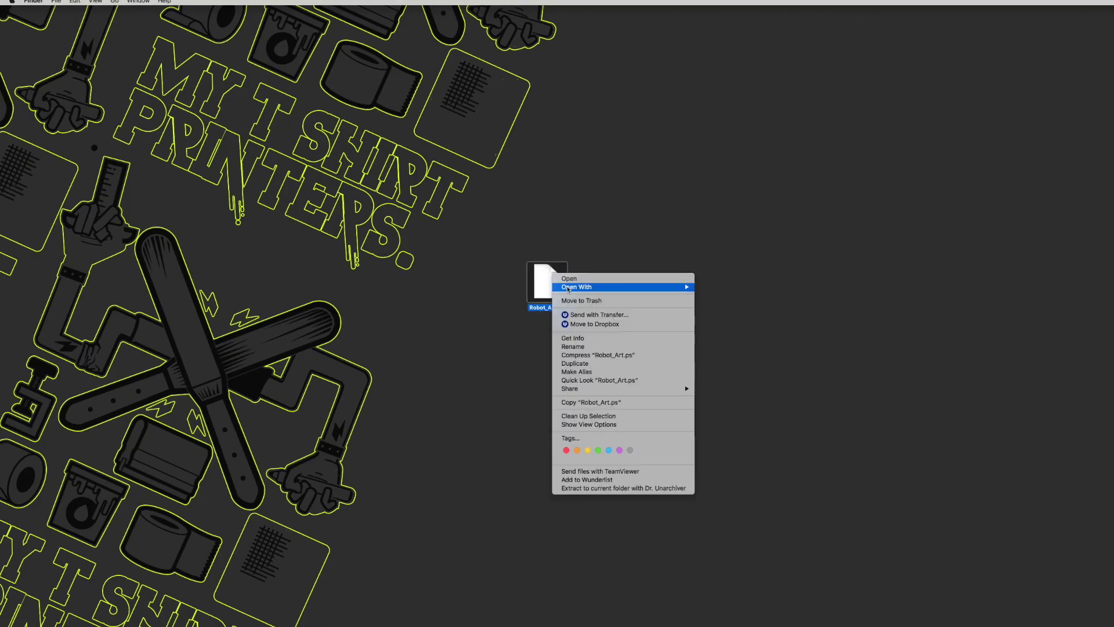
{"action": "mouse_move", "coordinate": [615, 287]}
{"action": "left_click", "coordinate": [735, 287]}
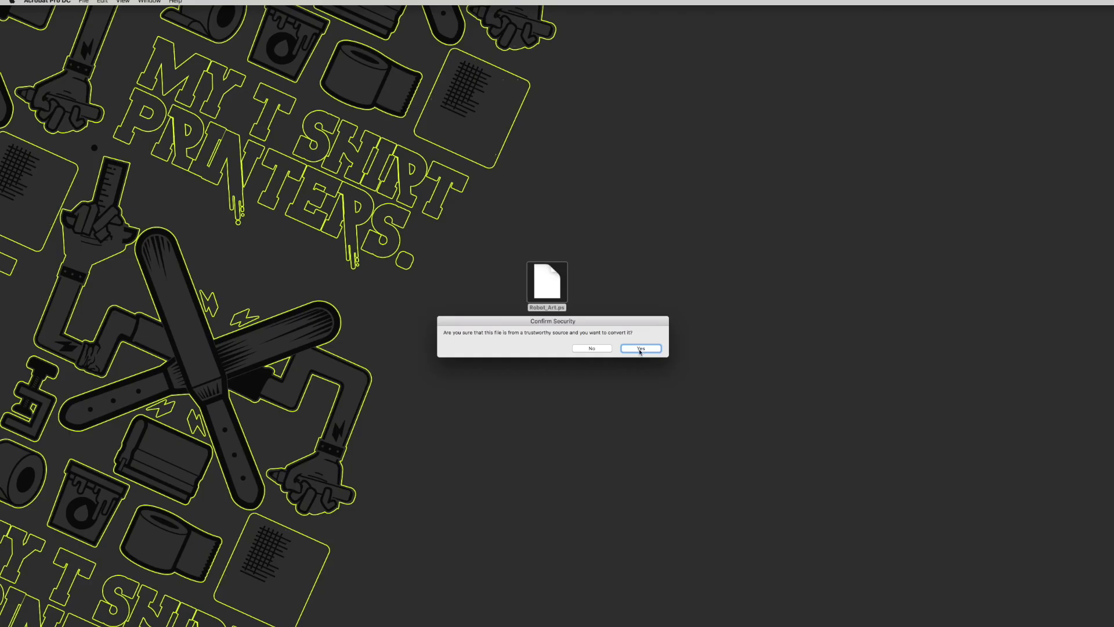
{"action": "left_click", "coordinate": [640, 349]}
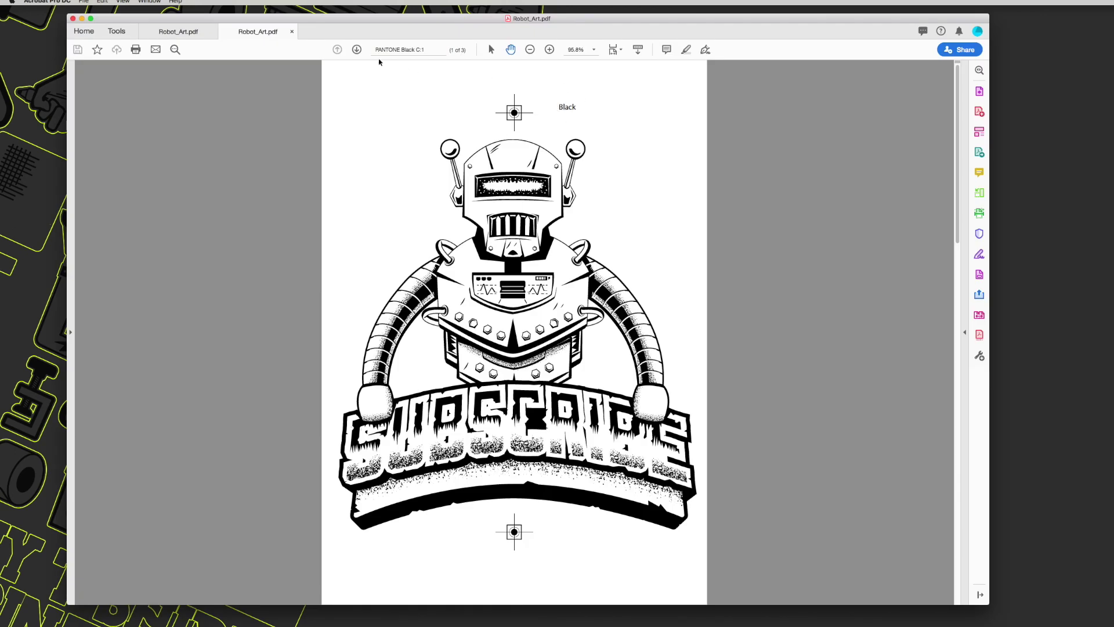
{"action": "left_click", "coordinate": [357, 49]}
{"action": "left_click", "coordinate": [356, 49]}
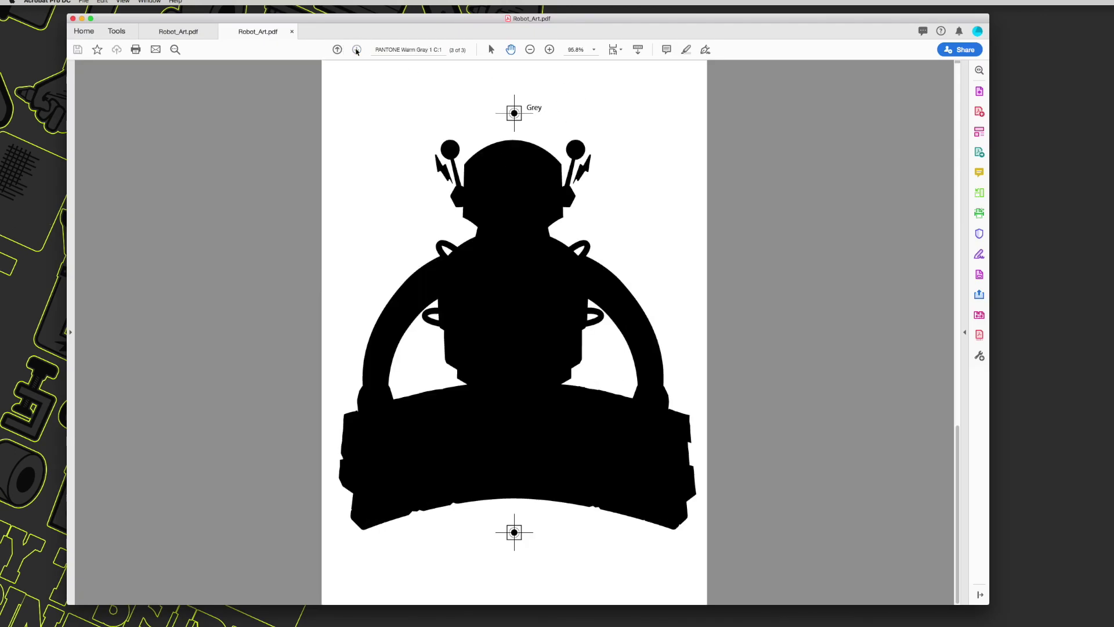